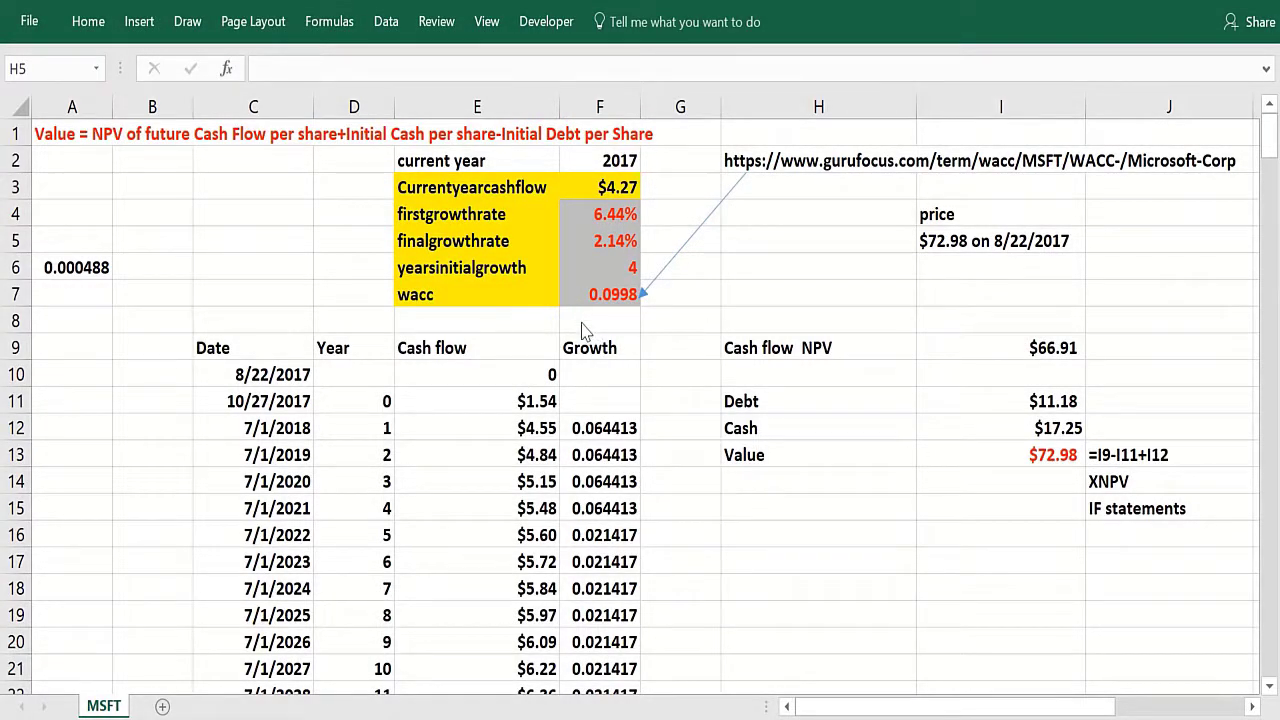
{"action": "left_click", "coordinate": [829, 251]}
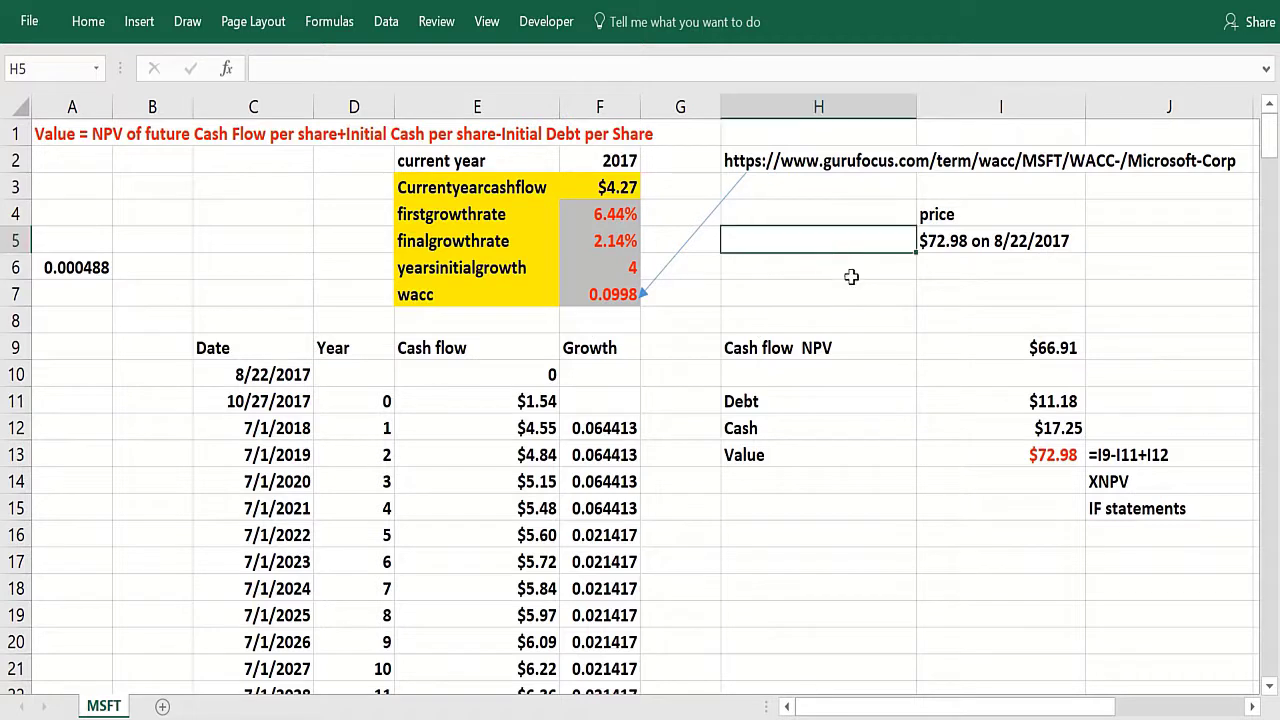
{"action": "left_click", "coordinate": [845, 269]}
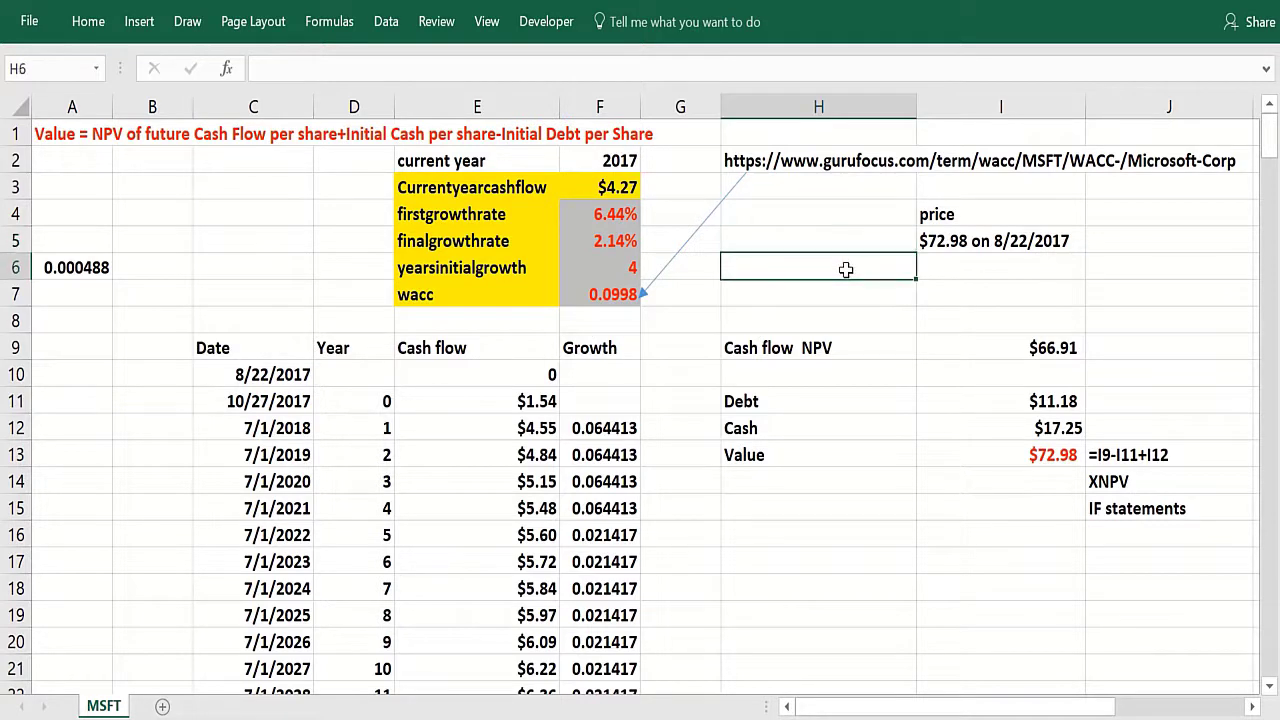
{"action": "left_click", "coordinate": [928, 241]}
{"action": "left_click", "coordinate": [942, 270]}
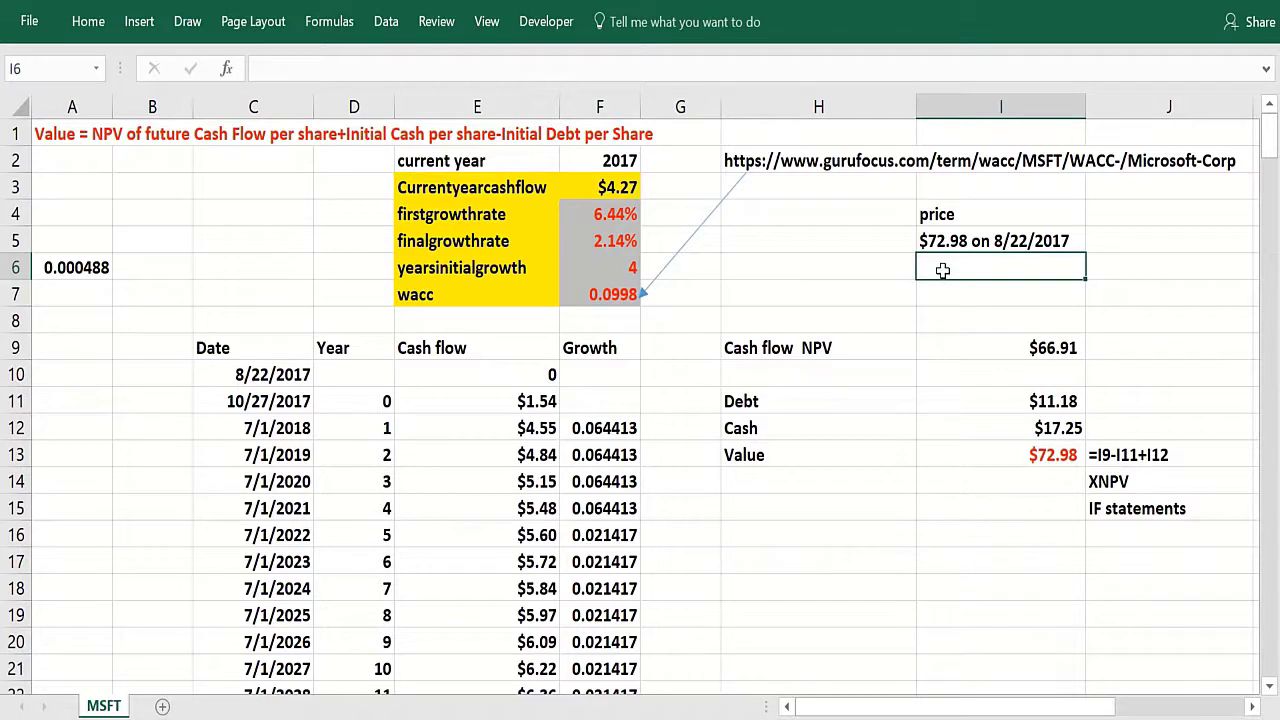
Examine the per-share valuation formula stated in cell A1.
{"action": "left_click", "coordinate": [60, 157]}
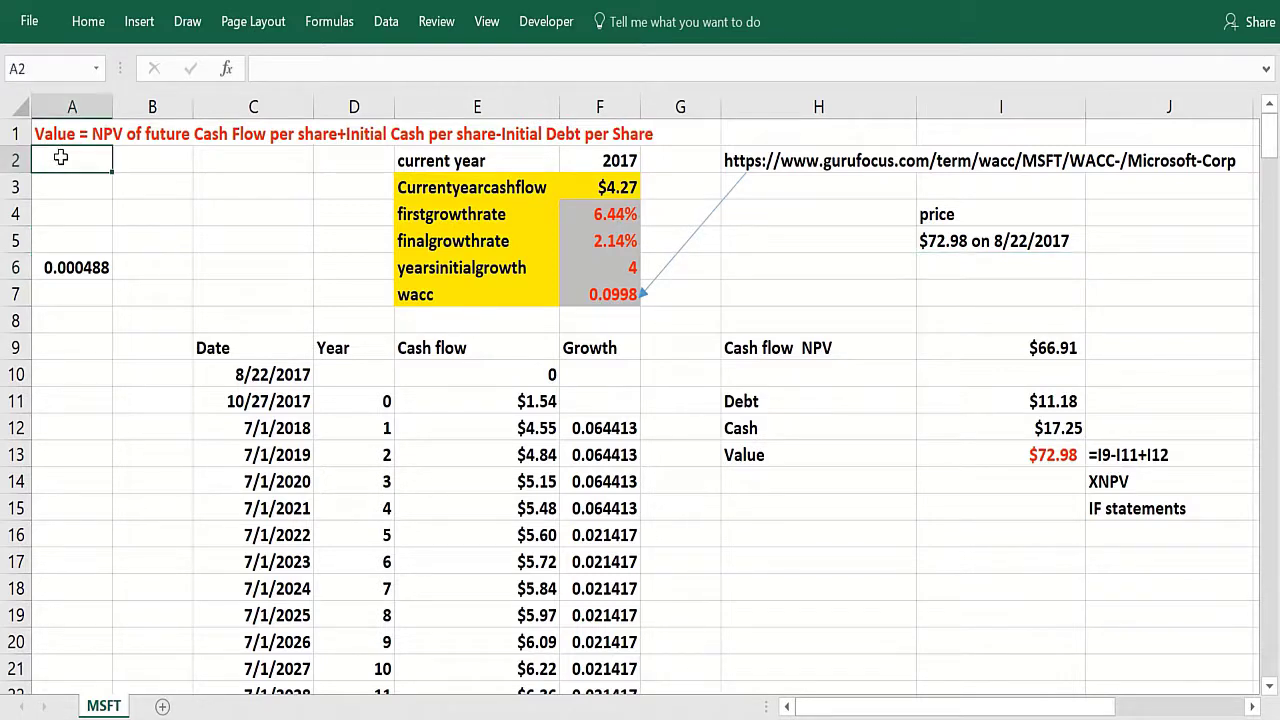
{"action": "left_click", "coordinate": [57, 132]}
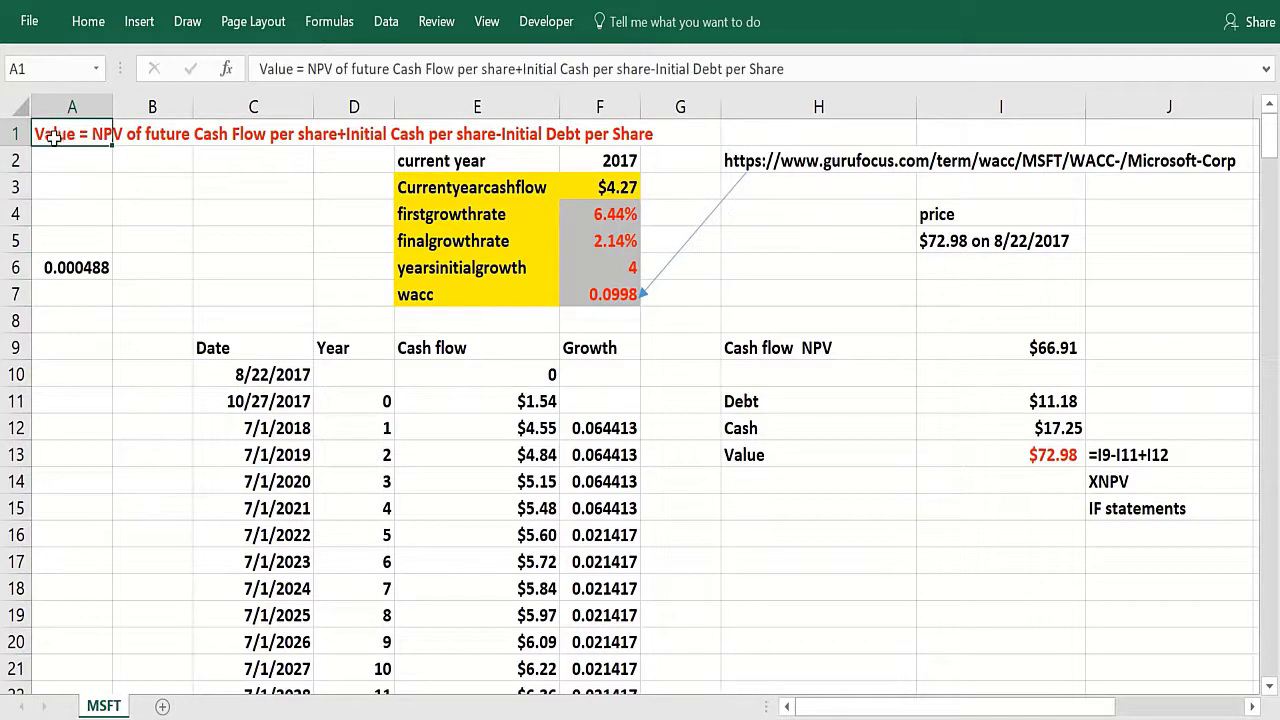
{"action": "left_click", "coordinate": [57, 160]}
{"action": "left_click", "coordinate": [55, 132]}
{"action": "left_click", "coordinate": [60, 162]}
{"action": "left_click", "coordinate": [63, 140]}
{"action": "left_click", "coordinate": [80, 168]}
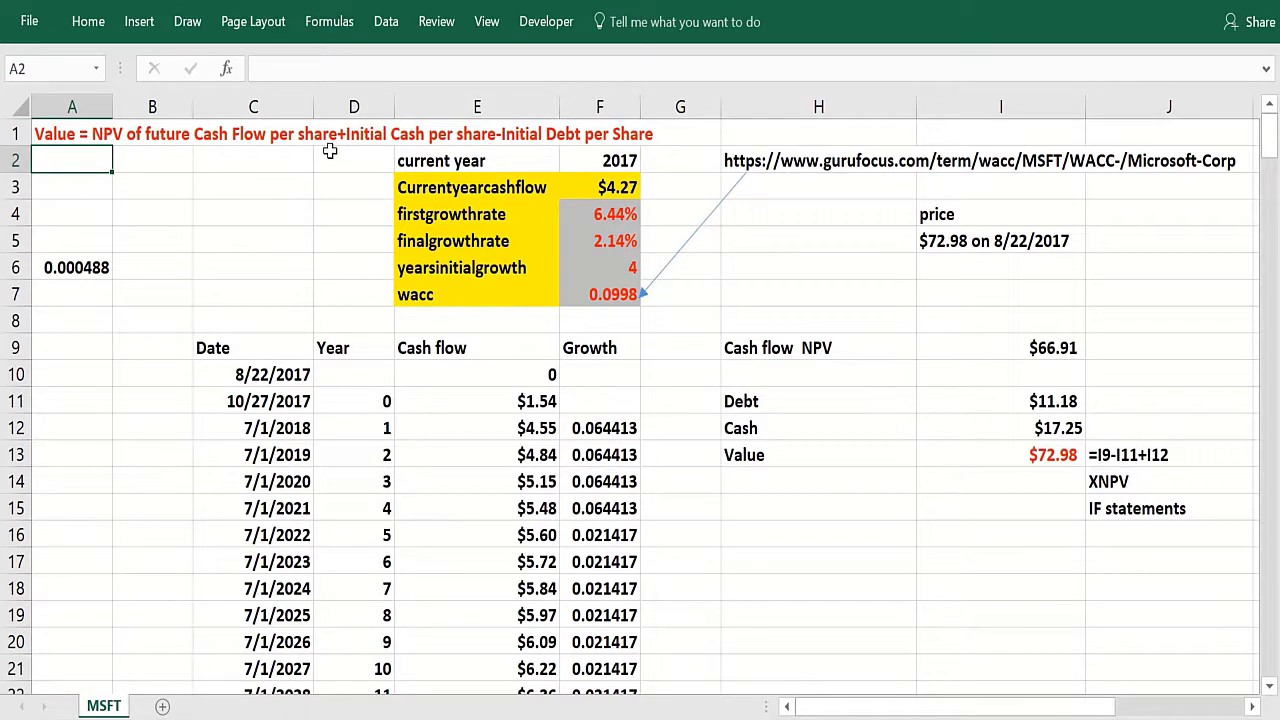
{"action": "left_click", "coordinate": [197, 161]}
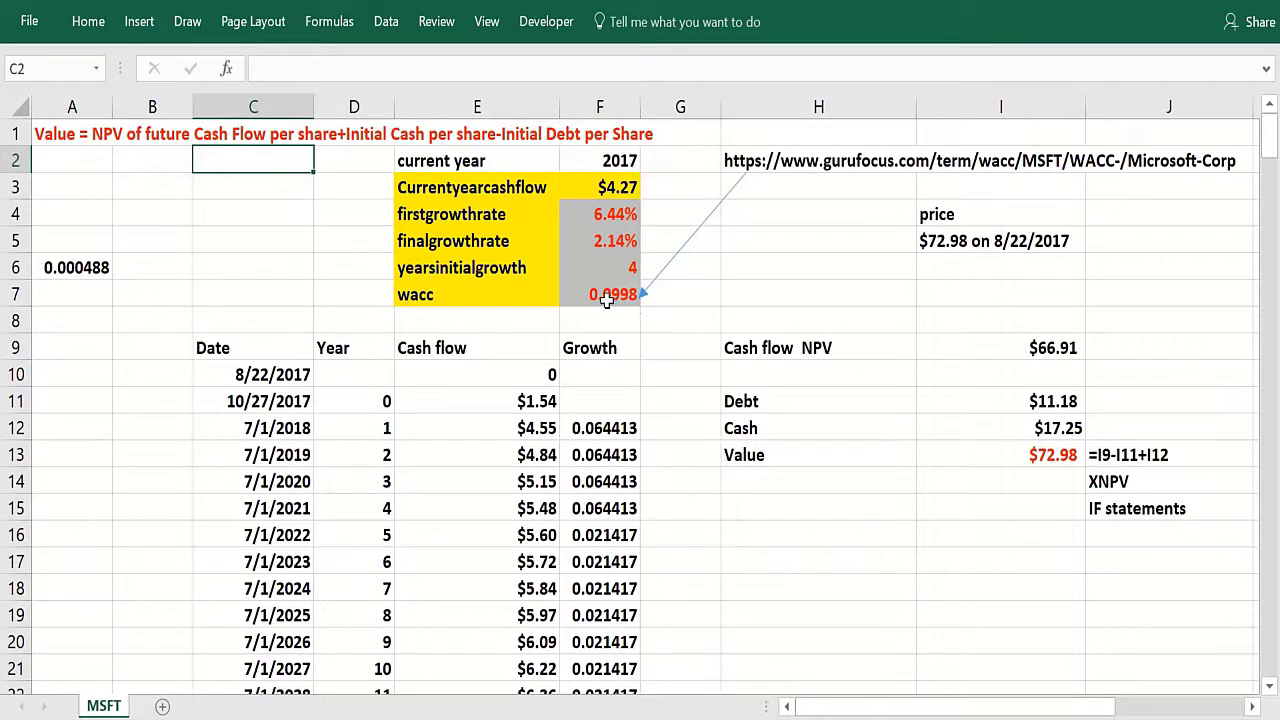
Review the WACC input in F7 and the GuruFocus source link it is based on.
{"action": "key", "text": "Down"}
{"action": "key", "text": "Down"}
{"action": "key", "text": "Down"}
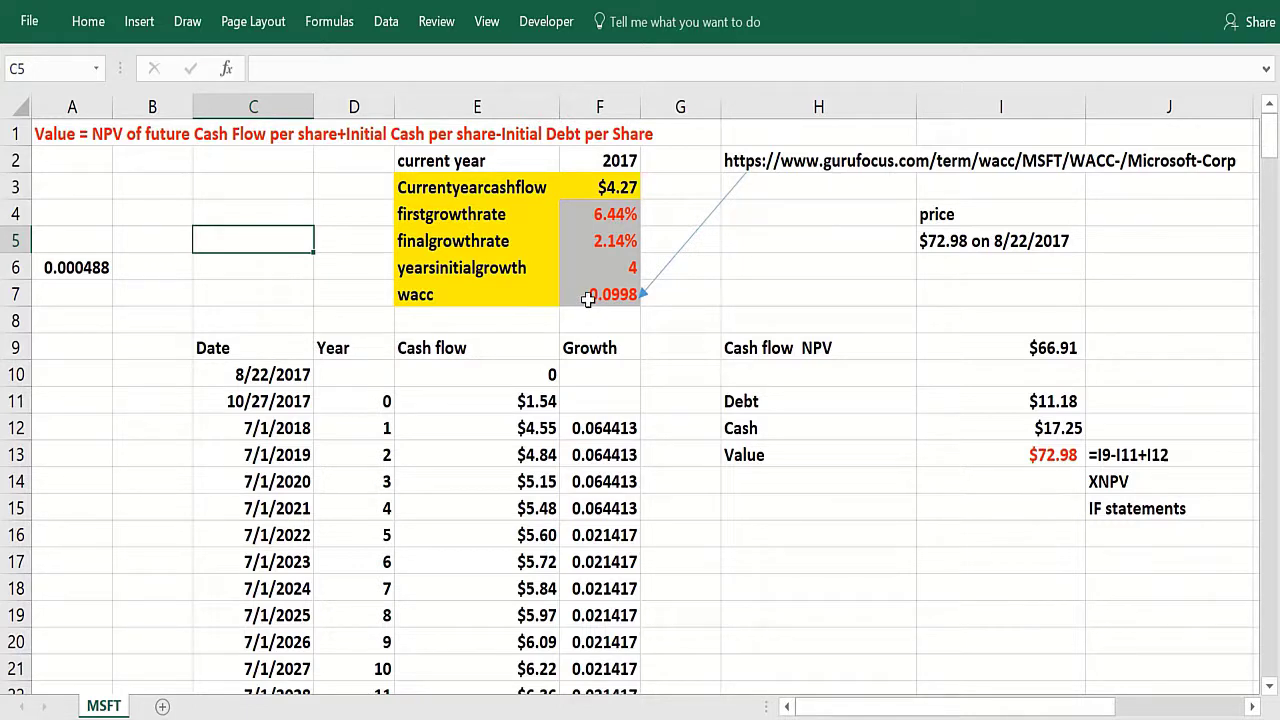
{"action": "left_click", "coordinate": [814, 185]}
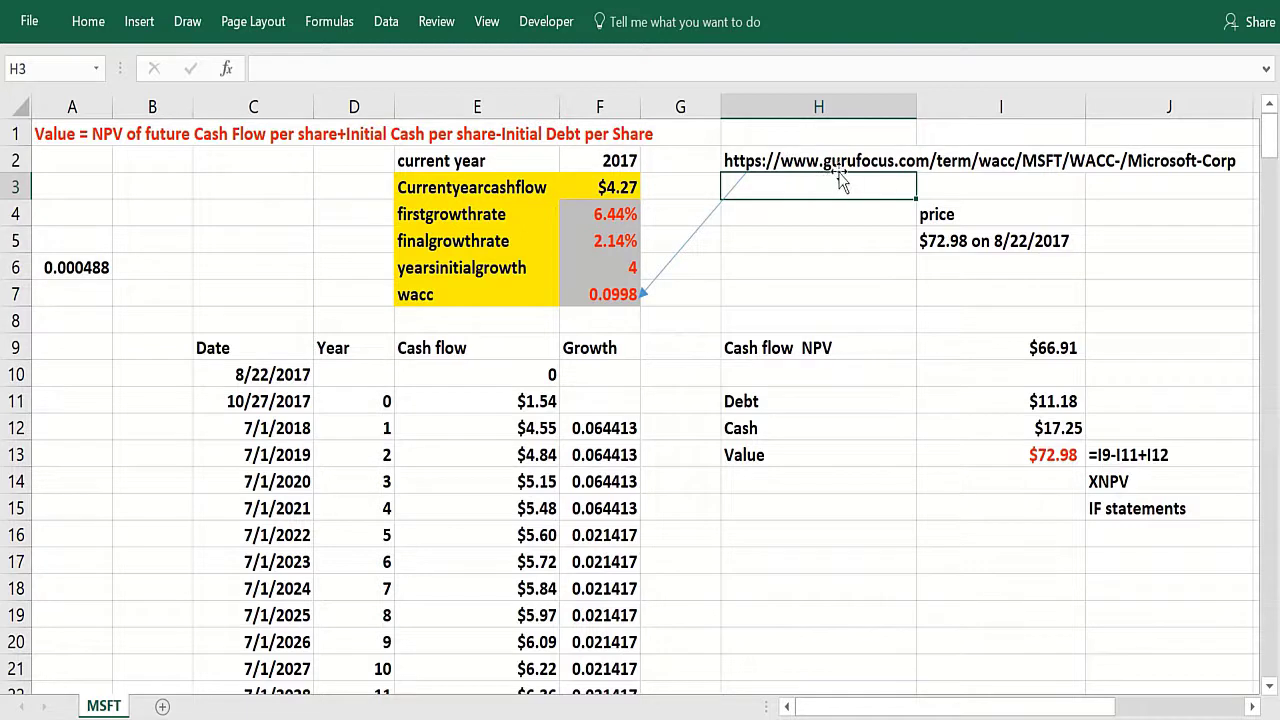
{"action": "left_click", "coordinate": [588, 298]}
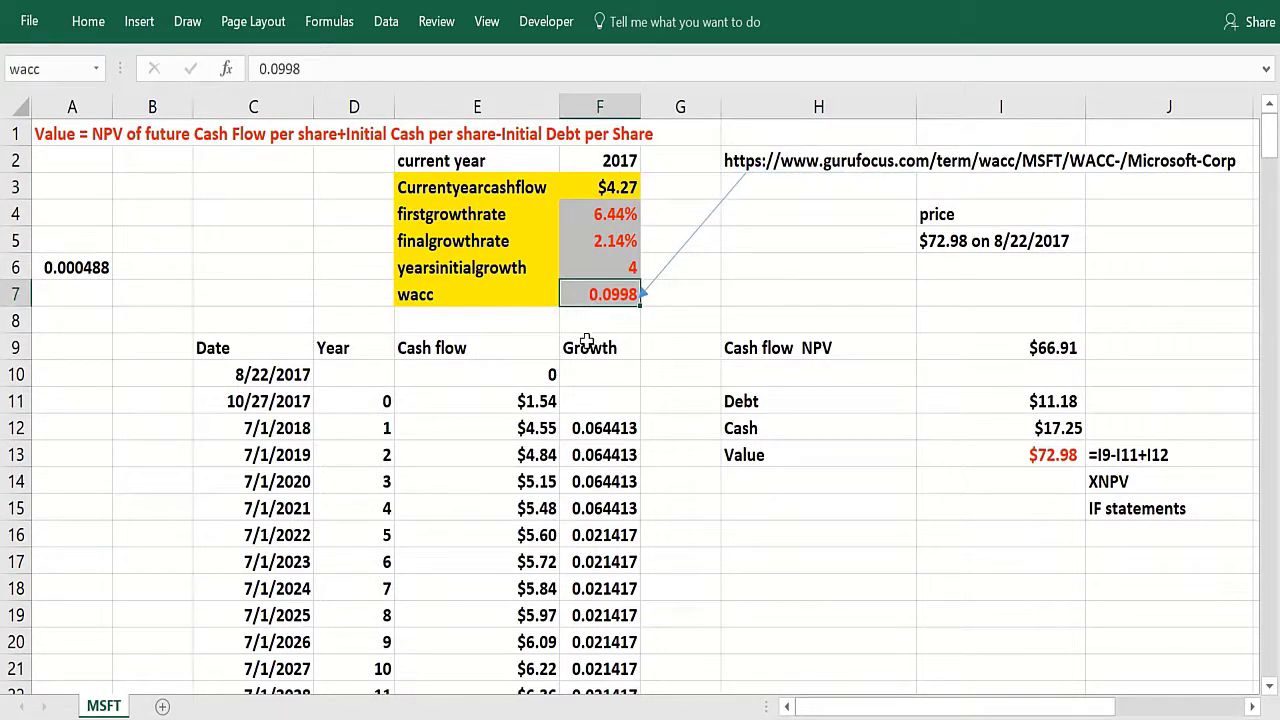
{"action": "left_click", "coordinate": [590, 340]}
{"action": "left_click", "coordinate": [595, 297]}
{"action": "left_click", "coordinate": [158, 208]}
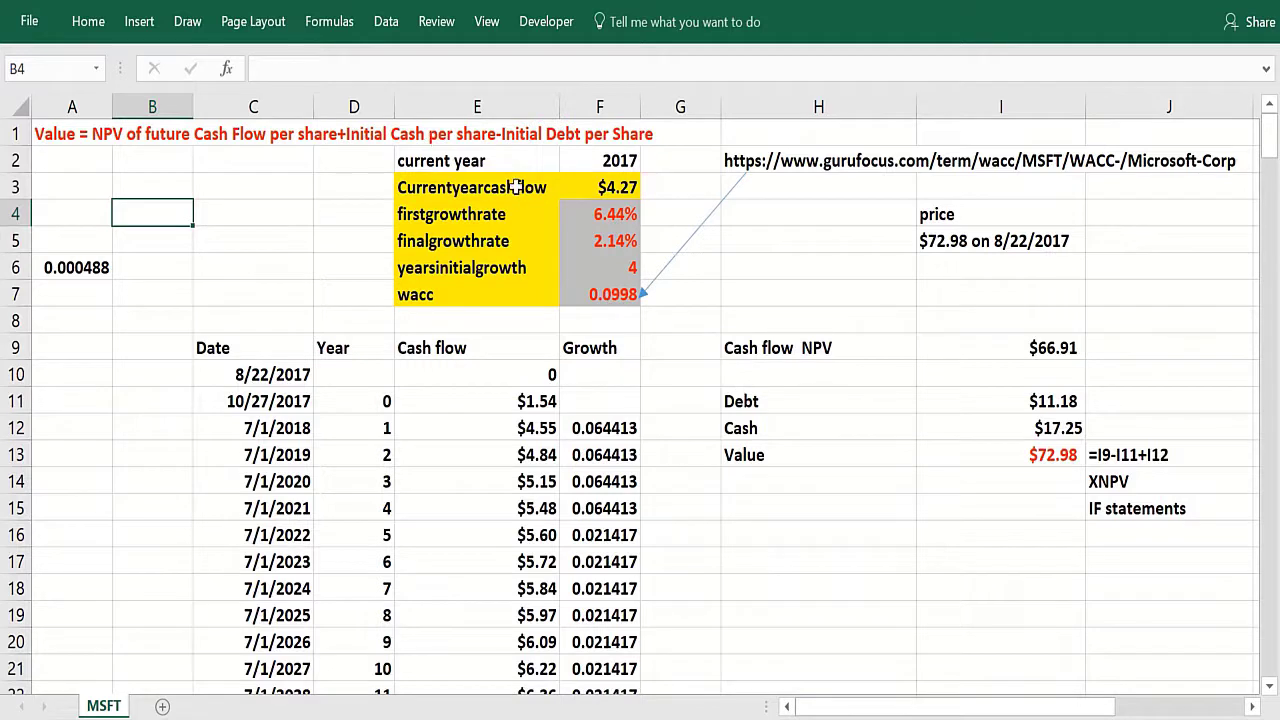
{"action": "left_click", "coordinate": [295, 269]}
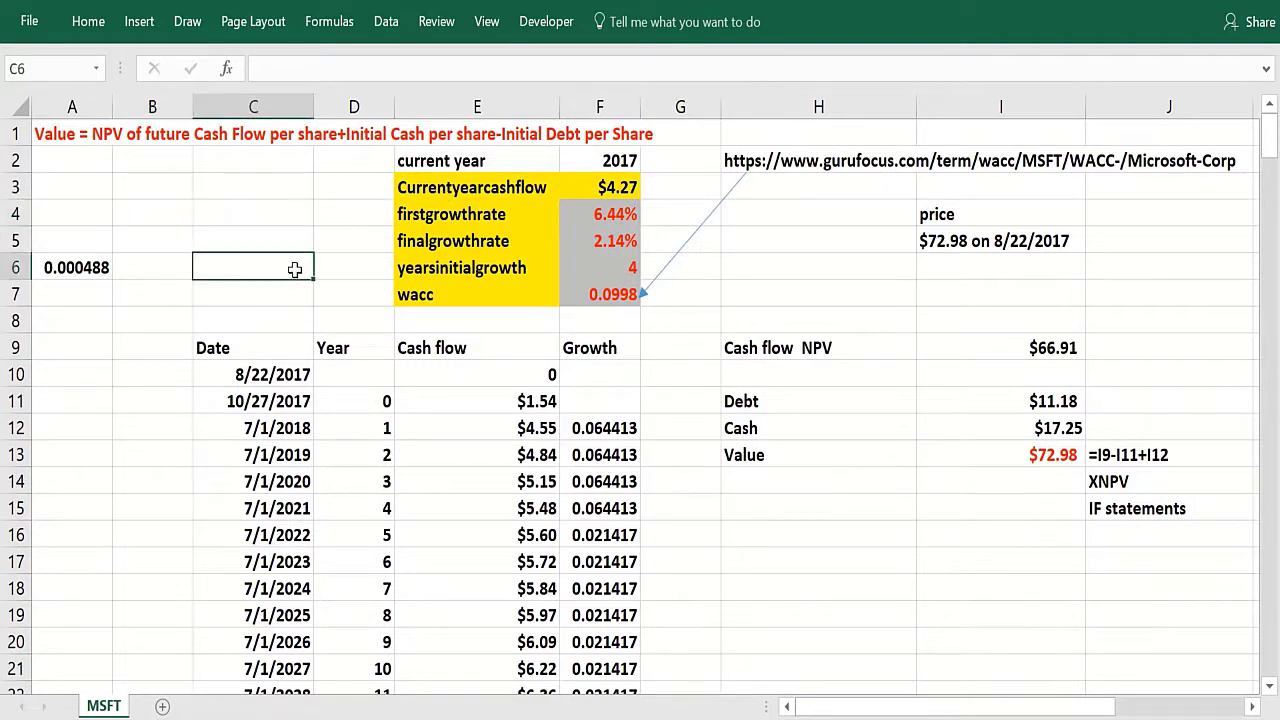
{"action": "left_click", "coordinate": [282, 244]}
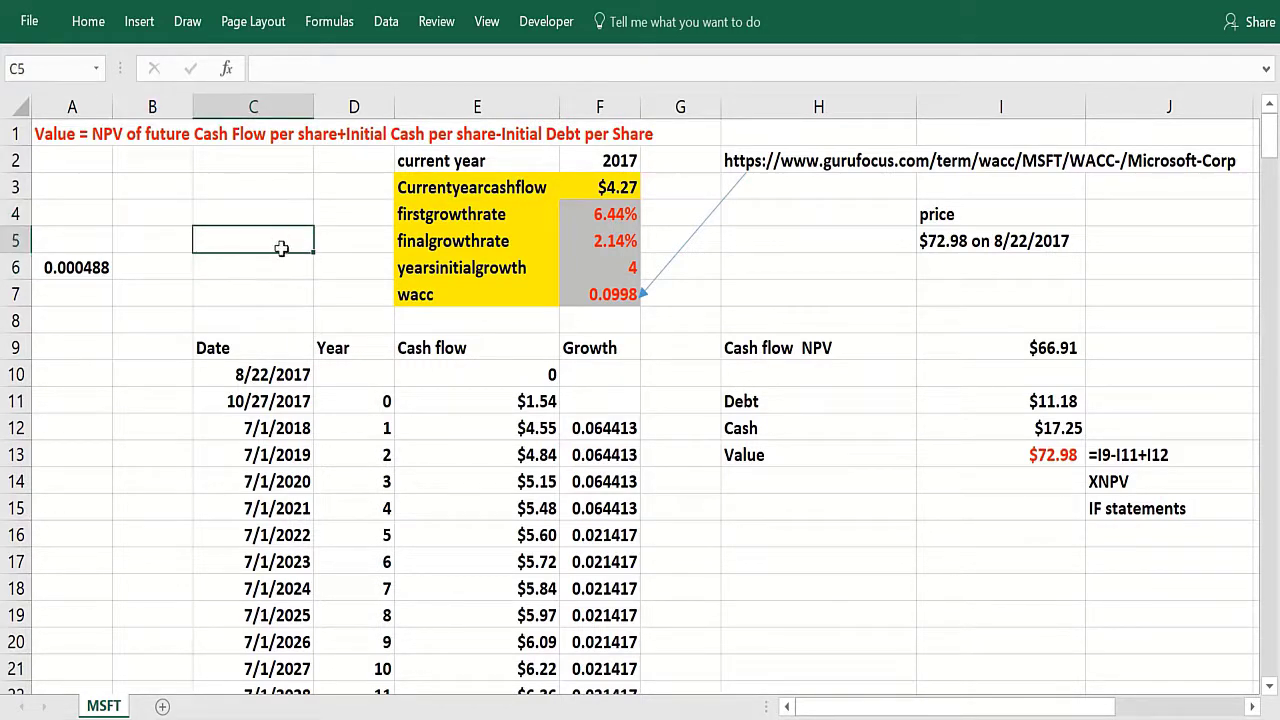
{"action": "left_click", "coordinate": [273, 300]}
{"action": "left_click", "coordinate": [268, 252]}
{"action": "left_click", "coordinate": [322, 317]}
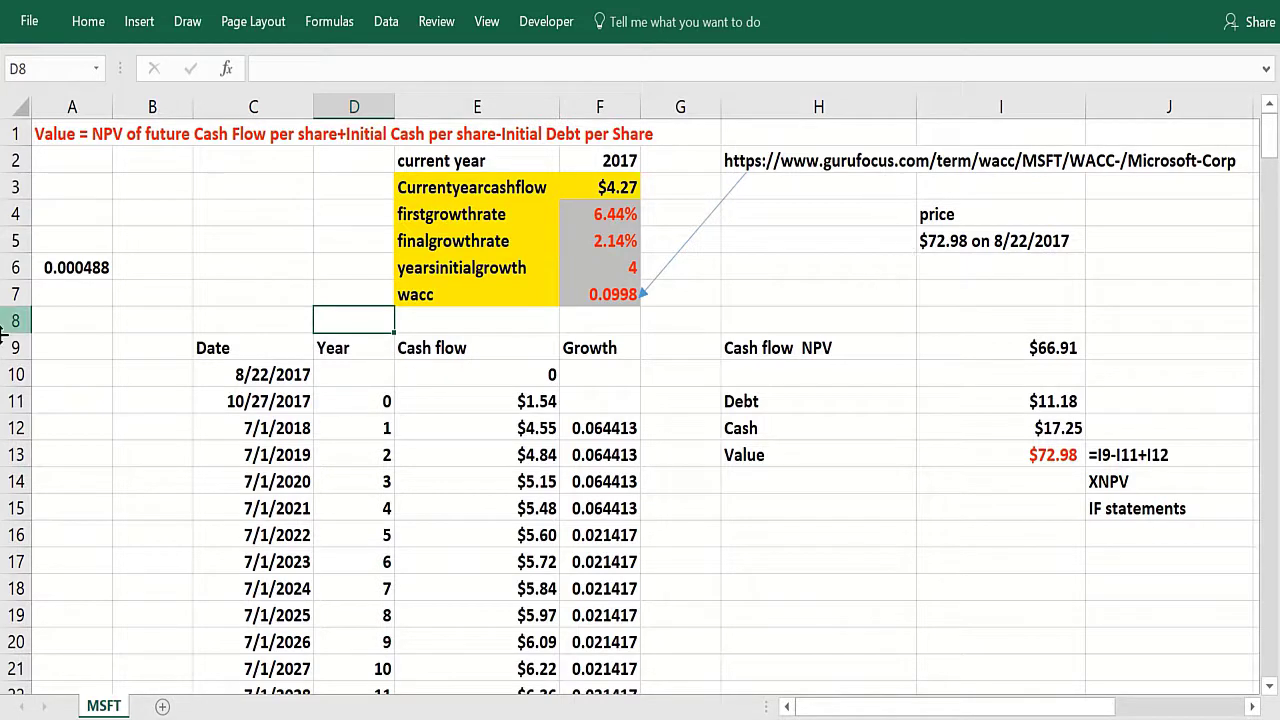
{"action": "left_click", "coordinate": [948, 243]}
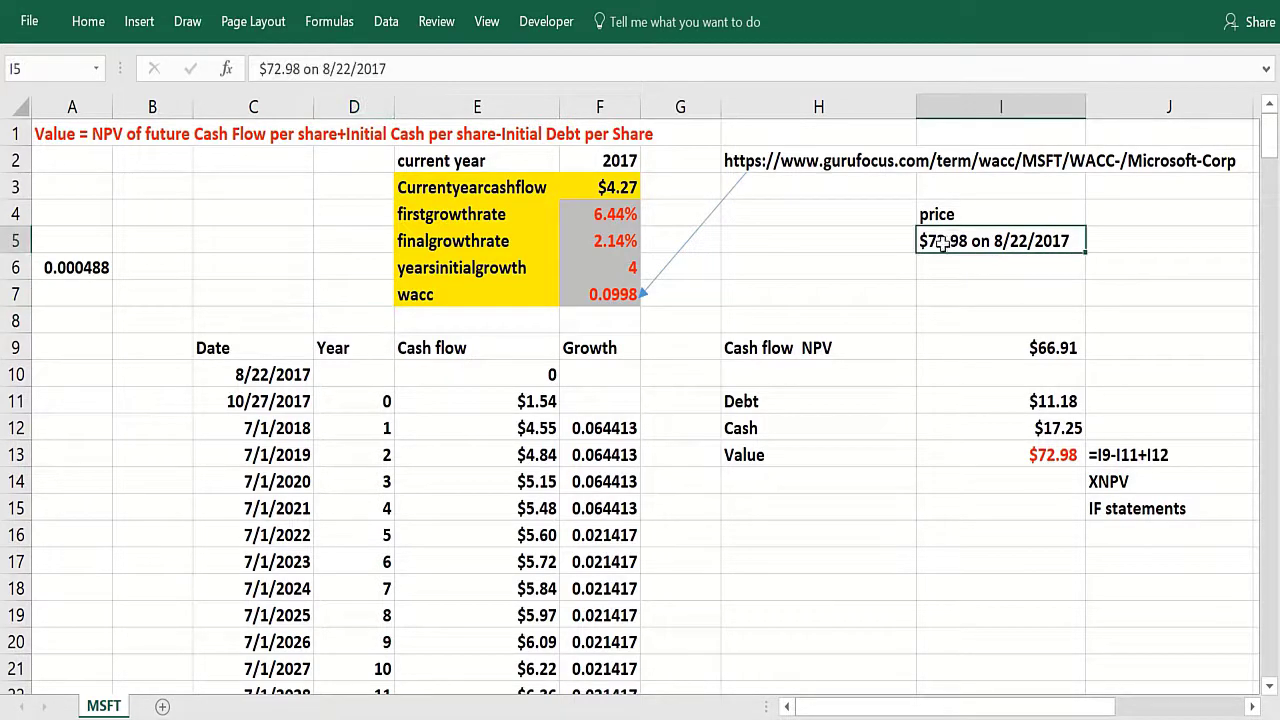
{"action": "left_click", "coordinate": [889, 269]}
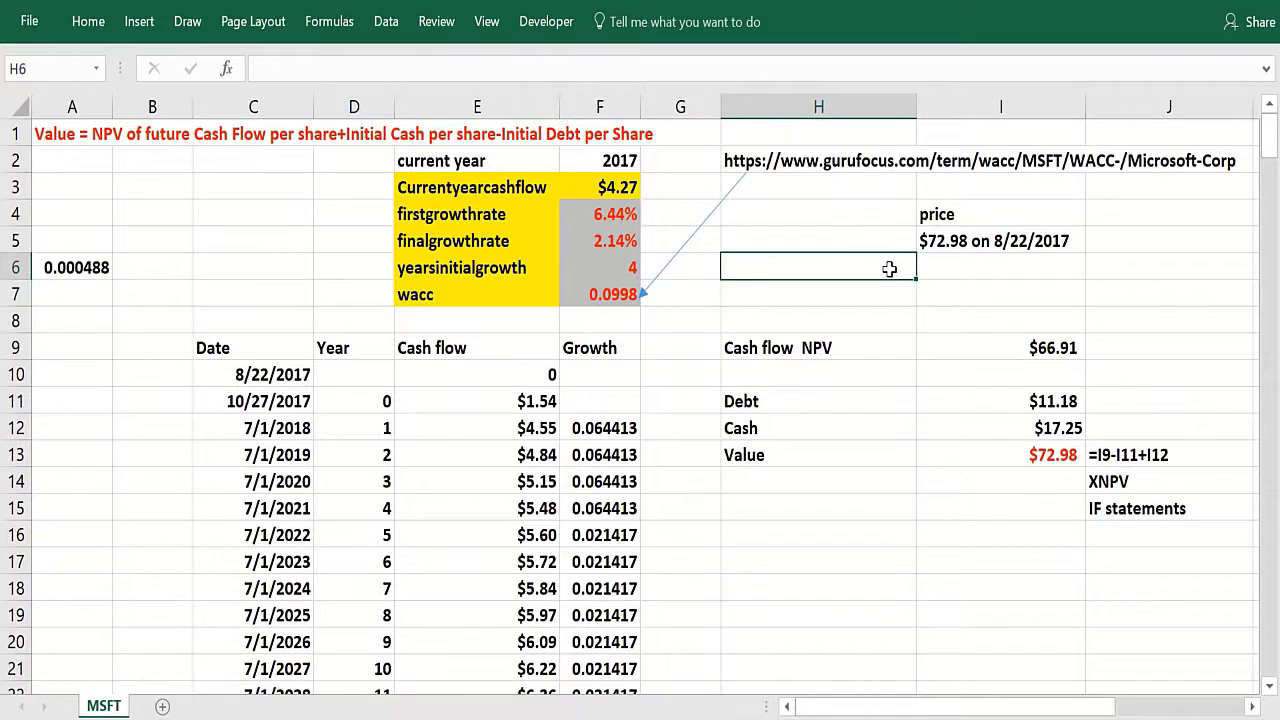
{"action": "left_click", "coordinate": [888, 285]}
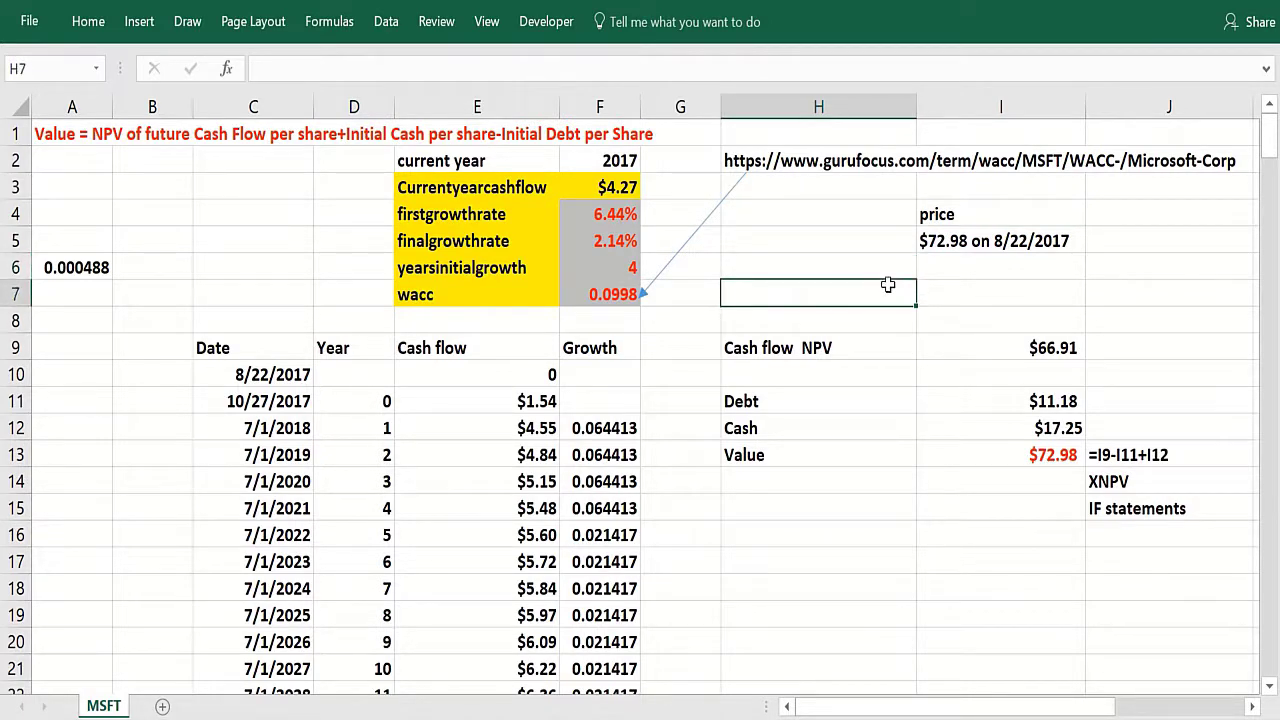
{"action": "left_click", "coordinate": [871, 267]}
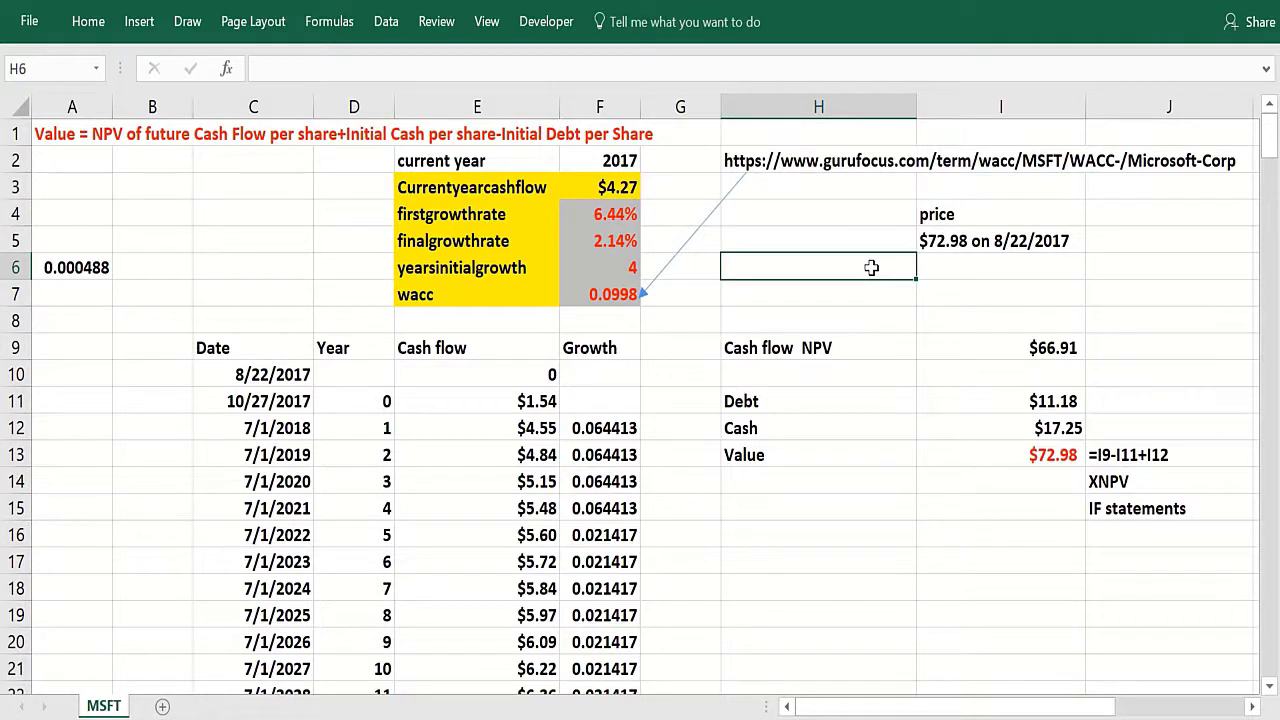
{"action": "left_click", "coordinate": [705, 296]}
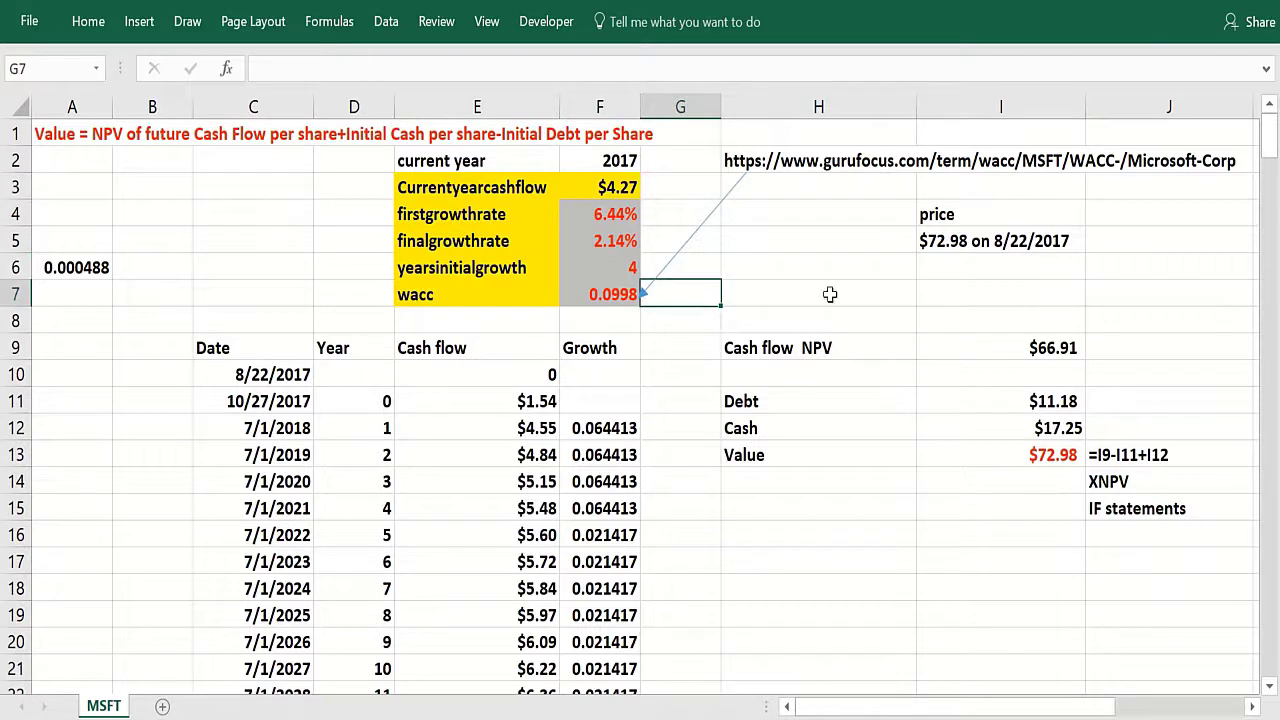
Review the model inputs in F3:F7: current-year cash flow, first and final growth rates, years of initial growth and WACC.
{"action": "left_click", "coordinate": [601, 271]}
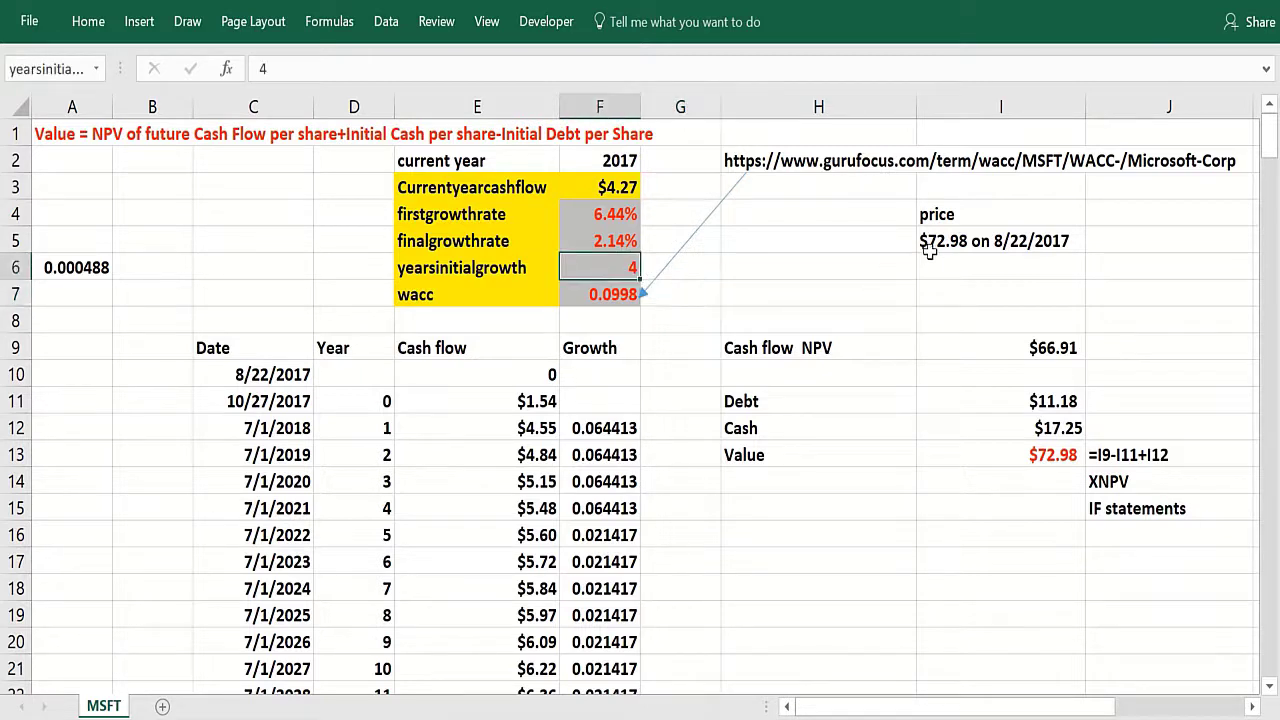
{"action": "left_click", "coordinate": [812, 291]}
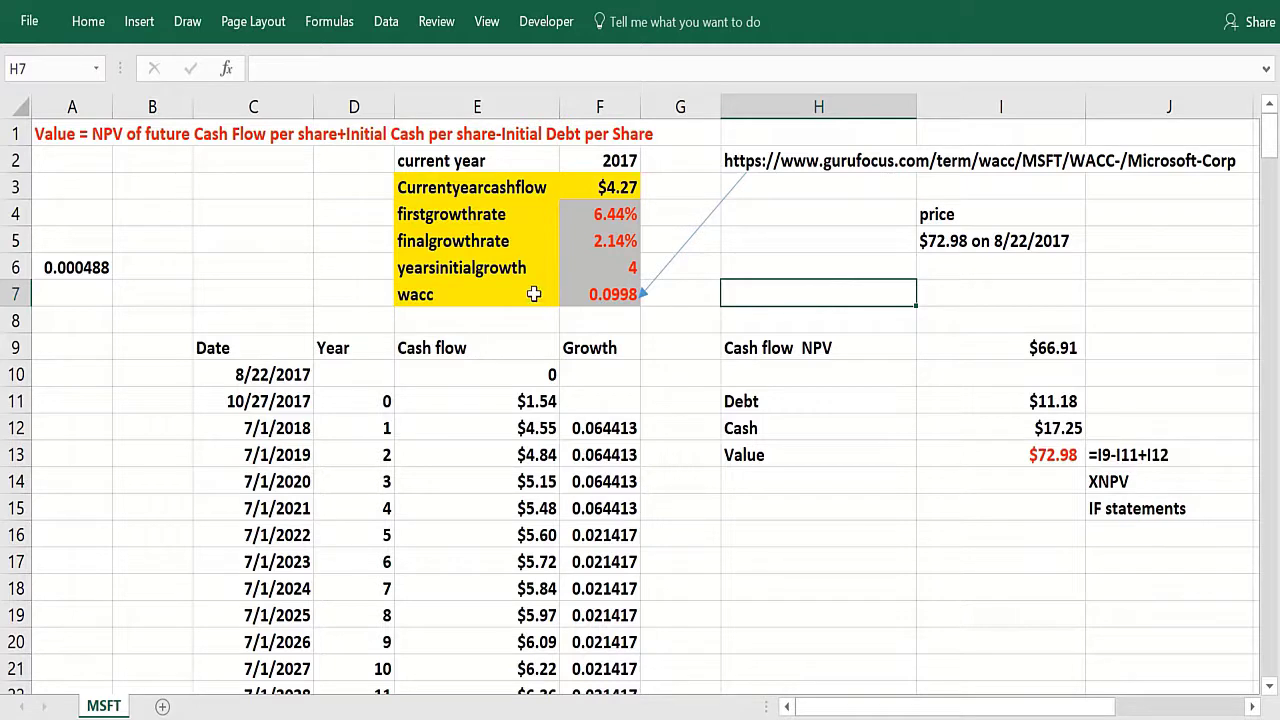
{"action": "left_click", "coordinate": [620, 294]}
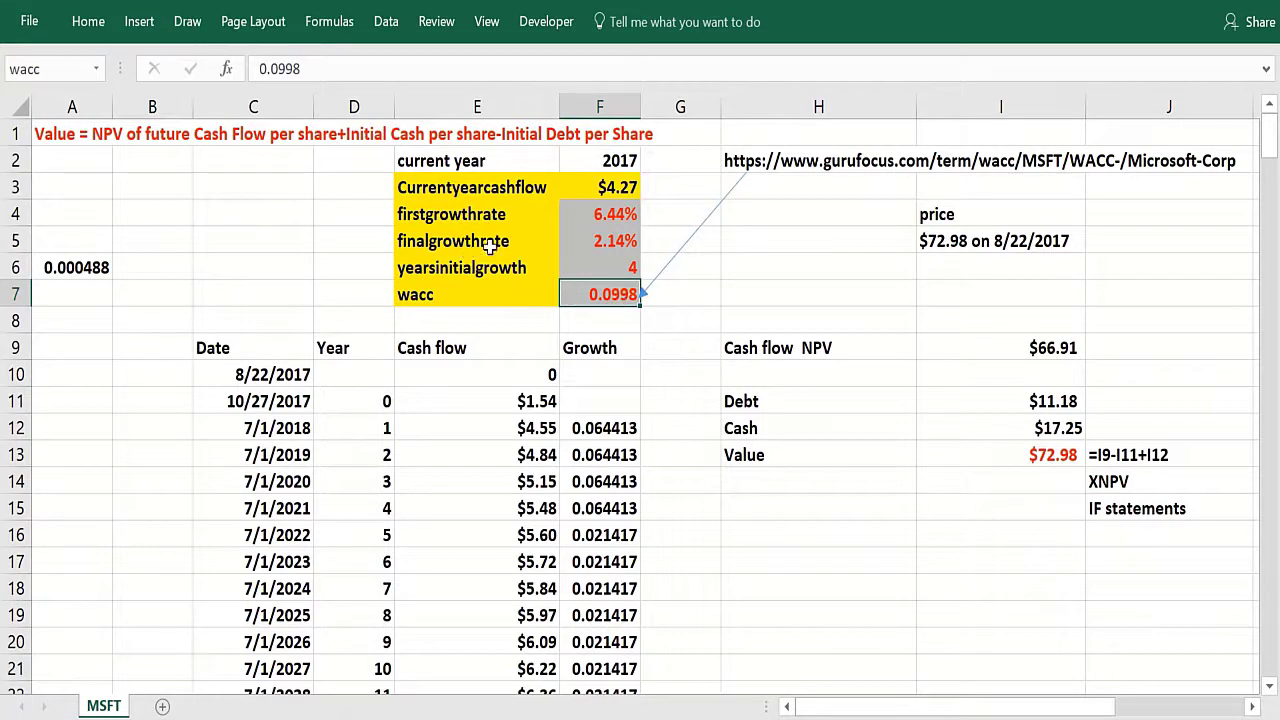
{"action": "left_click", "coordinate": [587, 217]}
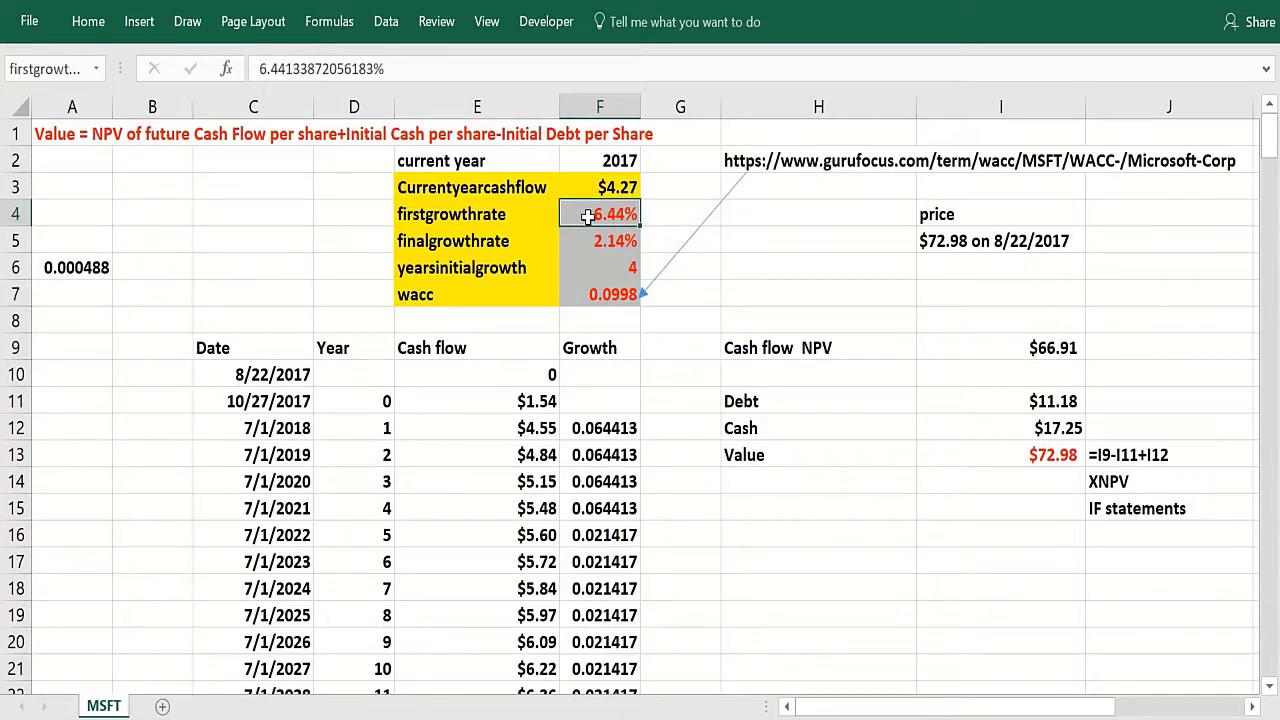
{"action": "left_click", "coordinate": [593, 191]}
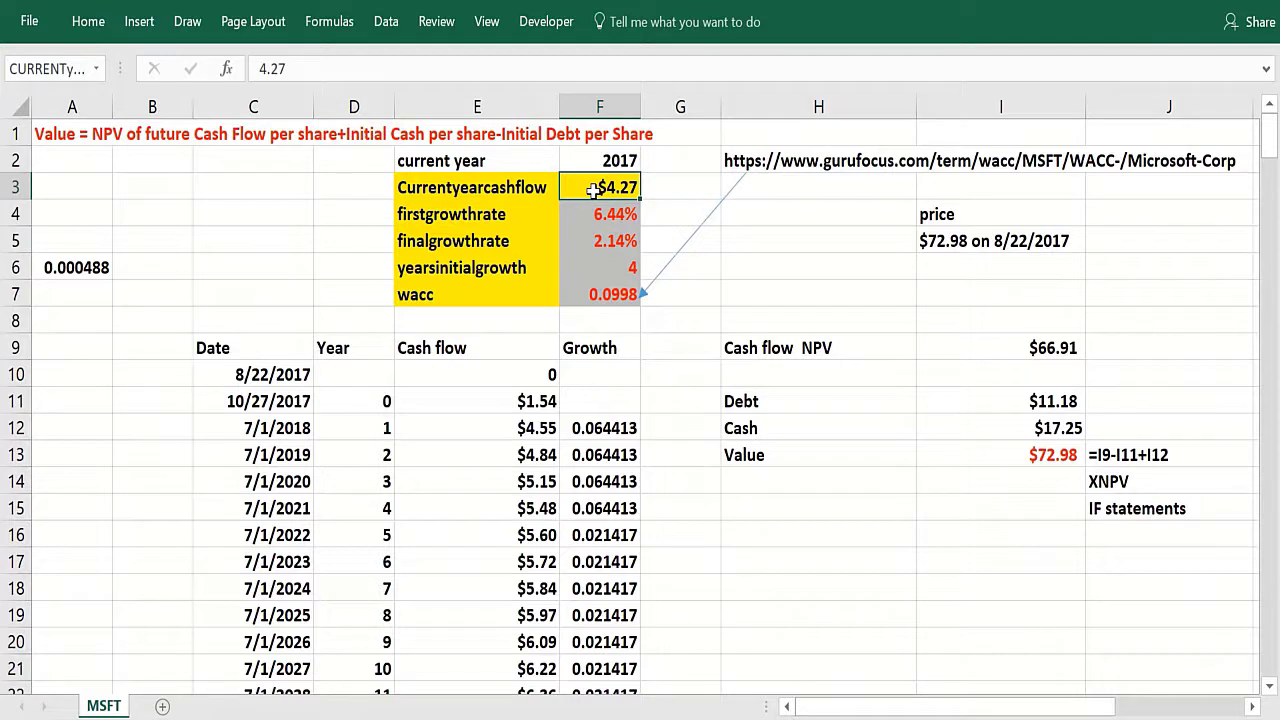
{"action": "left_click", "coordinate": [345, 213]}
{"action": "left_click", "coordinate": [612, 191]}
{"action": "left_click", "coordinate": [586, 220]}
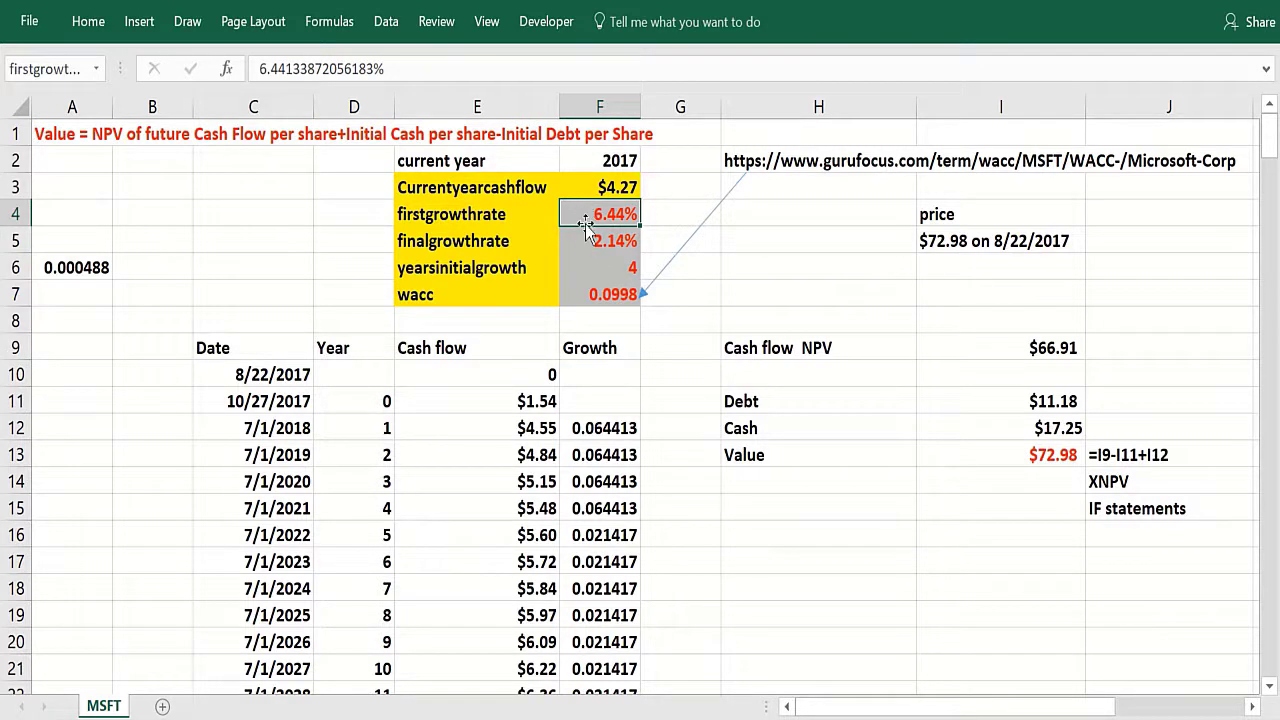
{"action": "key", "text": "Return"}
{"action": "key", "text": "Return"}
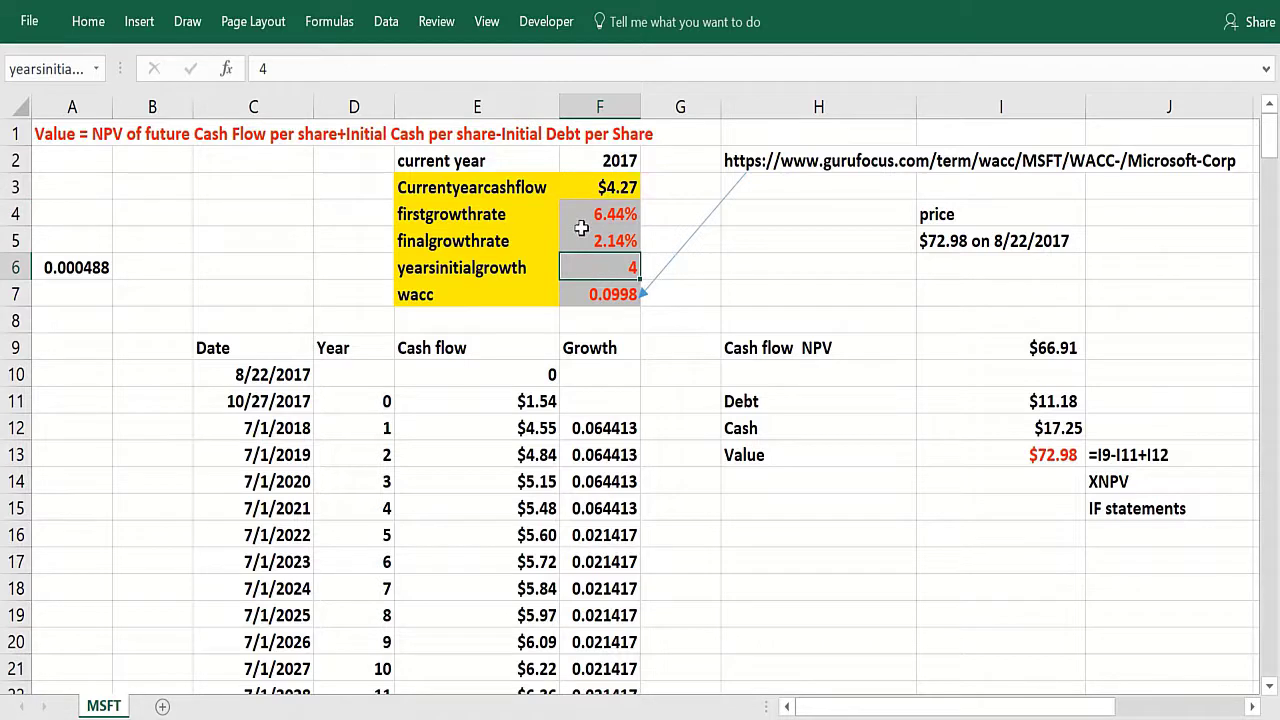
{"action": "left_click", "coordinate": [596, 240]}
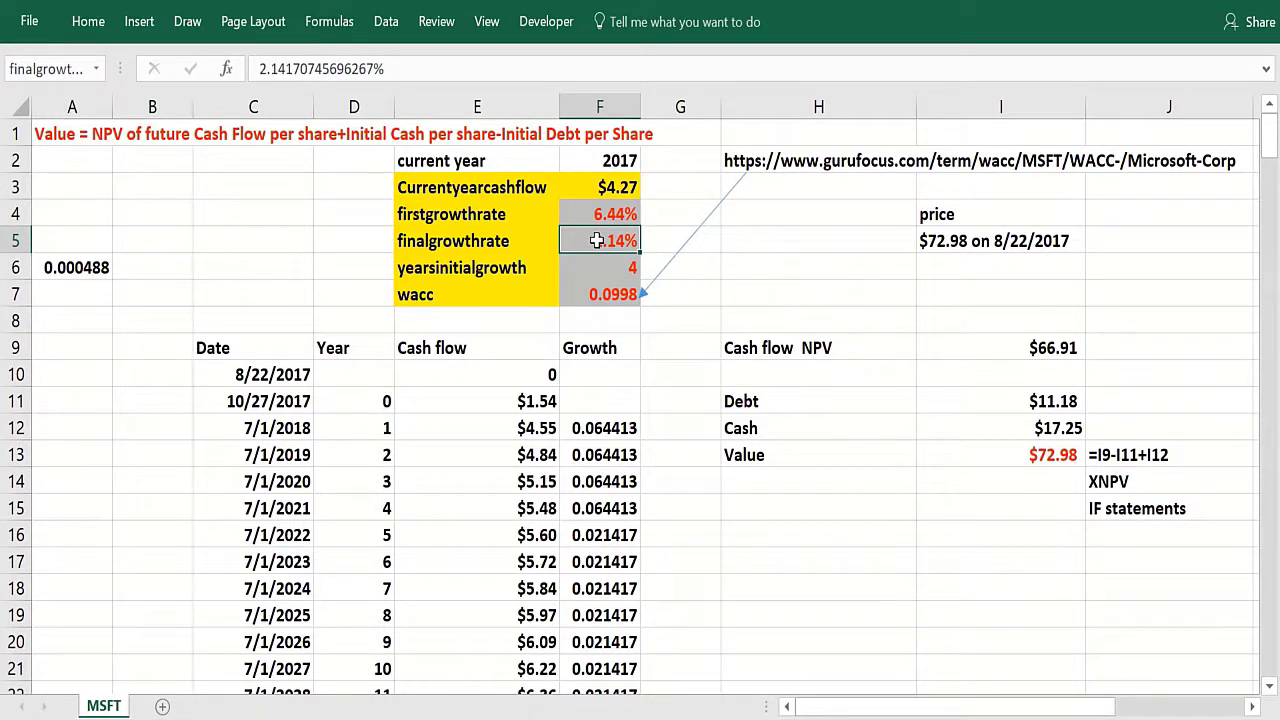
{"action": "key", "text": "Return"}
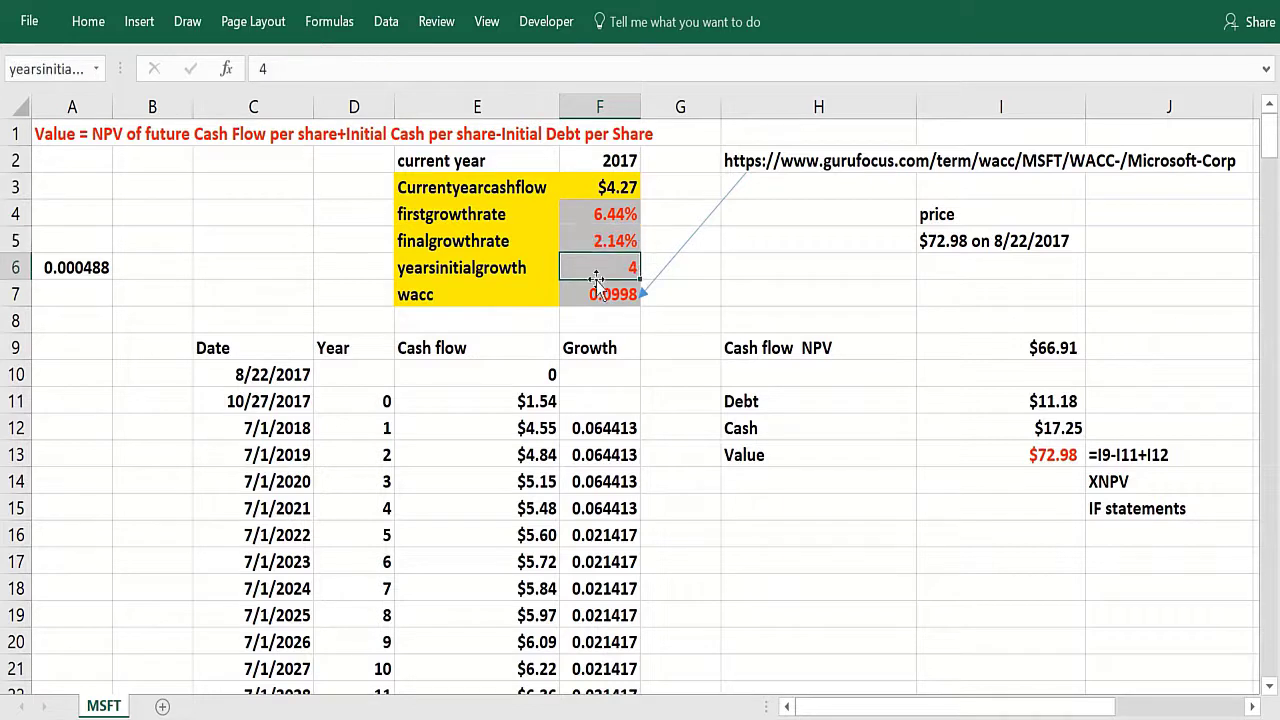
{"action": "left_click", "coordinate": [680, 349]}
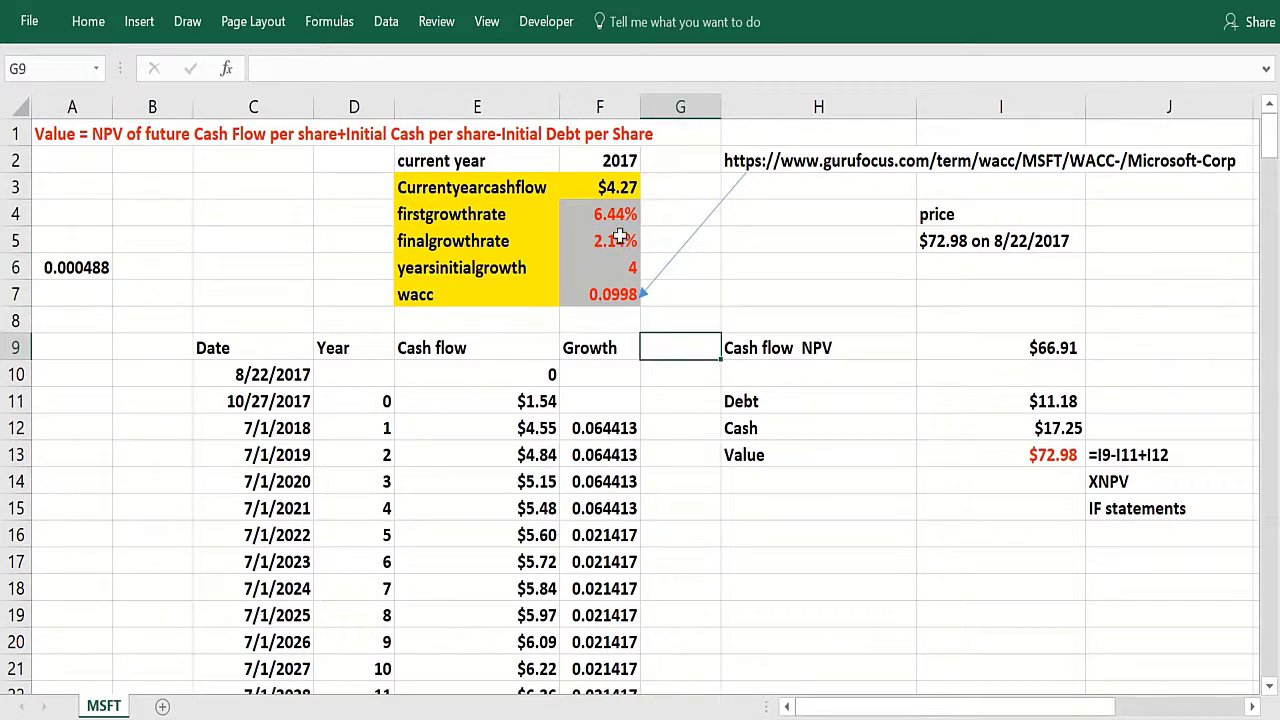
{"action": "left_click_drag", "start_coordinate": [605, 214], "coordinate": [603, 292]}
{"action": "left_click", "coordinate": [594, 294]}
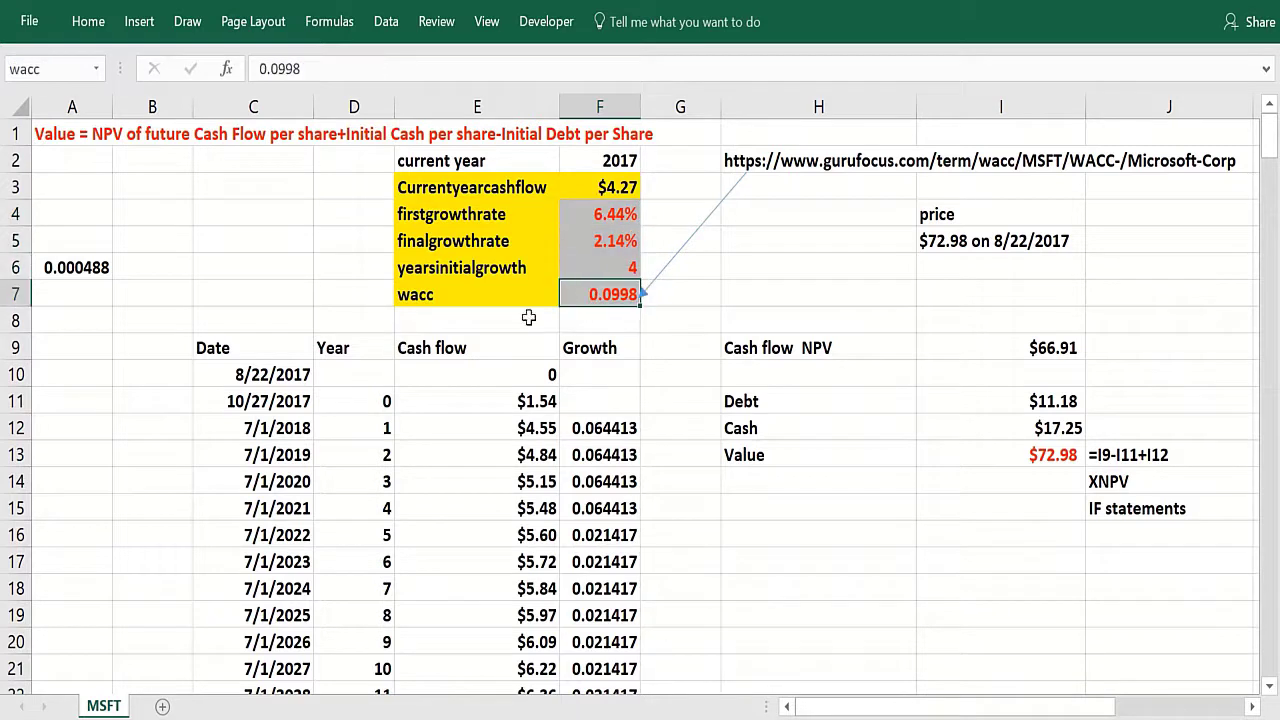
Inspect the formulas behind the first cash flow dates in cells C10 to C12.
{"action": "left_click", "coordinate": [471, 368]}
{"action": "left_click", "coordinate": [267, 373]}
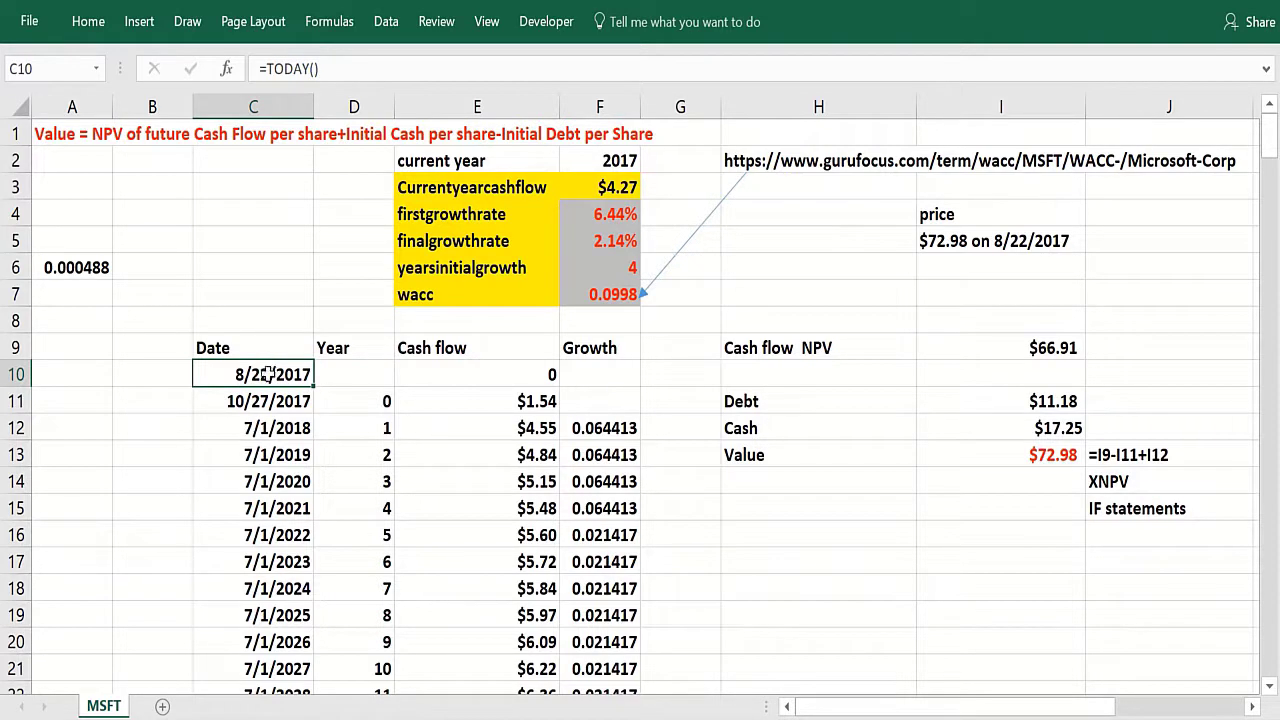
{"action": "left_click", "coordinate": [340, 370]}
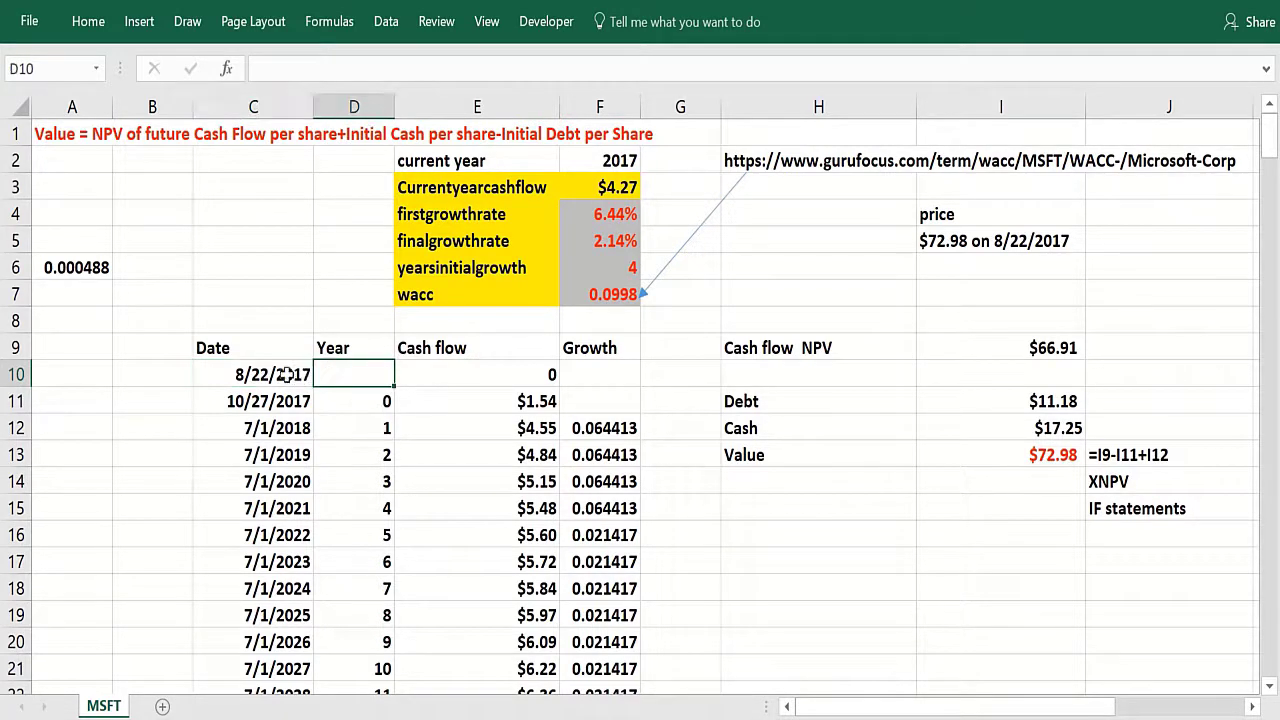
{"action": "left_click", "coordinate": [284, 374]}
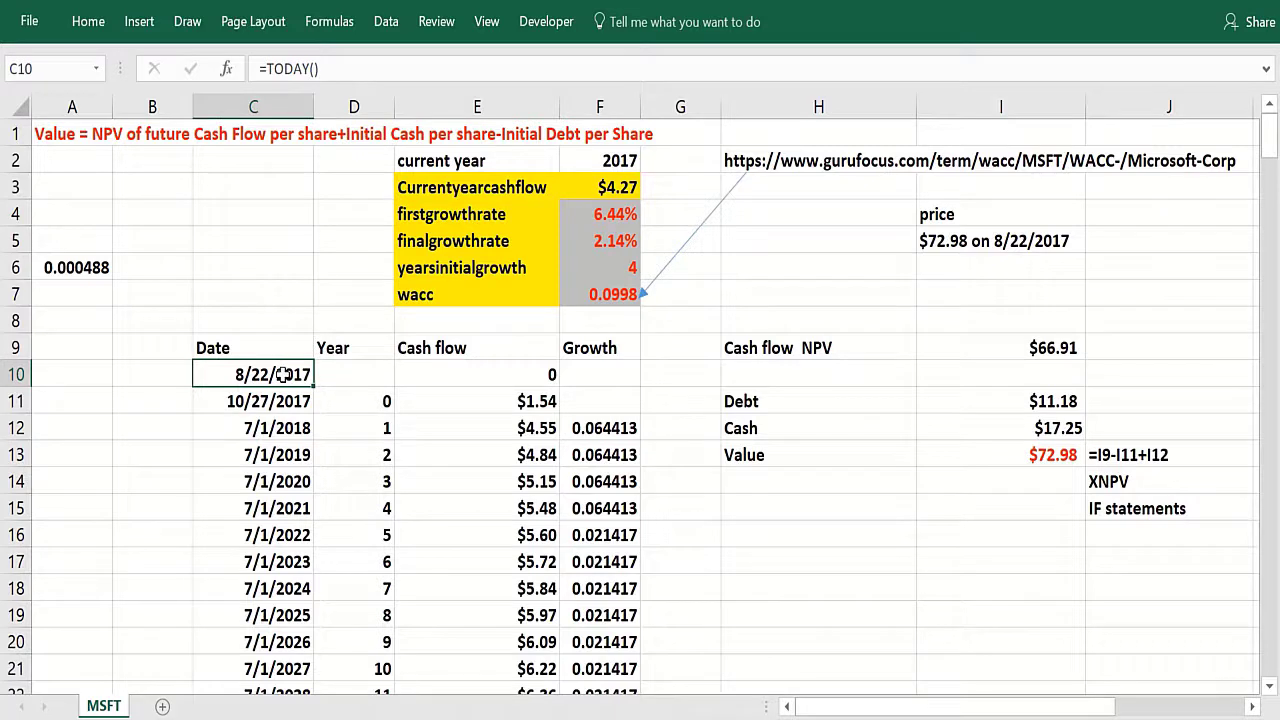
{"action": "left_click", "coordinate": [270, 405]}
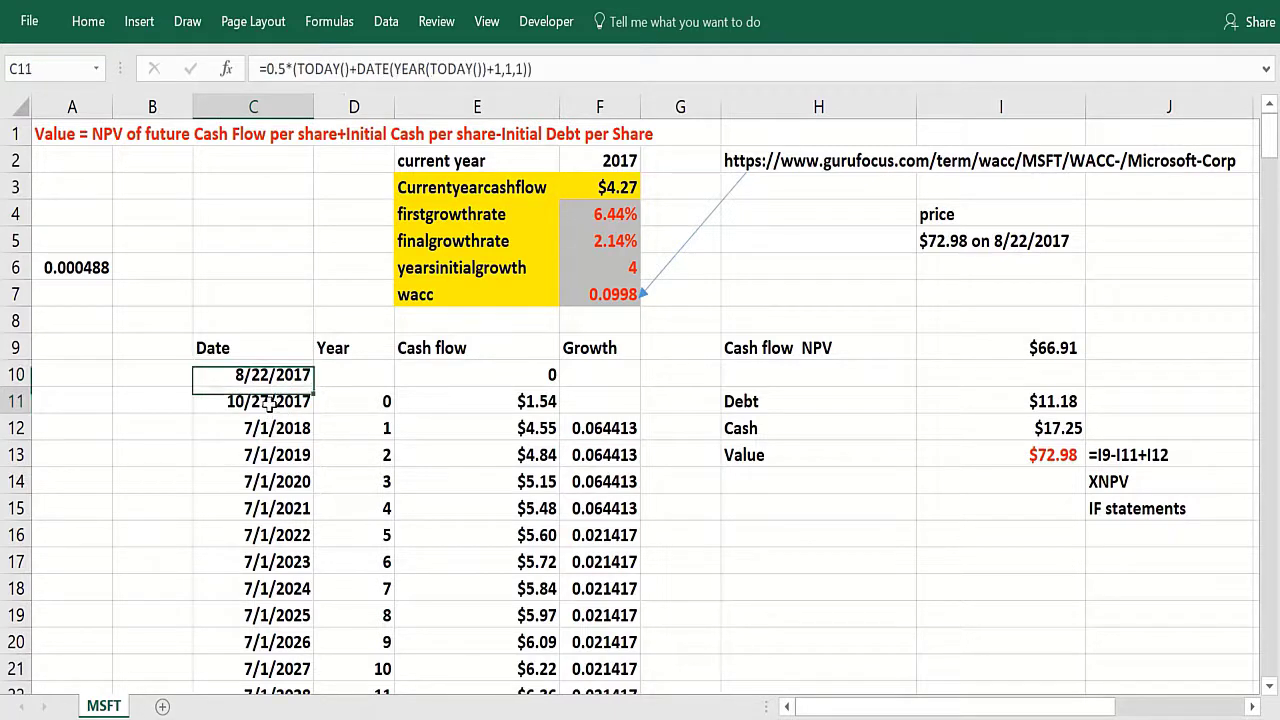
{"action": "left_click", "coordinate": [272, 378]}
{"action": "left_click", "coordinate": [279, 430]}
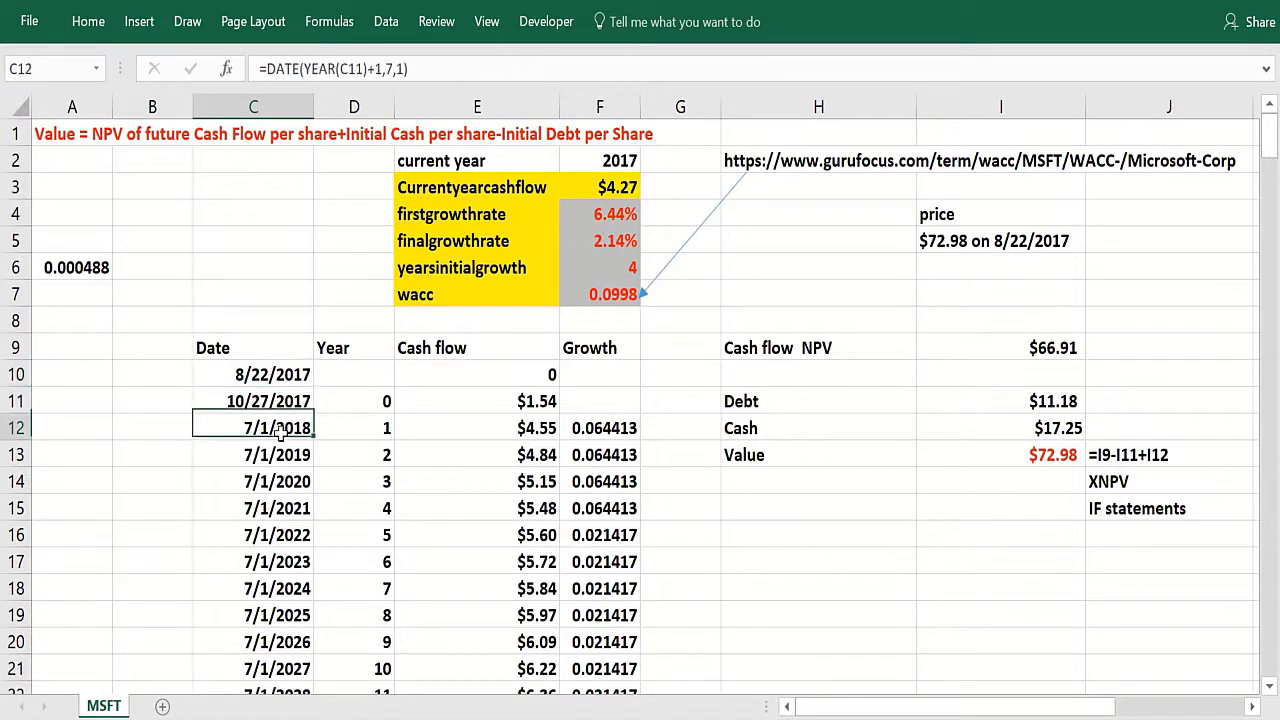
Inspect the July 1 date formula in C13 and how far the date column extends down the sheet.
{"action": "left_click", "coordinate": [285, 455]}
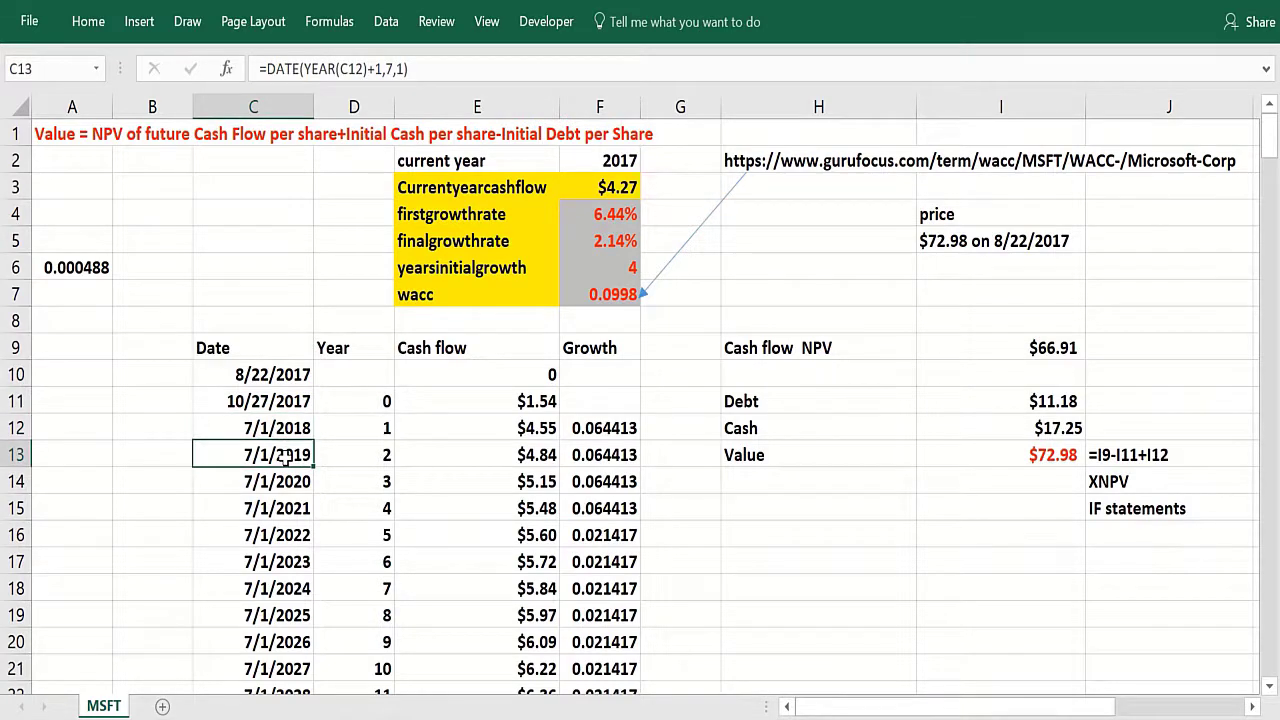
{"action": "key", "text": "ctrl+shift+Down"}
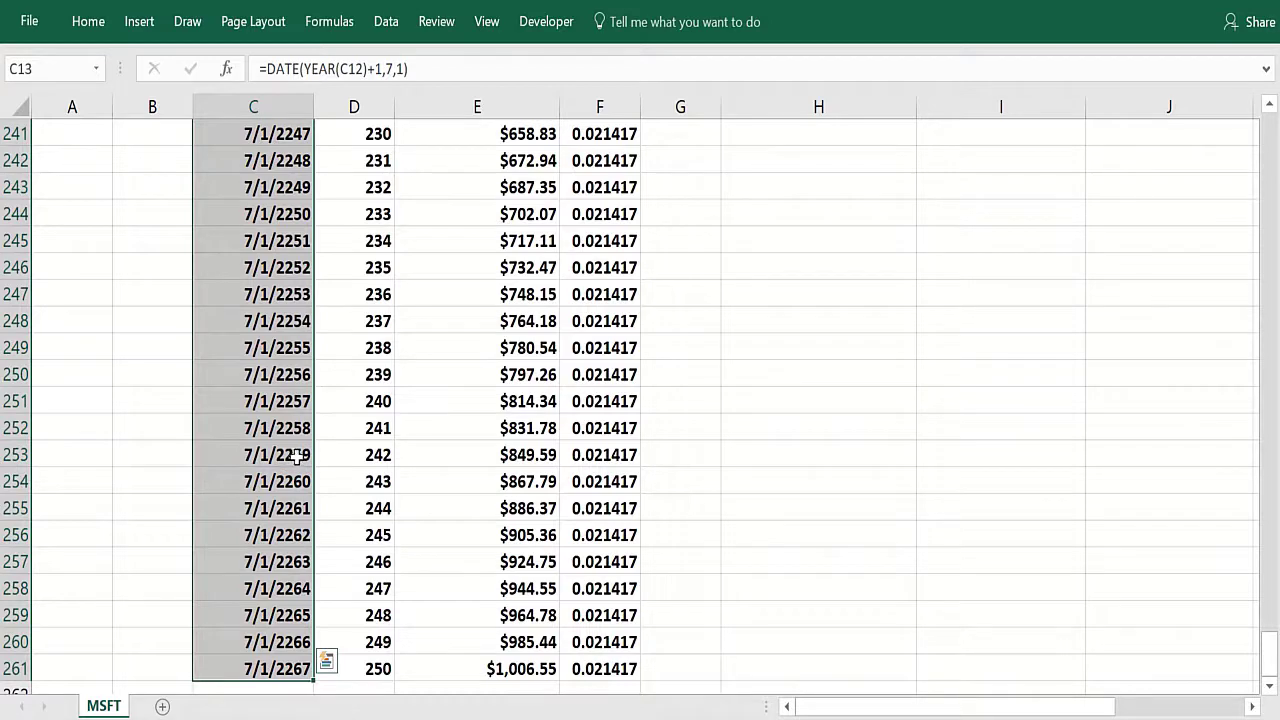
{"action": "key", "text": "ctrl+Up"}
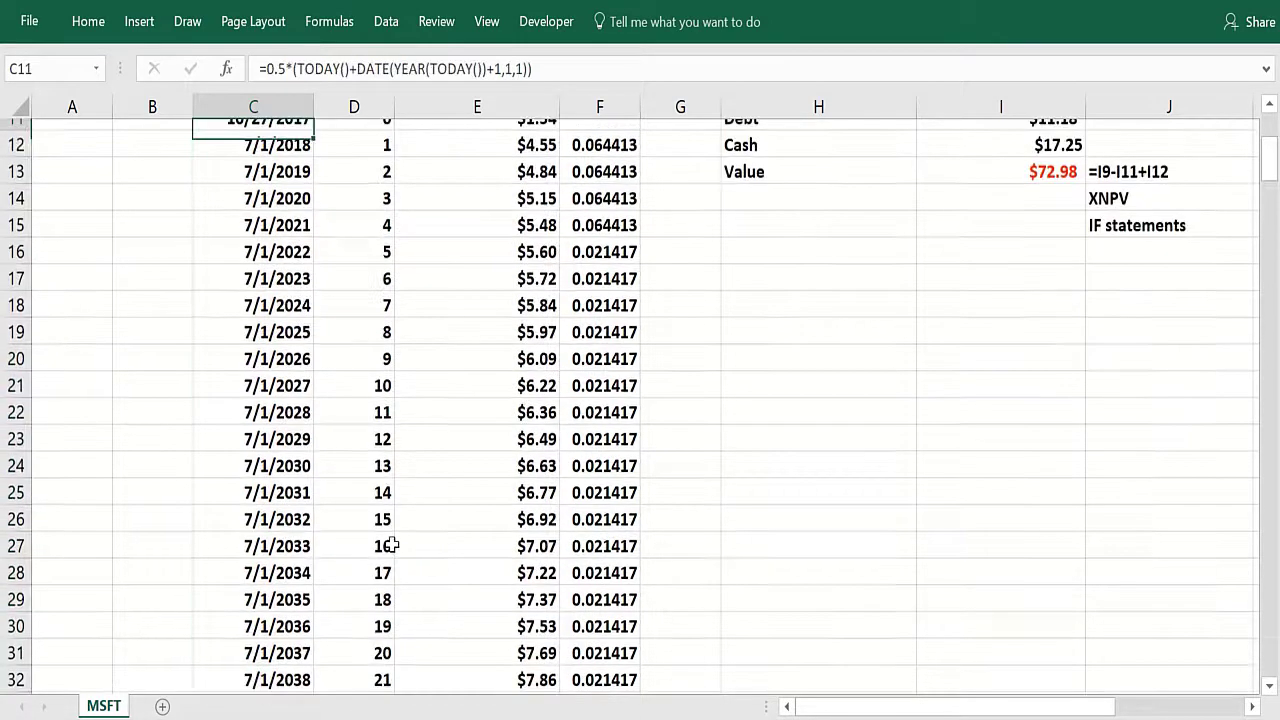
{"action": "key", "text": "ctrl+Up"}
{"action": "left_click", "coordinate": [270, 401]}
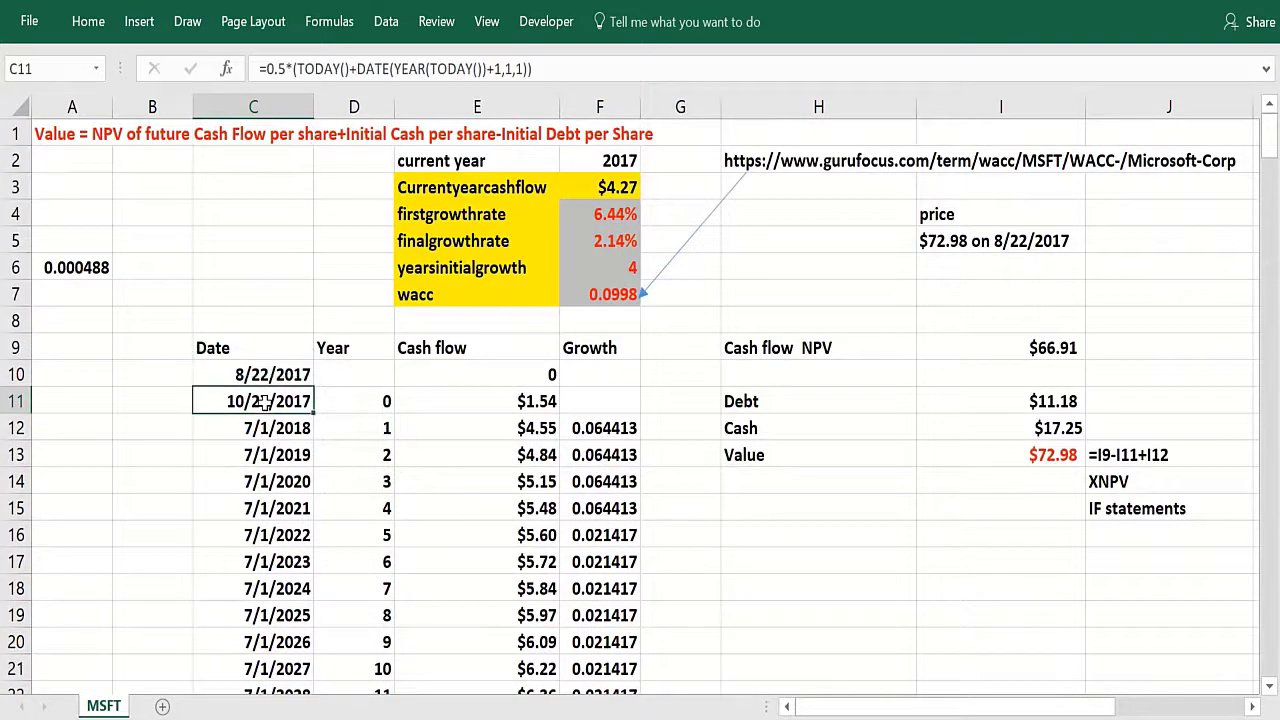
Review the year 0 row by comparing the mid-period date formula in C11 with the starting date in C10.
{"action": "left_click", "coordinate": [355, 404]}
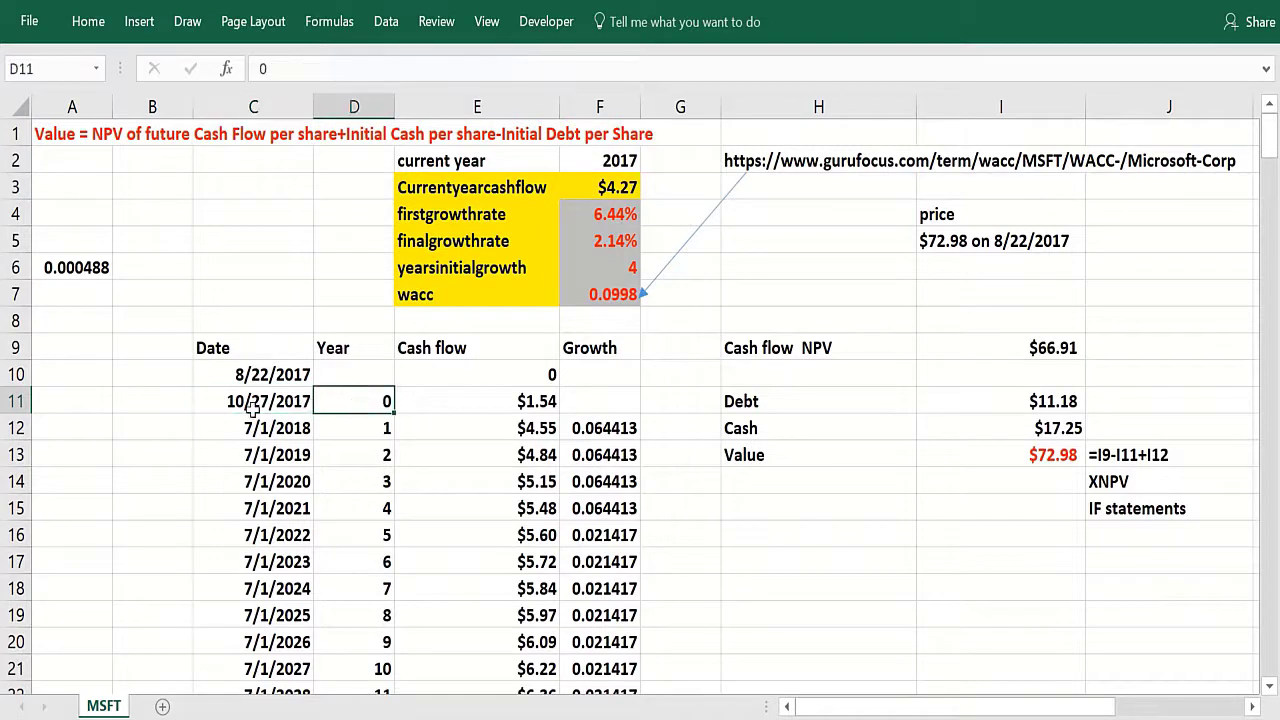
{"action": "left_click", "coordinate": [257, 403]}
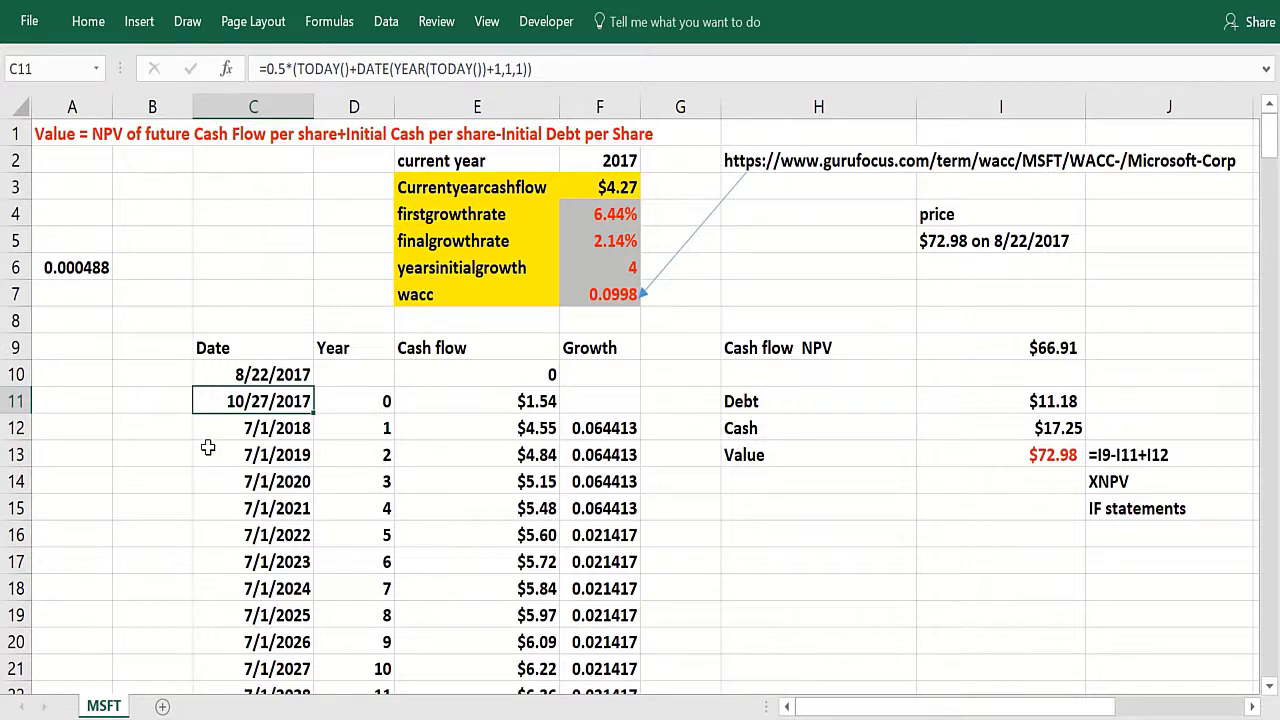
{"action": "key", "text": "Down"}
{"action": "left_click", "coordinate": [217, 401]}
{"action": "left_click", "coordinate": [228, 374]}
{"action": "left_click", "coordinate": [217, 402]}
Examine the prorated year 0 cash flow formula in E11 against the valuation date in C10.
{"action": "left_click", "coordinate": [455, 405]}
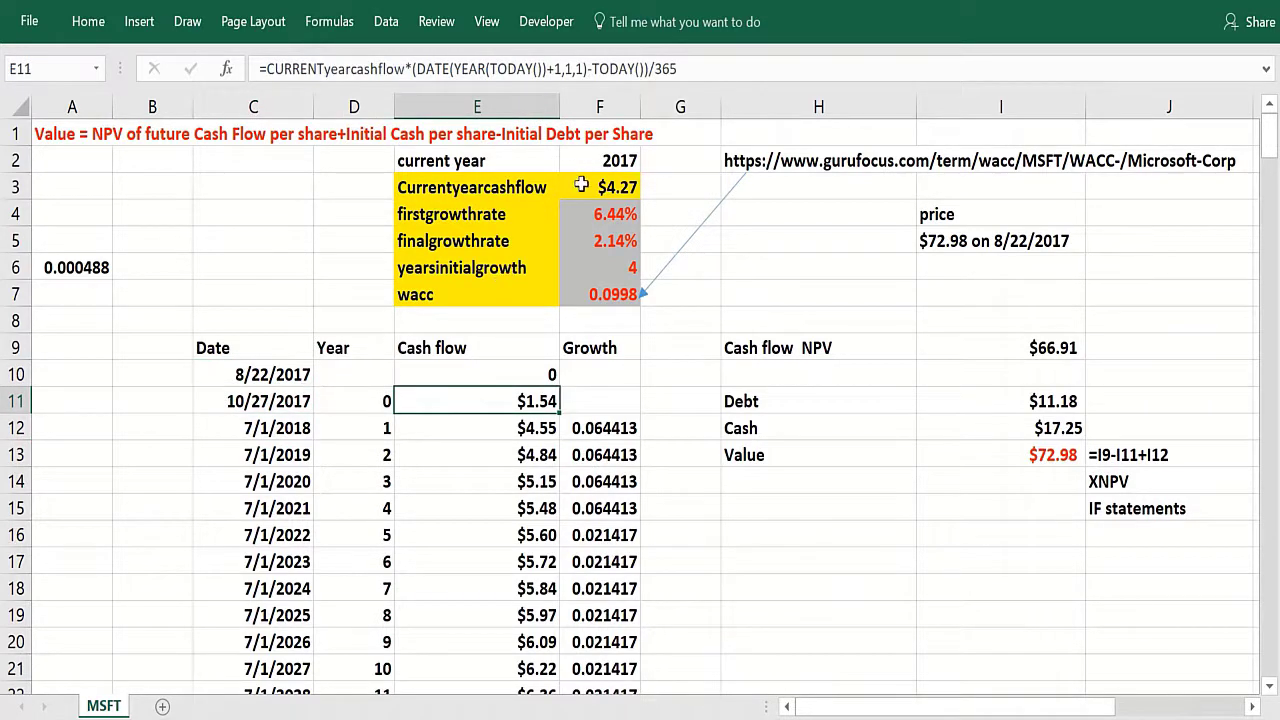
{"action": "left_click", "coordinate": [287, 372]}
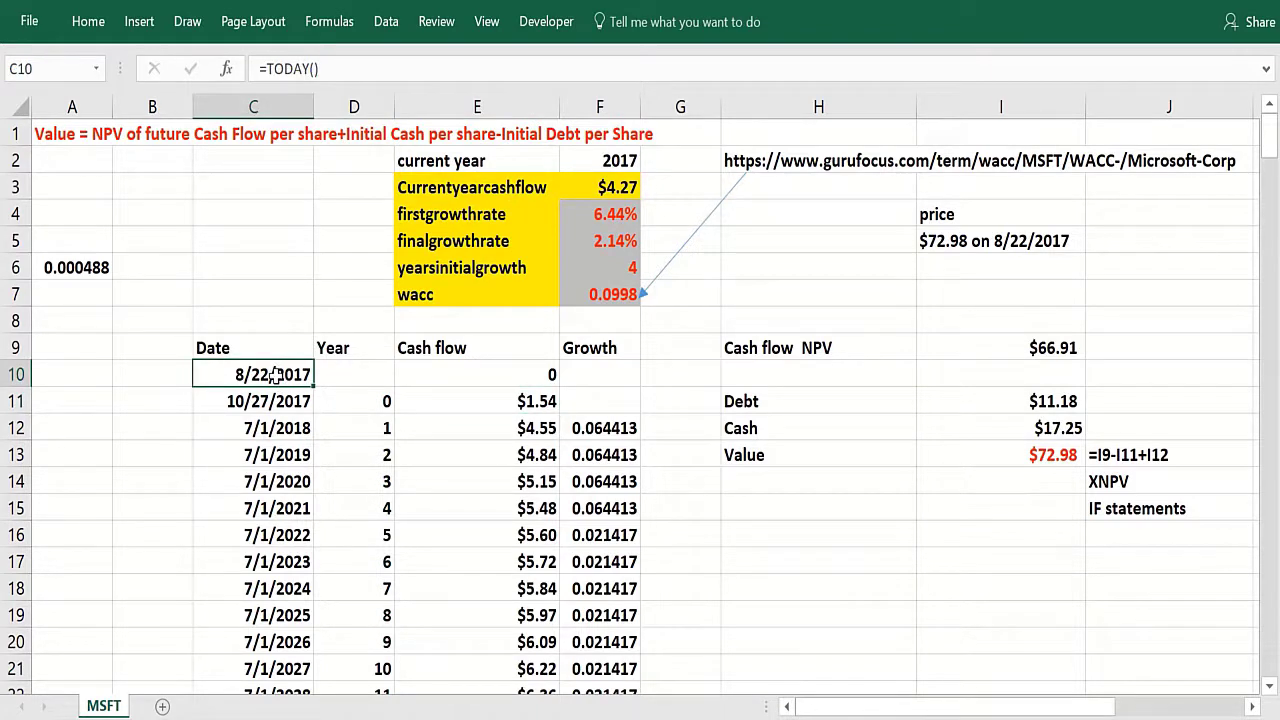
{"action": "left_click", "coordinate": [437, 402]}
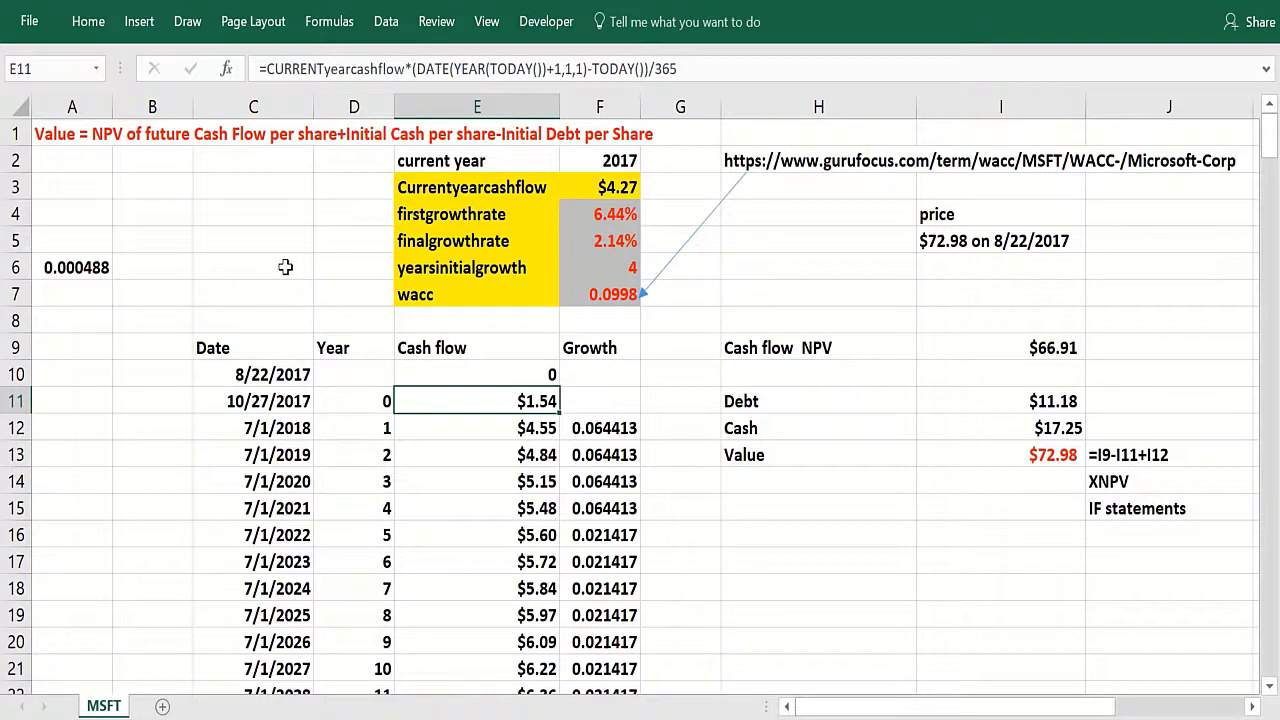
{"action": "key", "text": "Down"}
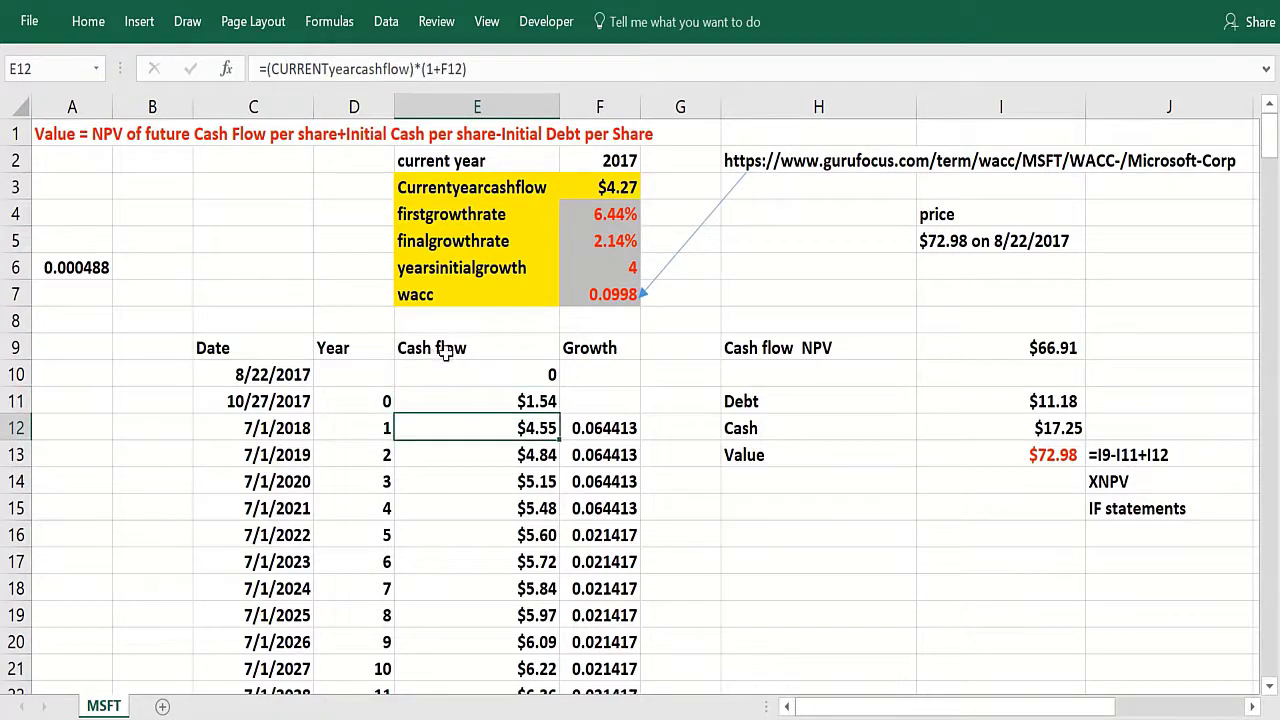
{"action": "left_click", "coordinate": [591, 192]}
{"action": "left_click", "coordinate": [418, 394]}
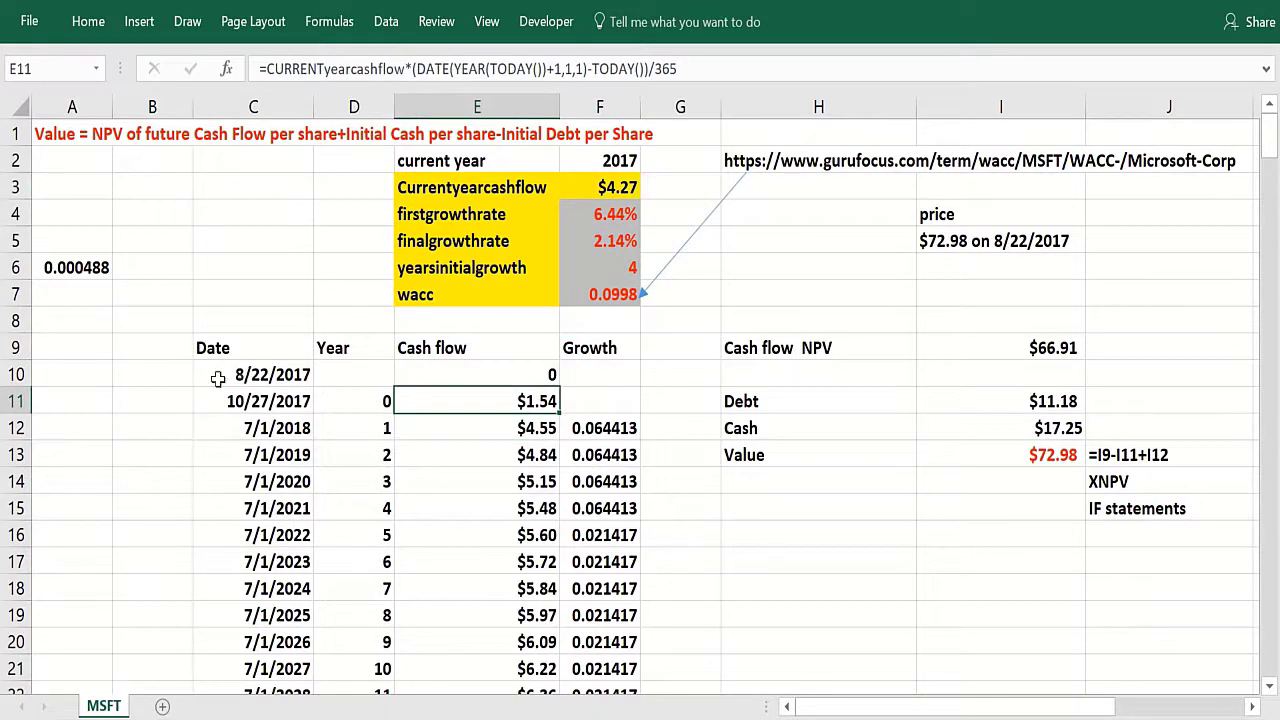
{"action": "left_click", "coordinate": [218, 378]}
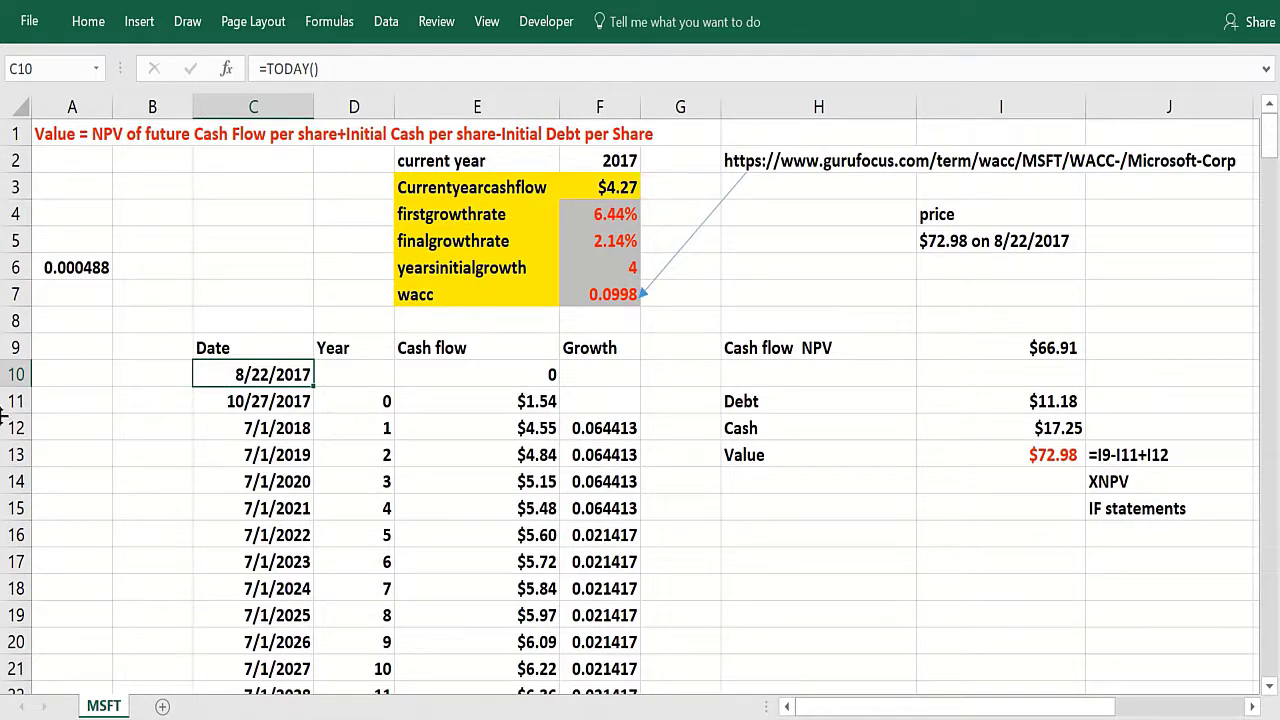
{"action": "left_click", "coordinate": [513, 399]}
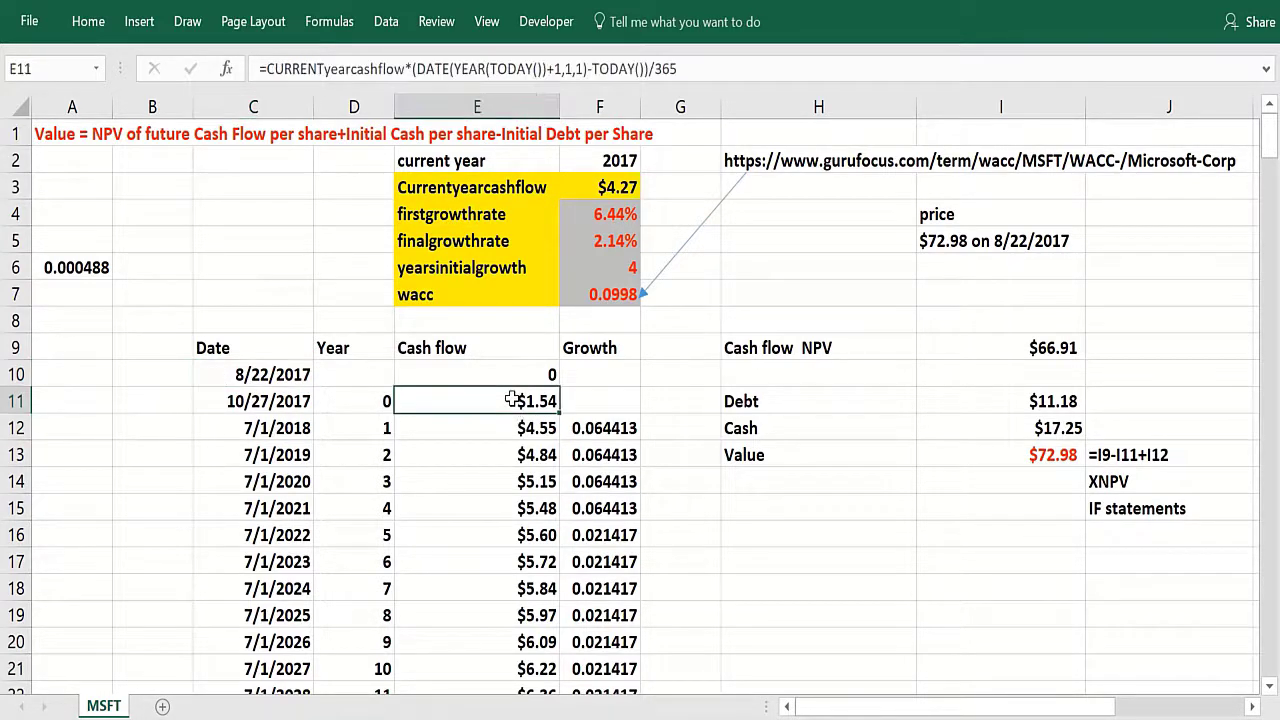
{"action": "left_click", "coordinate": [332, 381]}
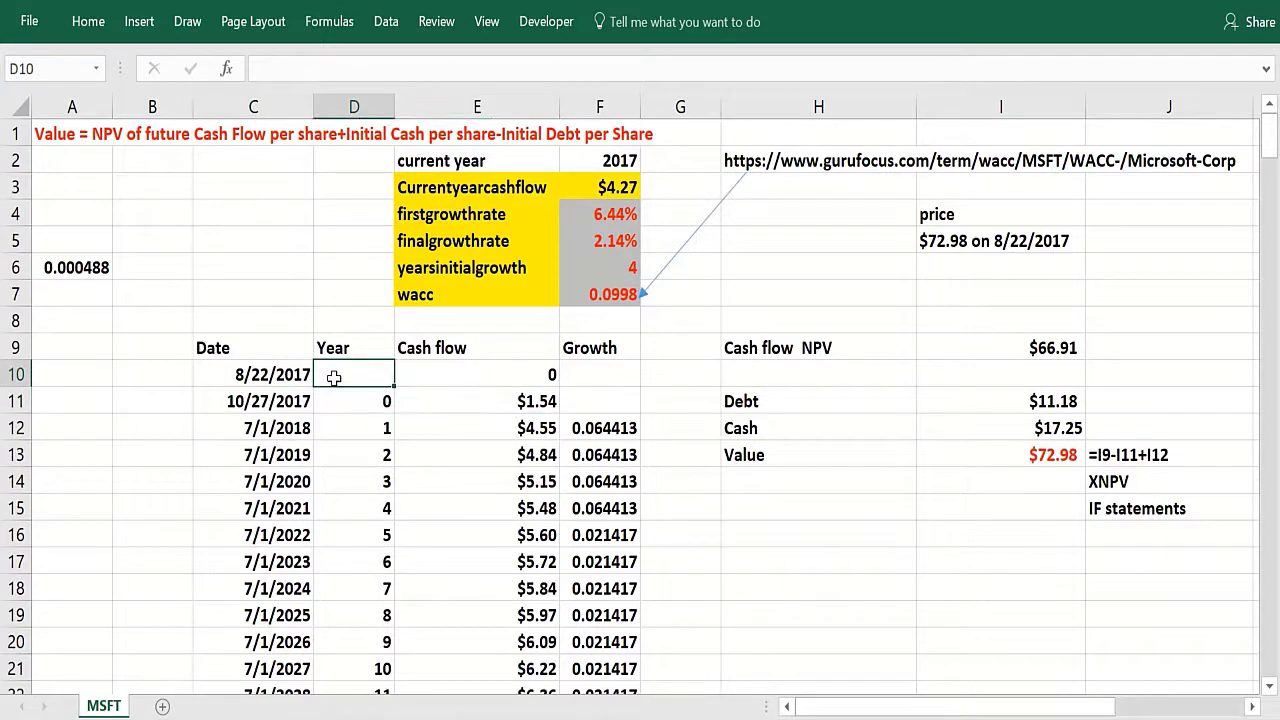
{"action": "left_click", "coordinate": [460, 401]}
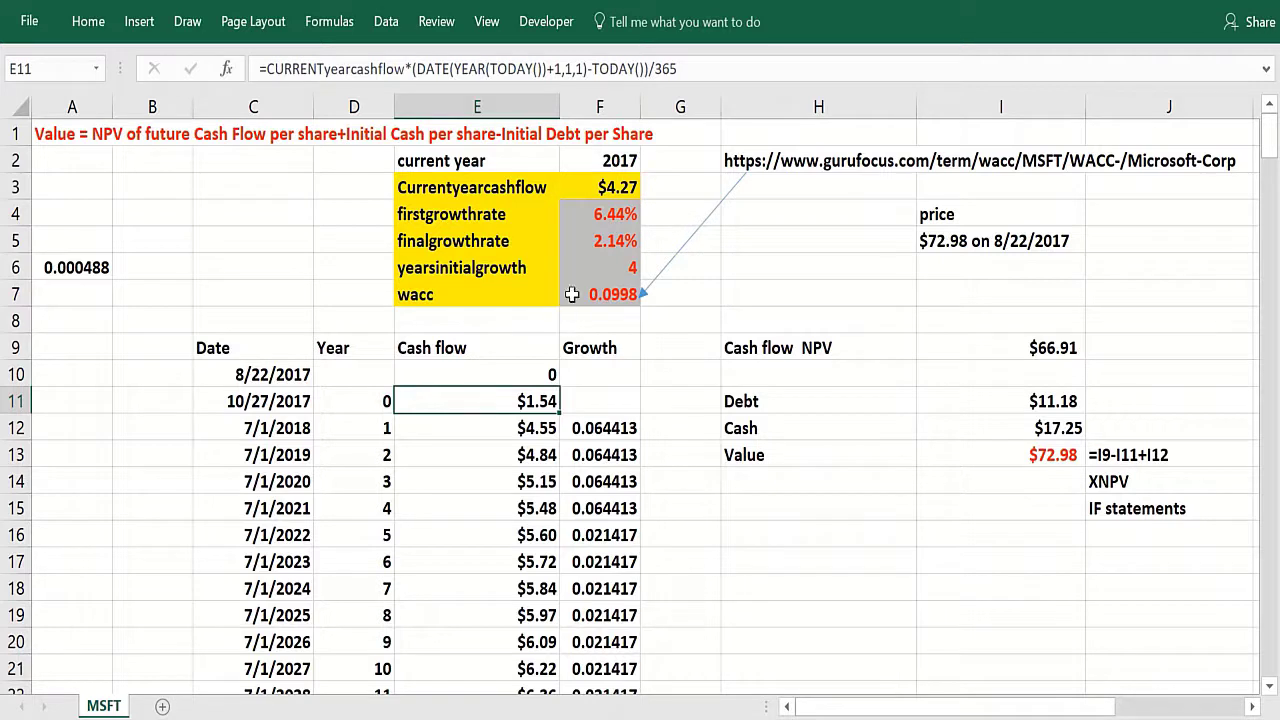
Compare the year 0 cash flow in E11 with the full current-year cash flow input in F3.
{"action": "left_click", "coordinate": [594, 190]}
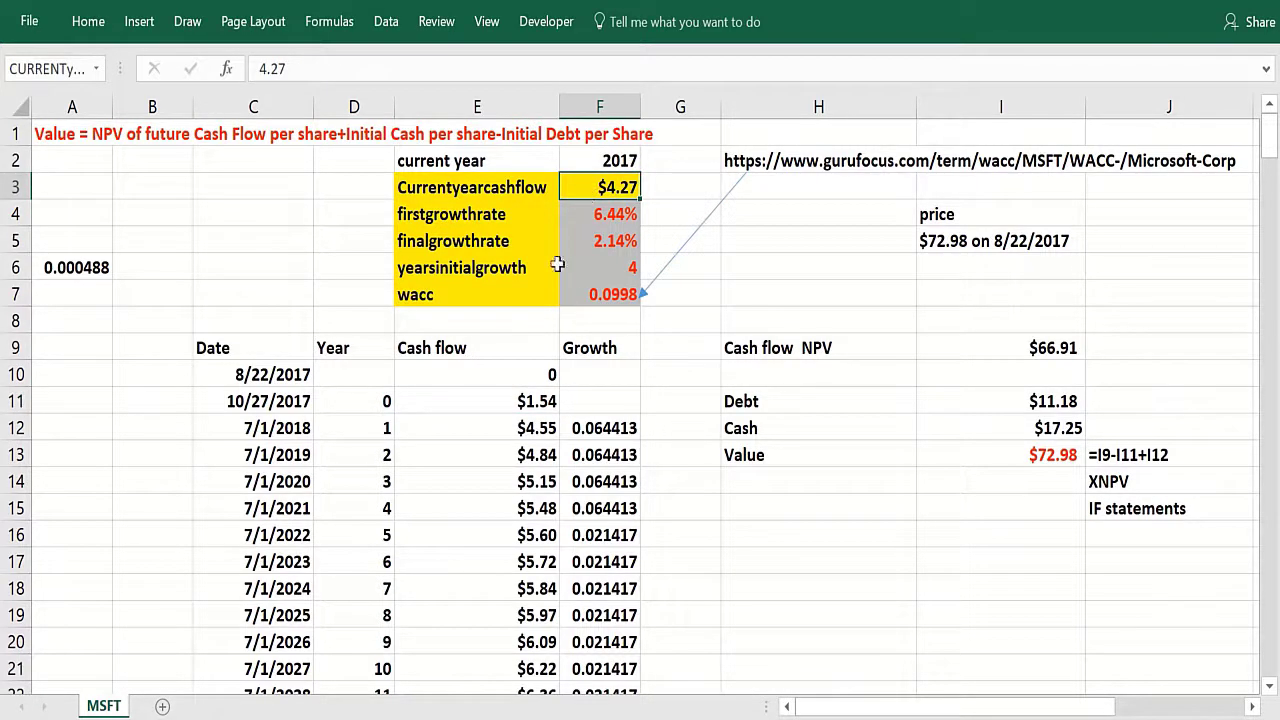
{"action": "left_click", "coordinate": [512, 401]}
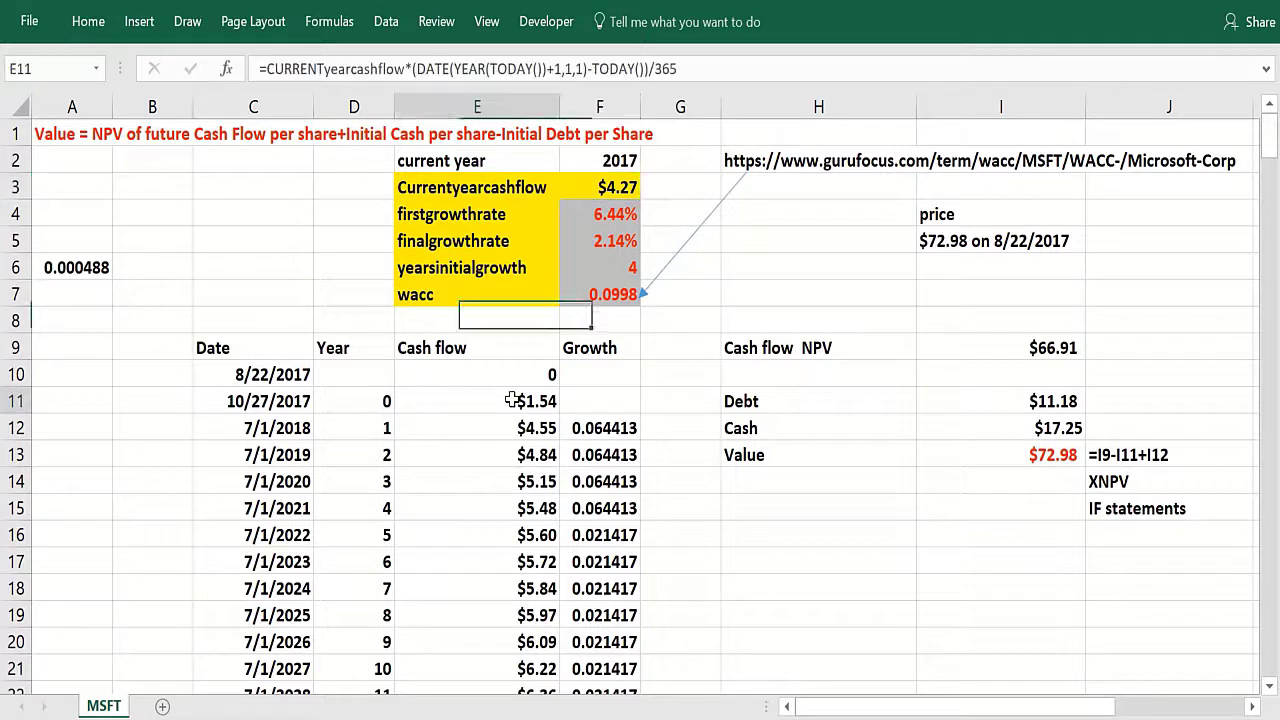
{"action": "left_click", "coordinate": [593, 192]}
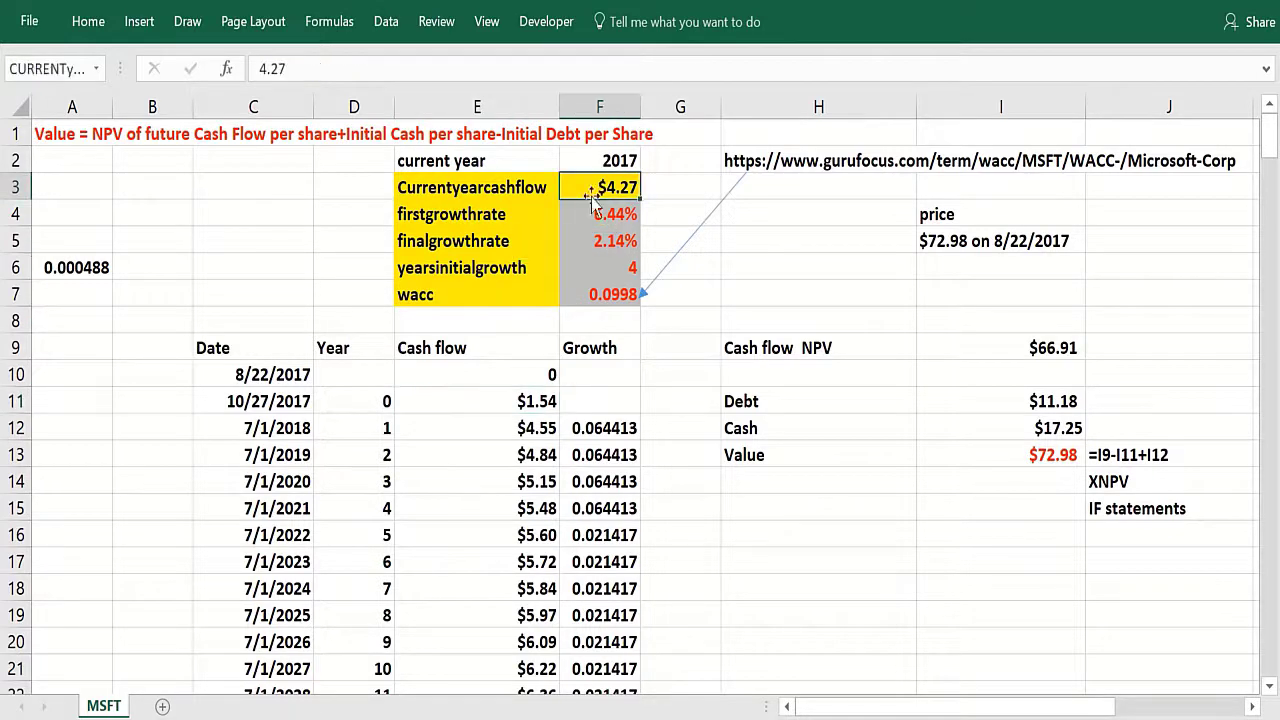
{"action": "left_click", "coordinate": [519, 401]}
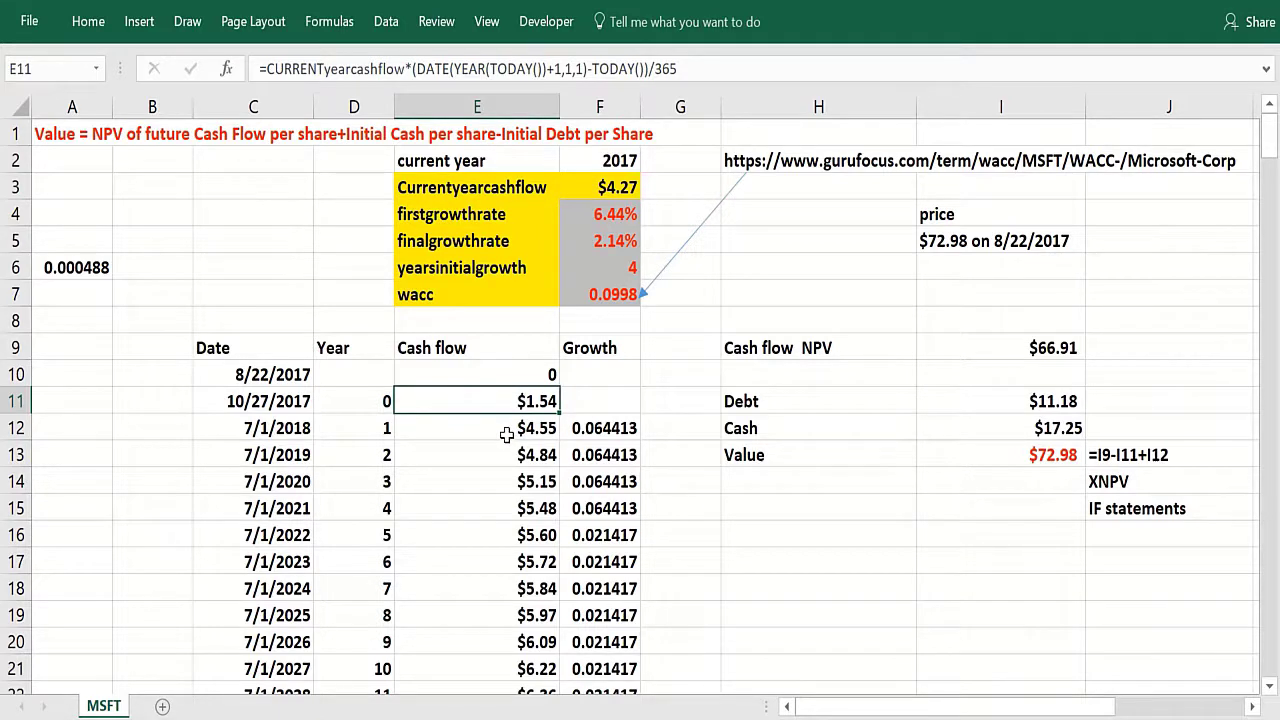
Inspect the year 1 cash flow formula in E12 and the growth rate IF formulas in F12, F15 and F16.
{"action": "left_click", "coordinate": [503, 428]}
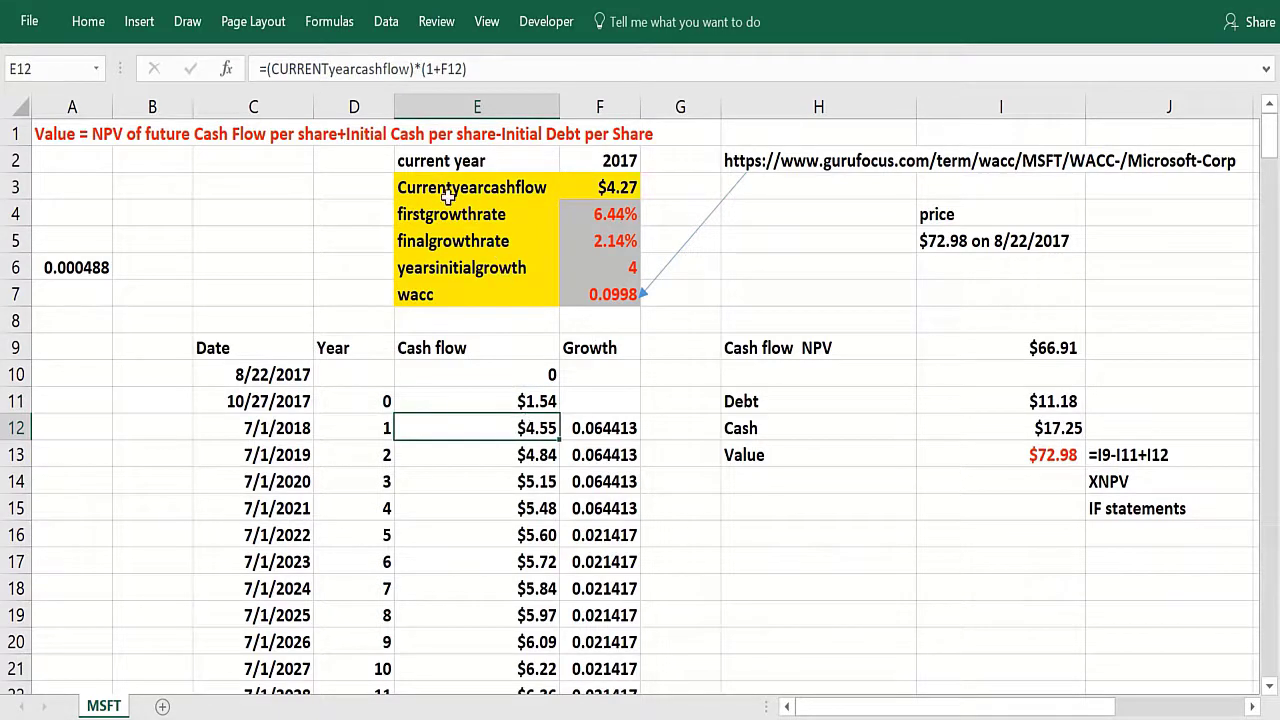
{"action": "left_click", "coordinate": [596, 431]}
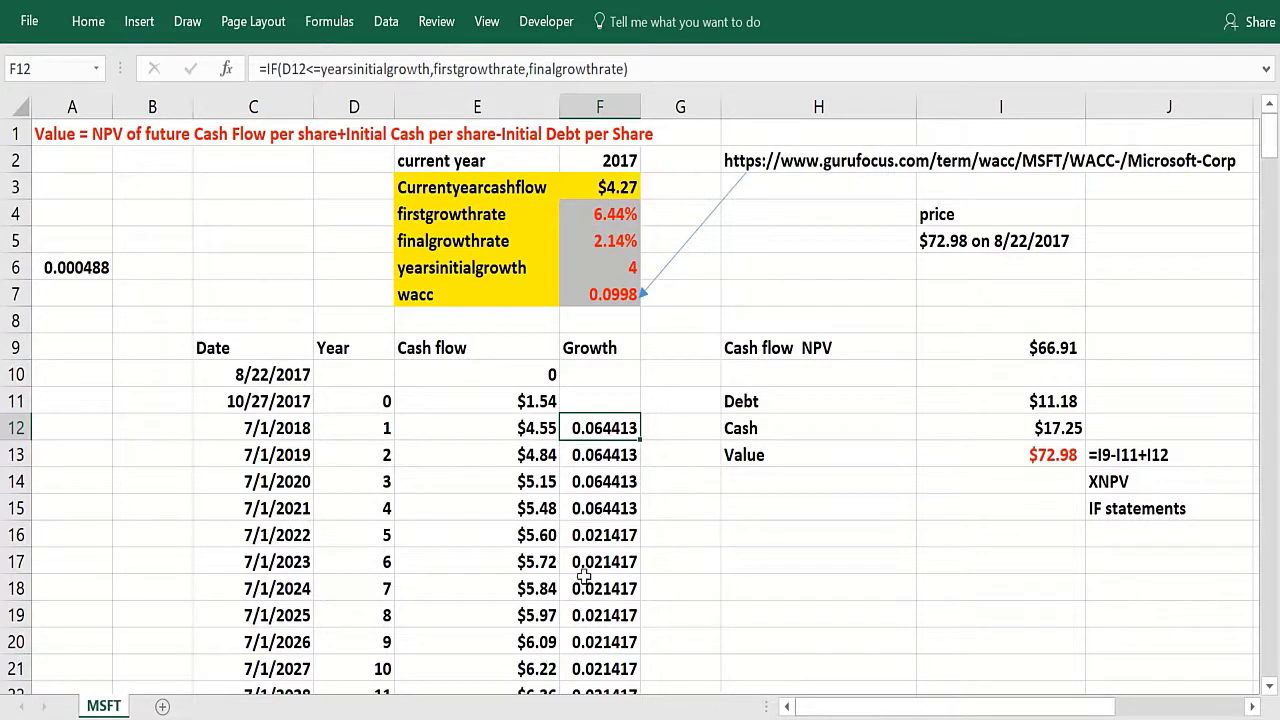
{"action": "left_click", "coordinate": [590, 510]}
{"action": "left_click", "coordinate": [586, 427]}
{"action": "left_click", "coordinate": [601, 535]}
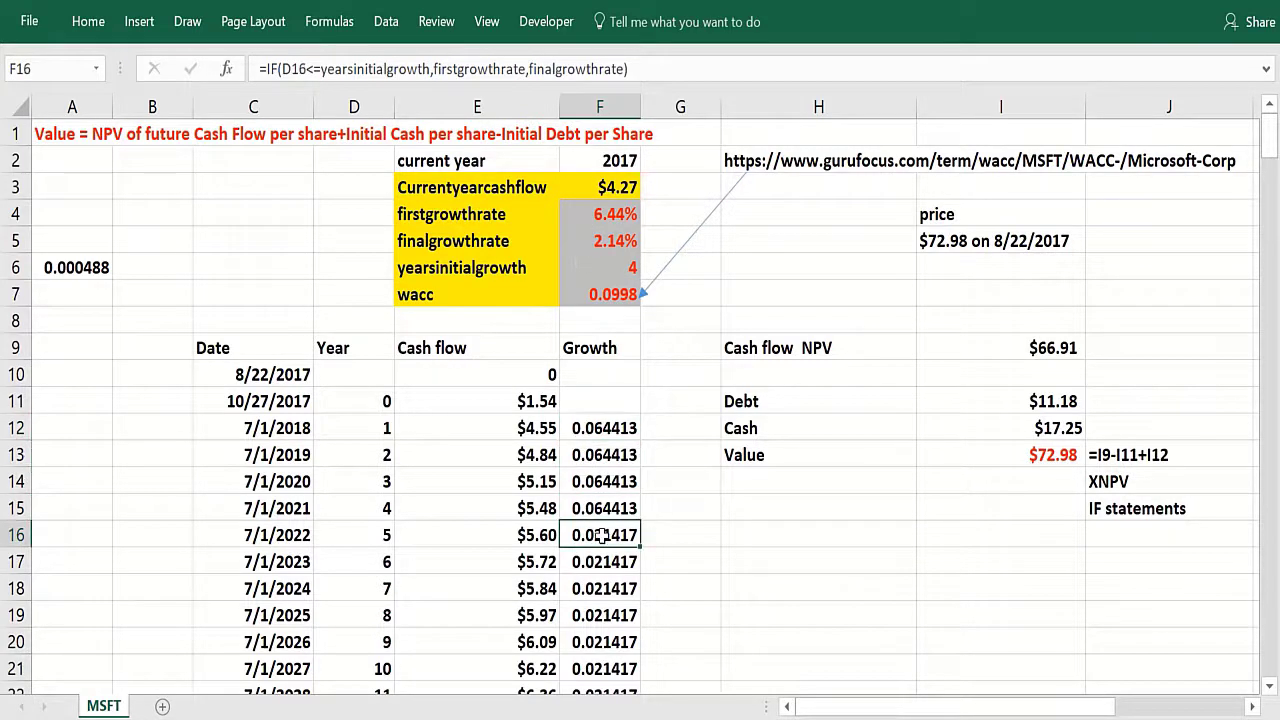
Trace the growth-based cash flow formulas in E12 to E14 and check the starting-date cash flow entry in E10.
{"action": "left_click", "coordinate": [525, 430]}
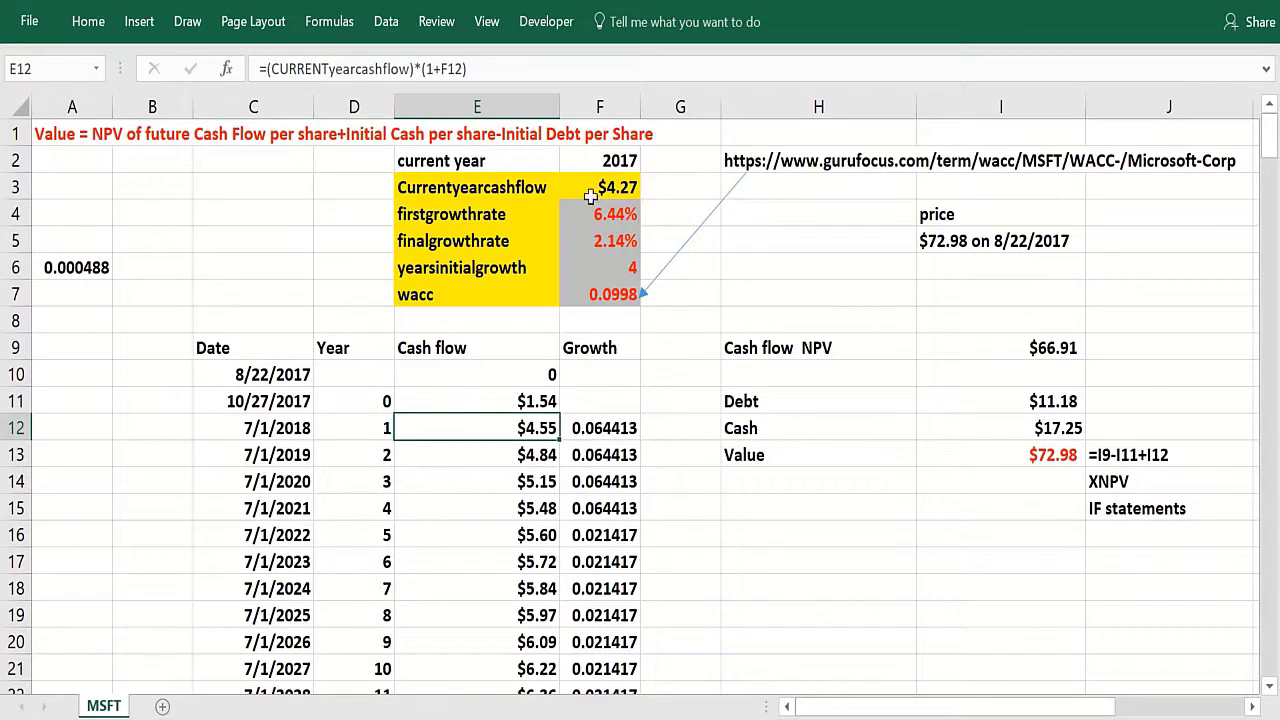
{"action": "left_click", "coordinate": [598, 427]}
{"action": "left_click", "coordinate": [509, 453]}
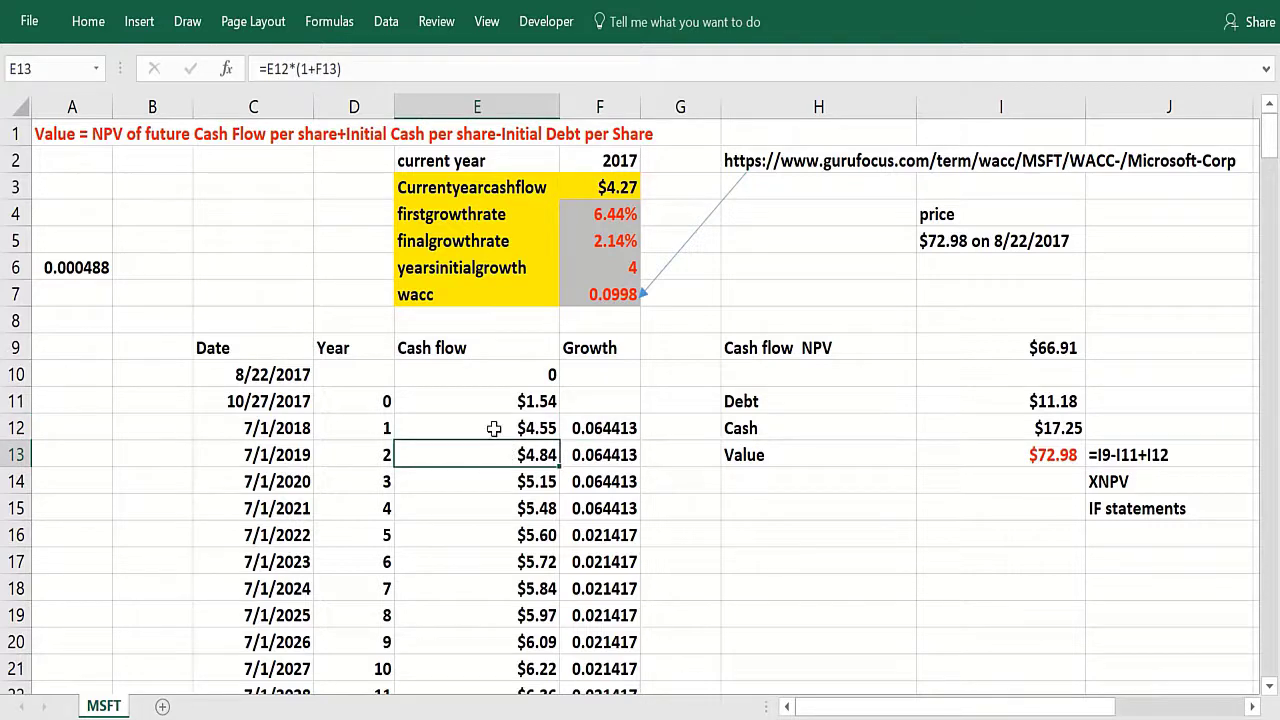
{"action": "left_click", "coordinate": [496, 432]}
{"action": "left_click", "coordinate": [500, 454]}
{"action": "left_click", "coordinate": [502, 481]}
{"action": "scroll", "coordinate": [482, 534], "scroll_direction": "down", "scroll_amount": 2}
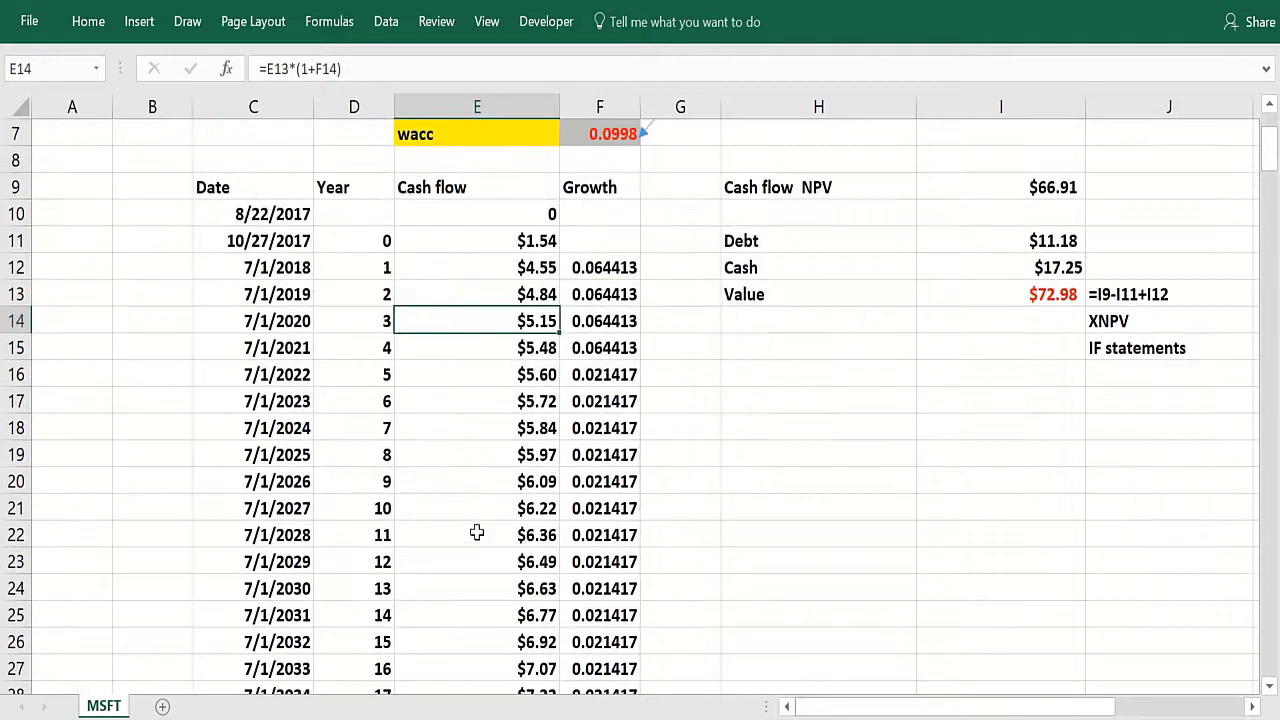
{"action": "scroll", "coordinate": [477, 531], "scroll_direction": "up", "scroll_amount": 2}
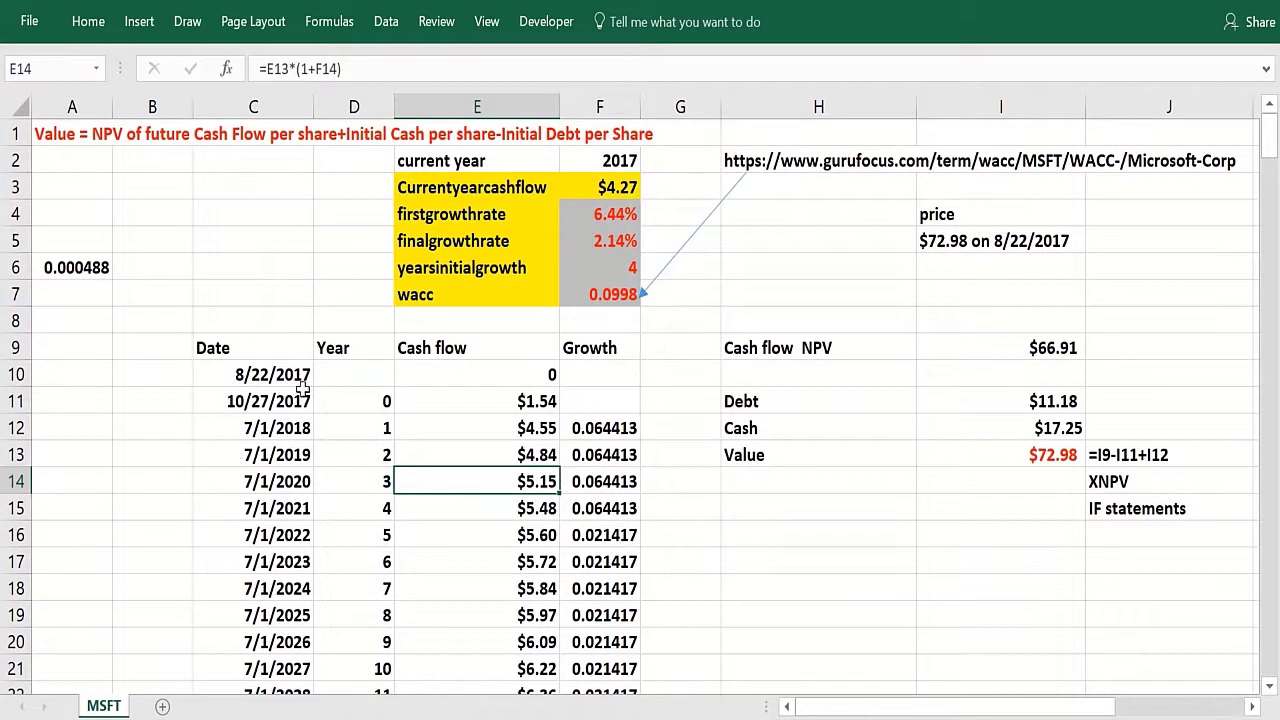
{"action": "left_click", "coordinate": [385, 373]}
{"action": "left_click", "coordinate": [407, 374]}
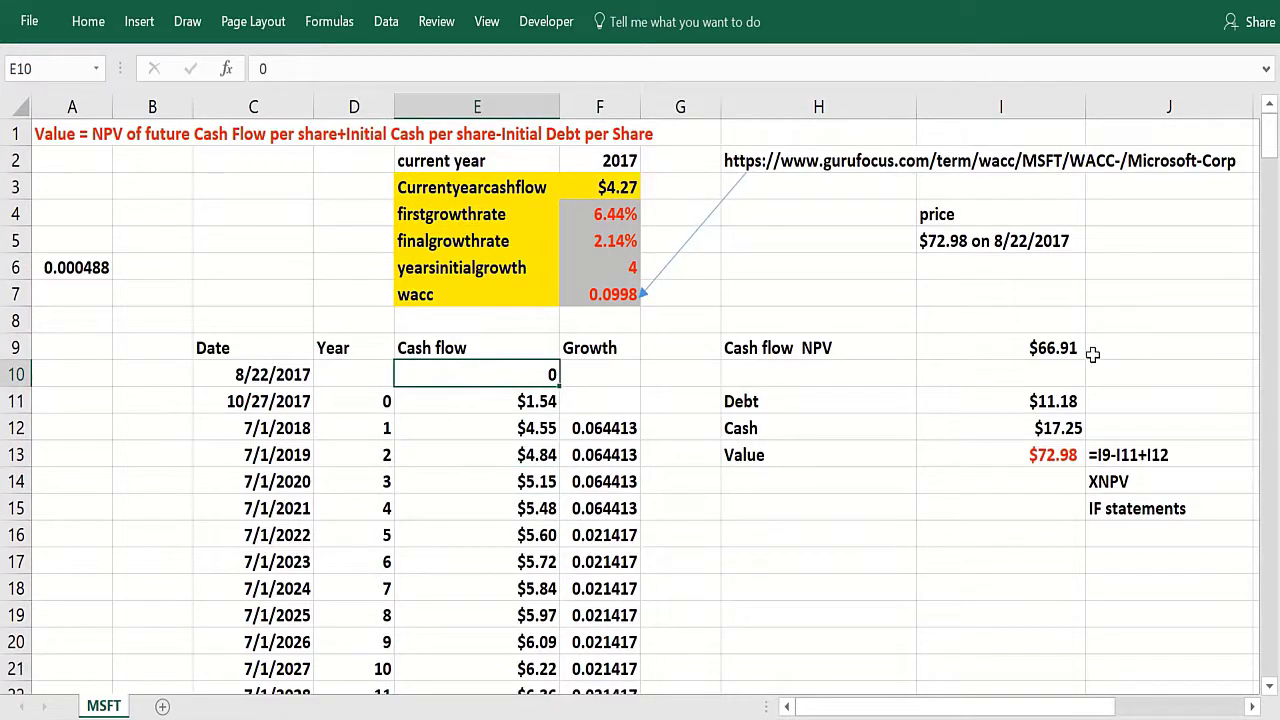
Show the cash flow NPV formula as text in cell I8 with =FORMULATEXT(I9).
{"action": "left_click", "coordinate": [1022, 320]}
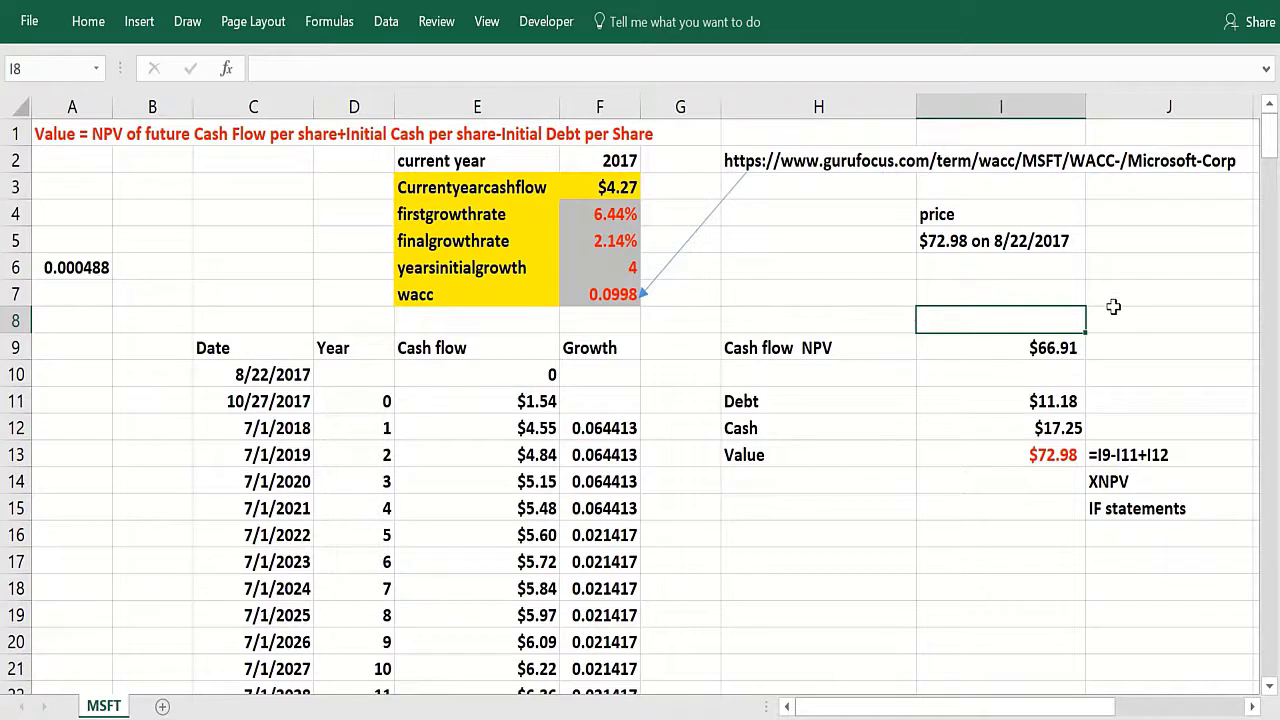
{"action": "type", "text": "=form"}
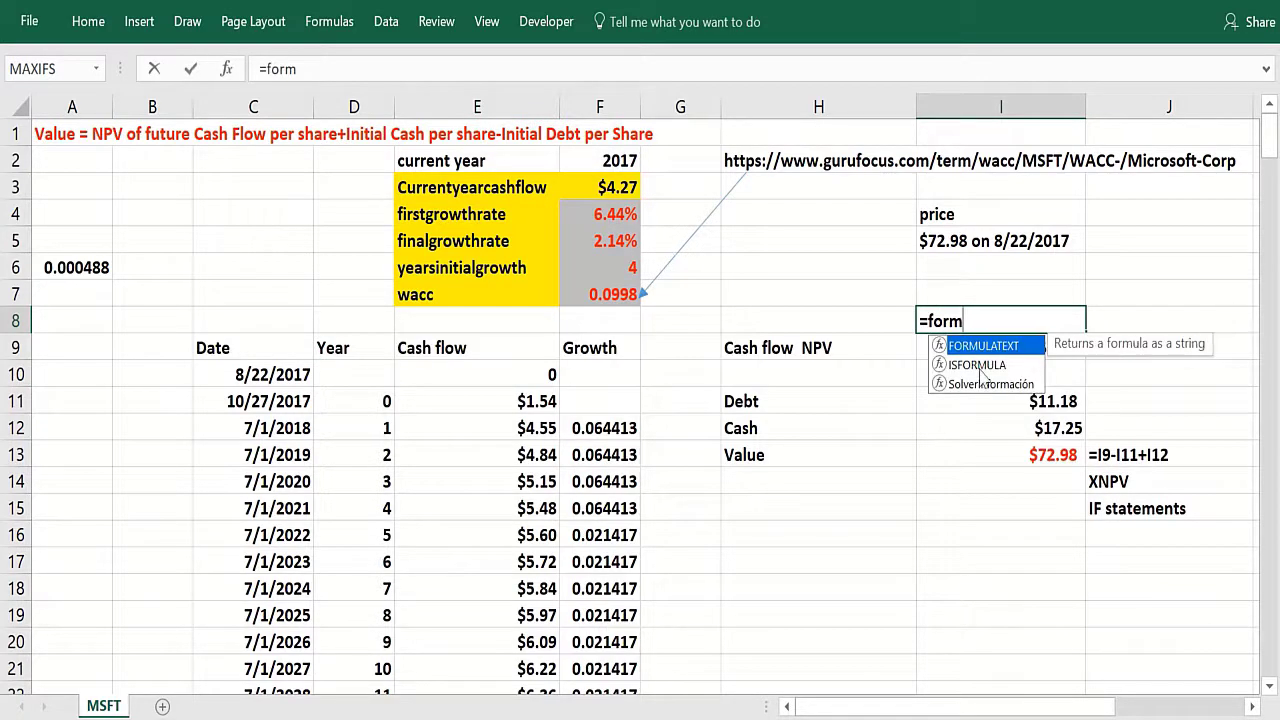
{"action": "double_click", "coordinate": [990, 346]}
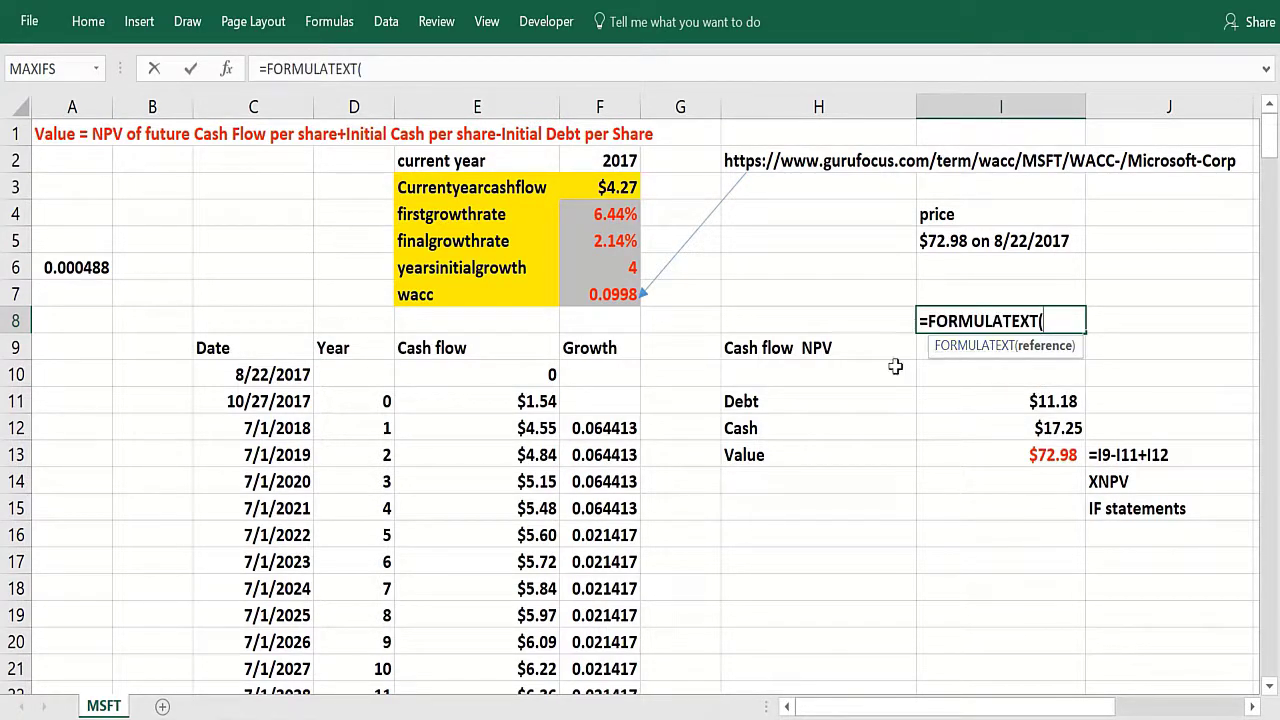
{"action": "left_click", "coordinate": [928, 348]}
{"action": "type", "text": ")"}
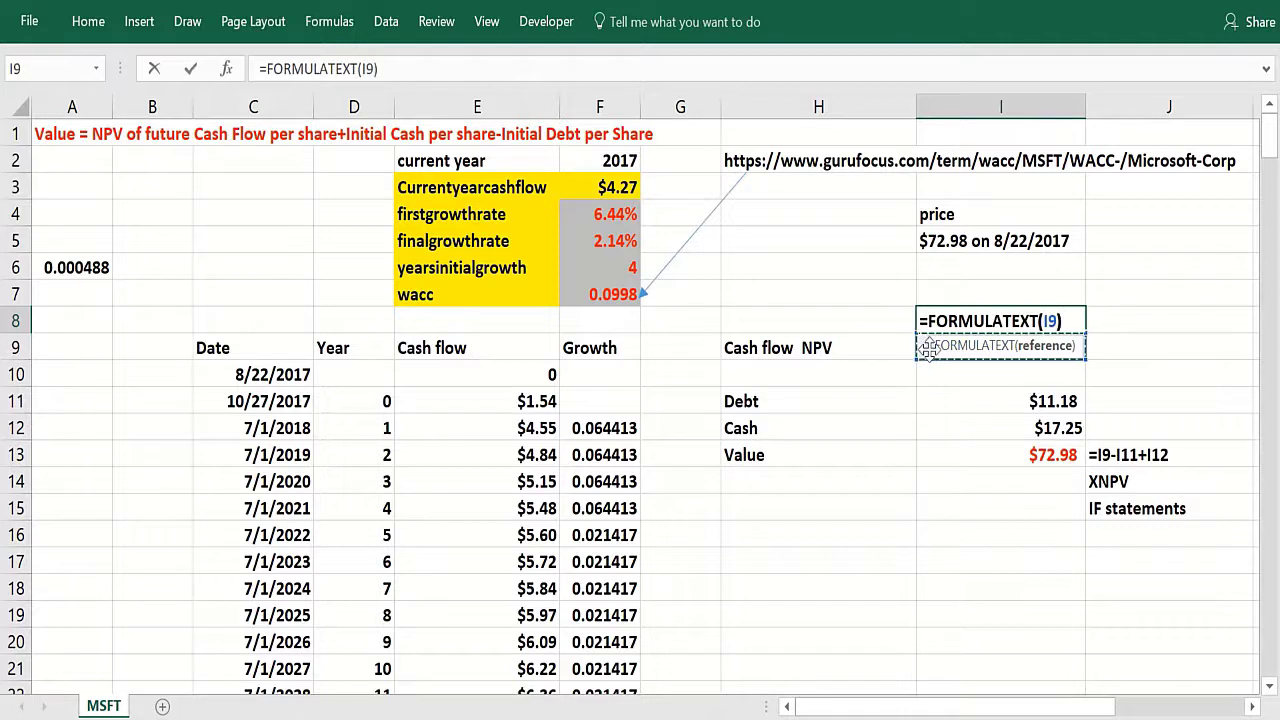
{"action": "key", "text": "Return"}
{"action": "left_click", "coordinate": [980, 320]}
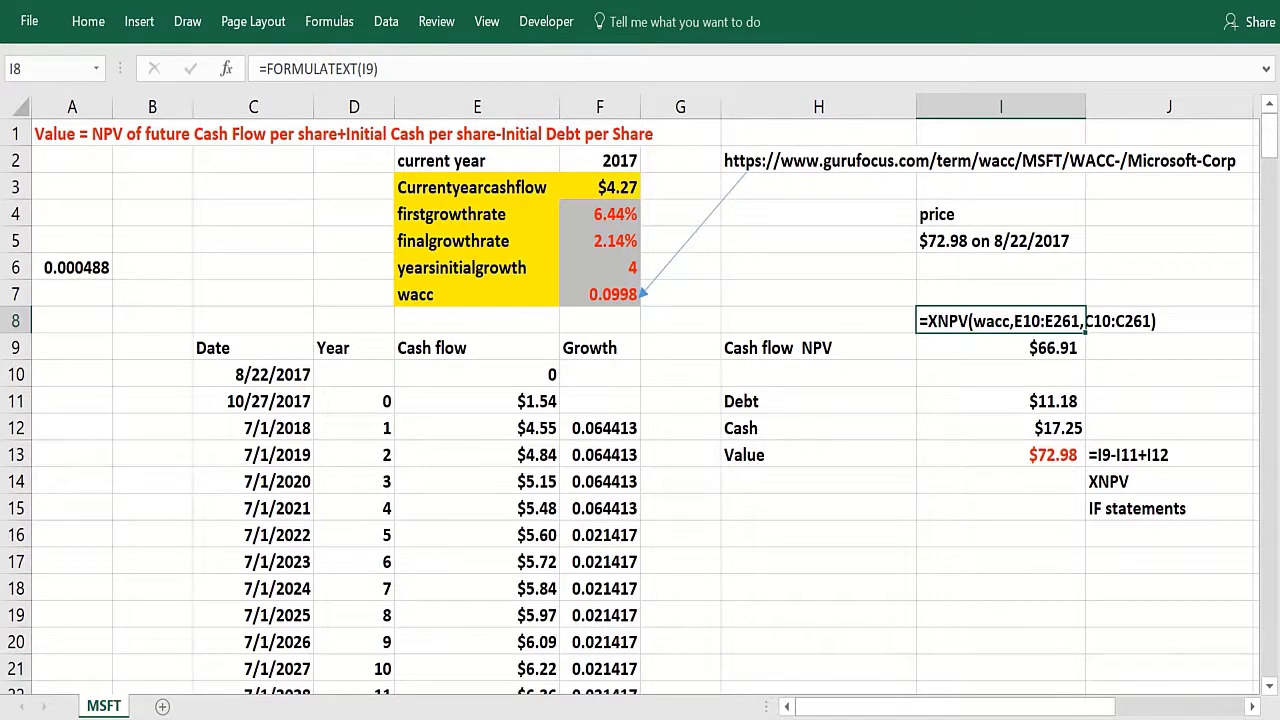
Inspect the cash flow NPV formula in I9 and the per-share debt and cash formulas in I11 and I12.
{"action": "left_click", "coordinate": [994, 346]}
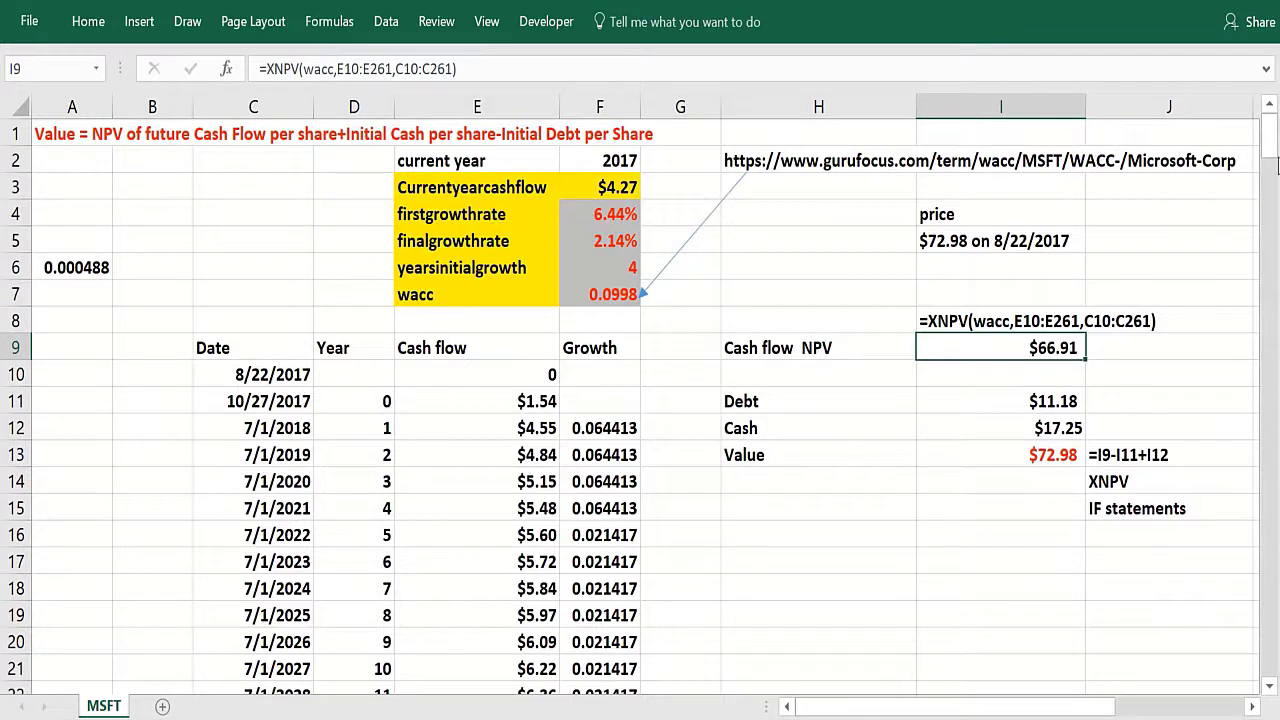
{"action": "left_click", "coordinate": [970, 392]}
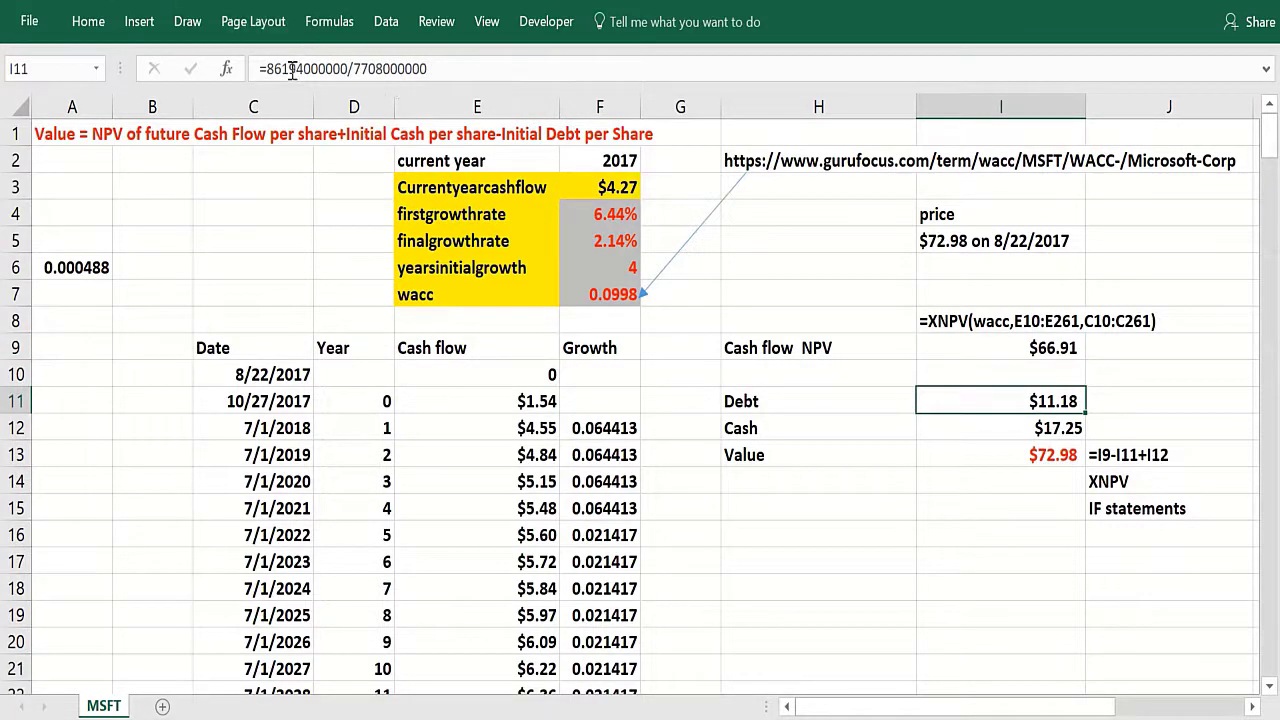
{"action": "left_click", "coordinate": [998, 432]}
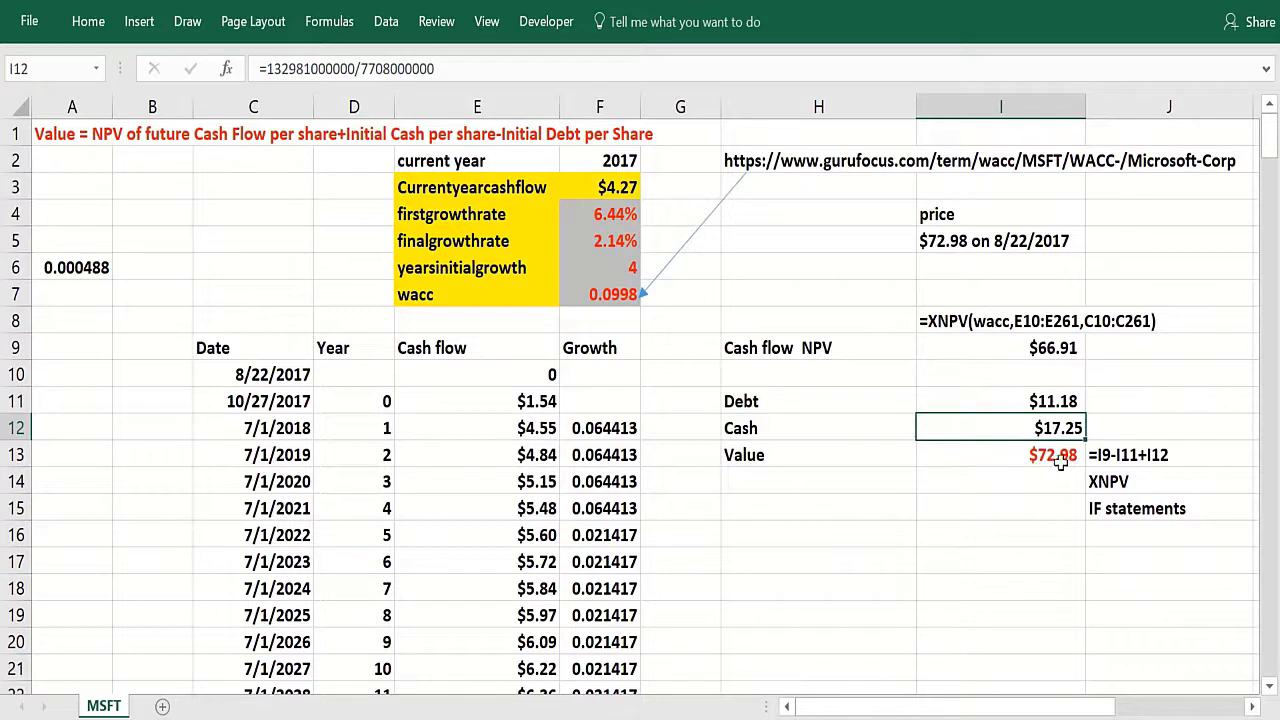
Trace the value per share formula in I13 through the cash flow NPV in I9, the cash in I12 and the formula text in J13.
{"action": "left_click", "coordinate": [1012, 452]}
{"action": "left_click", "coordinate": [988, 342]}
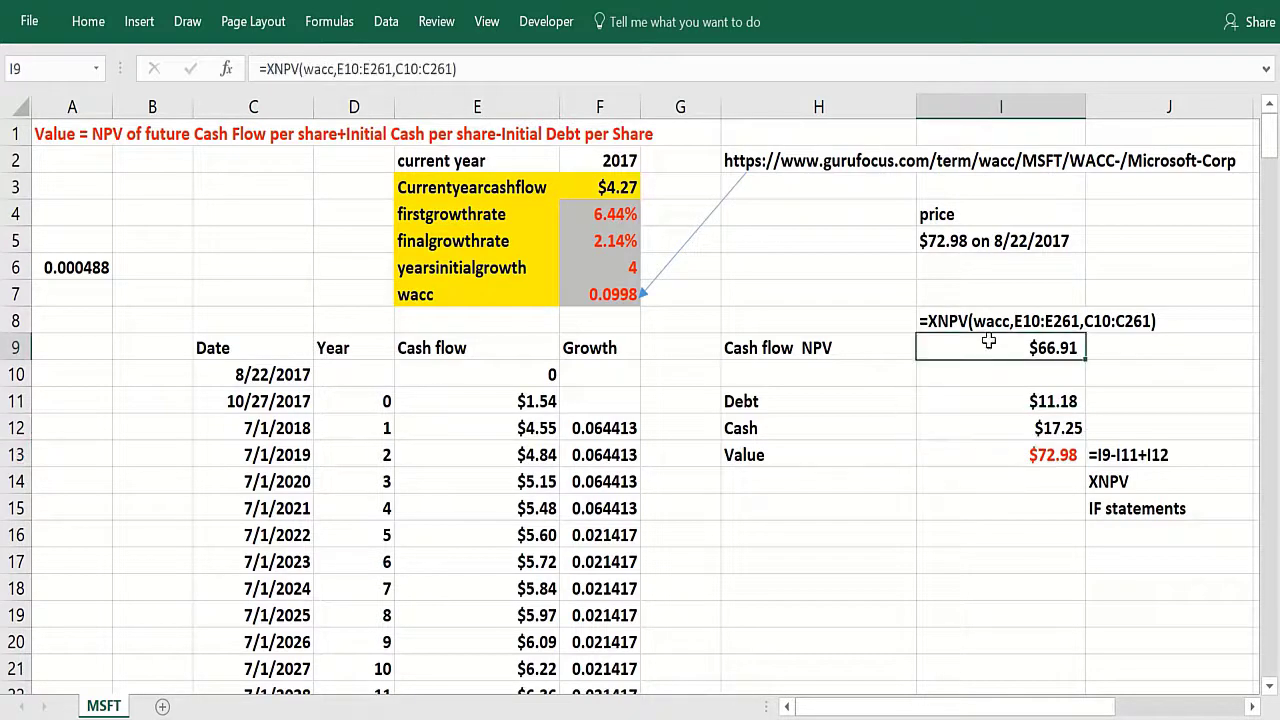
{"action": "left_click", "coordinate": [1003, 428]}
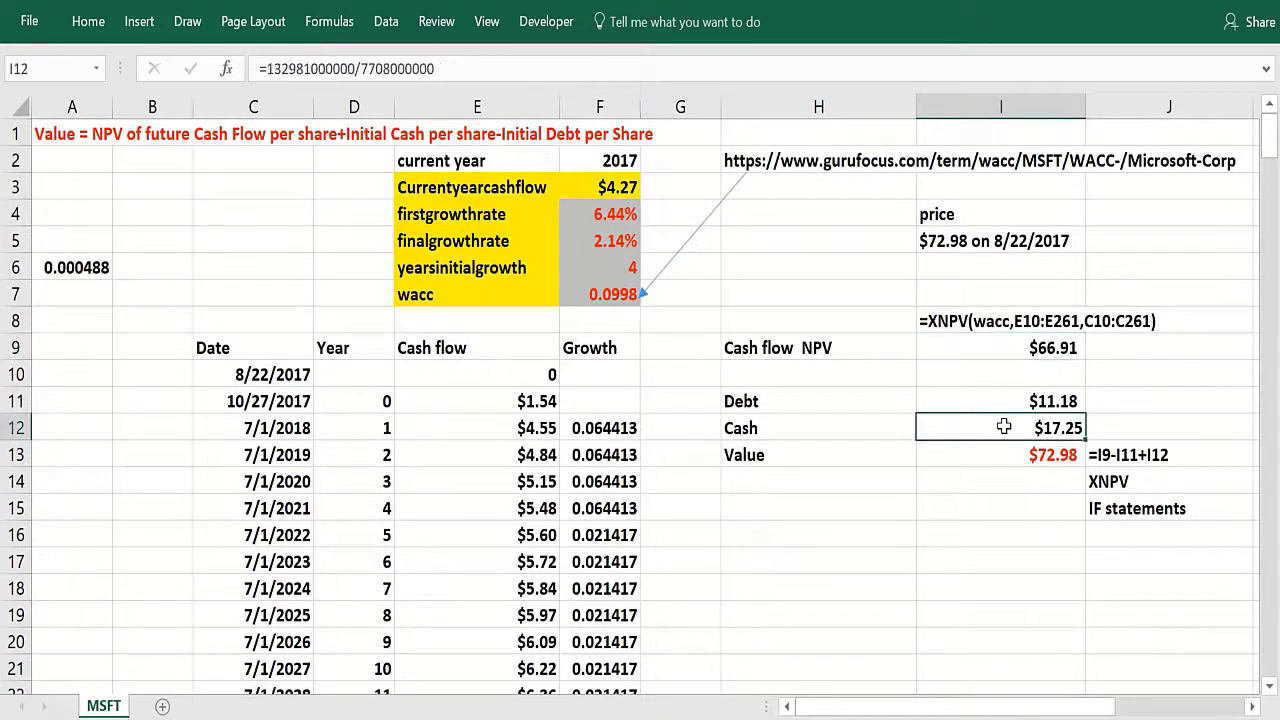
{"action": "left_click", "coordinate": [1097, 457]}
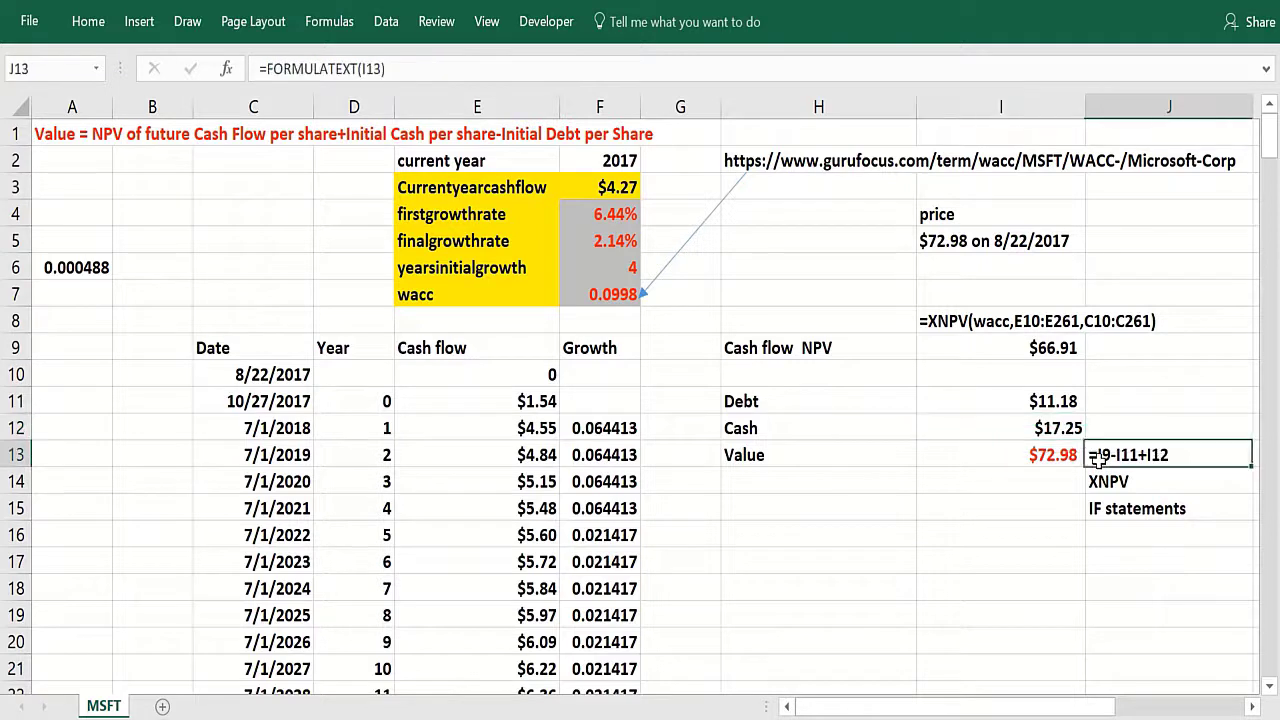
{"action": "left_click", "coordinate": [1038, 457]}
{"action": "left_click", "coordinate": [997, 508]}
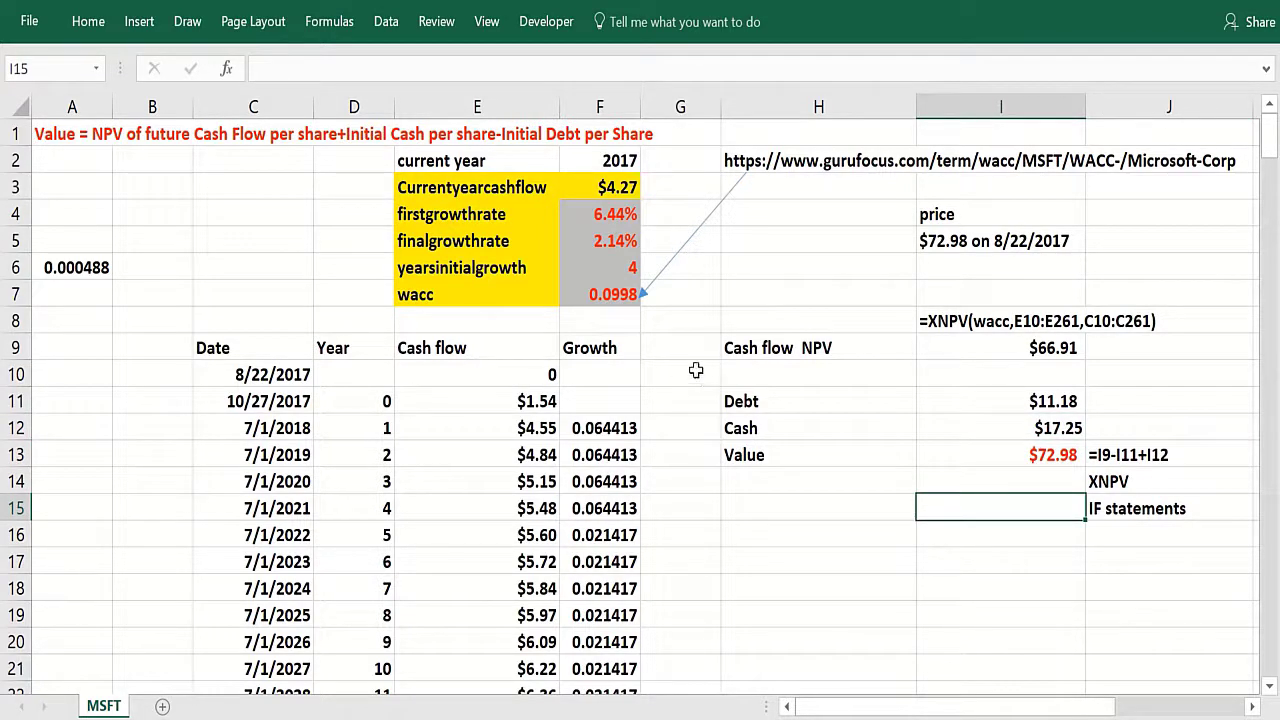
{"action": "left_click", "coordinate": [606, 218]}
{"action": "left_click", "coordinate": [946, 452]}
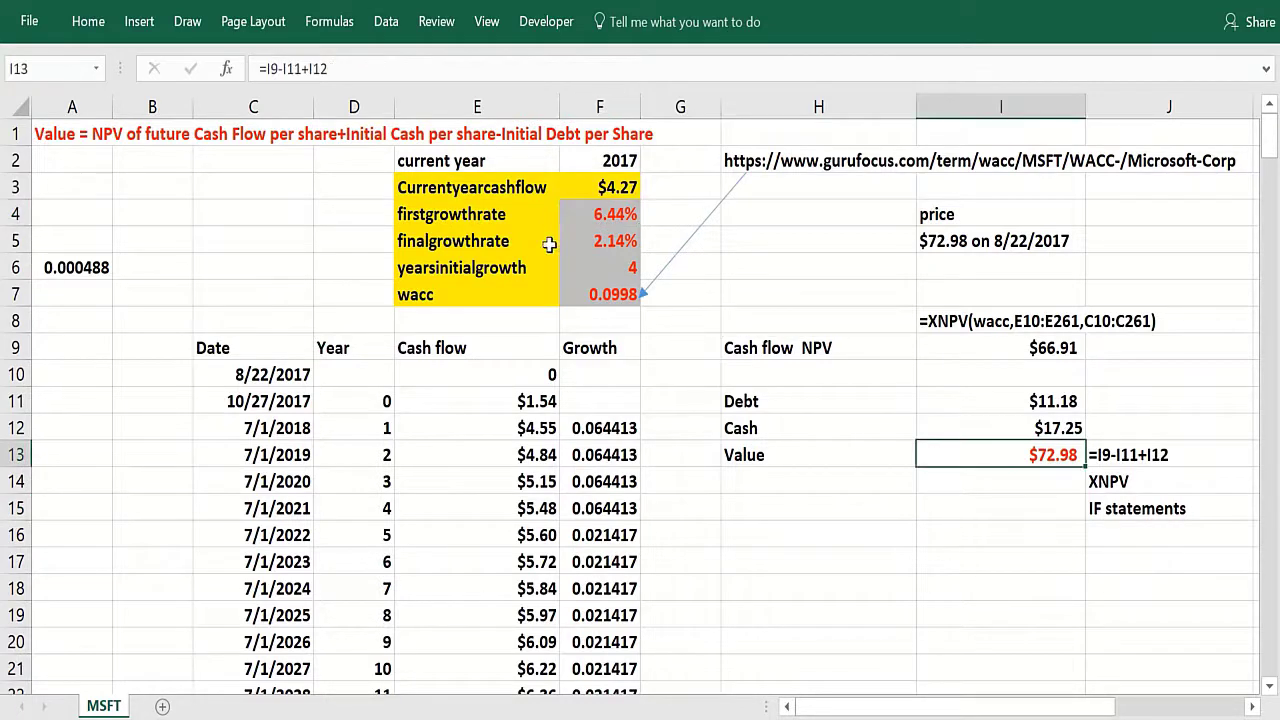
Fill the first growth rate, final growth rate and initial growth years cells F4:F6 with the standard orange color.
{"action": "left_click_drag", "start_coordinate": [573, 215], "coordinate": [583, 268]}
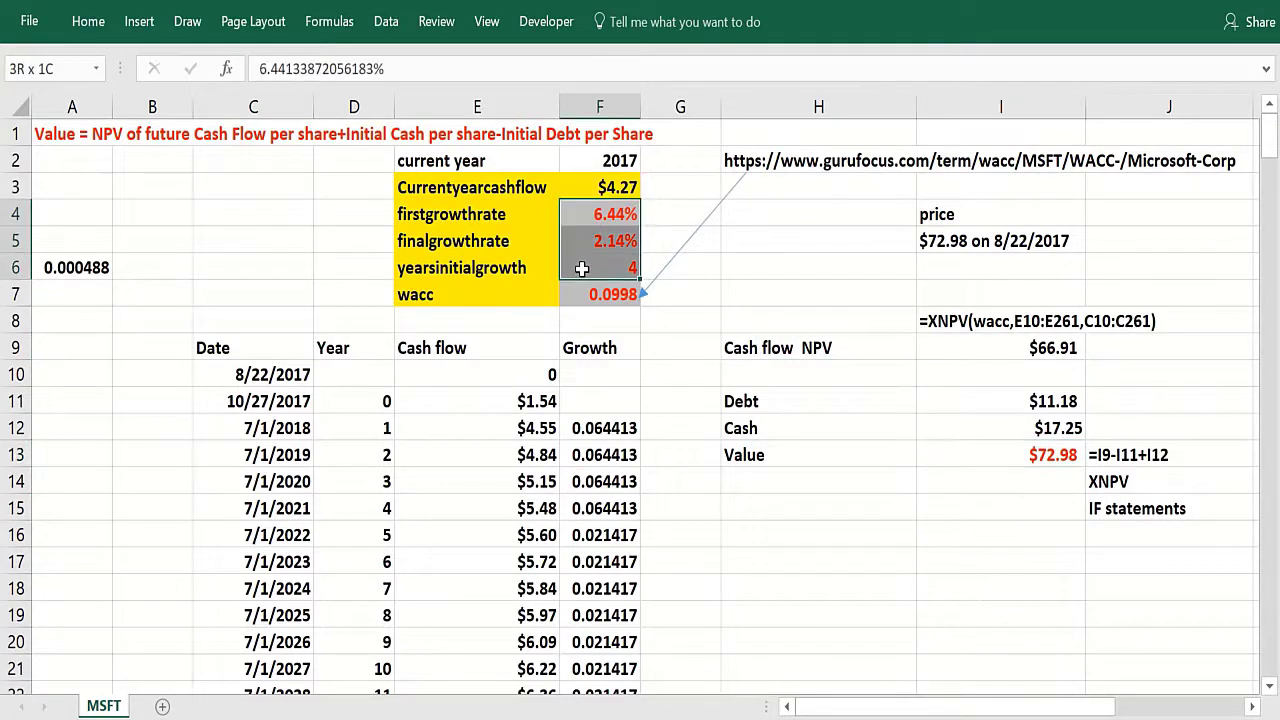
{"action": "left_click", "coordinate": [183, 4]}
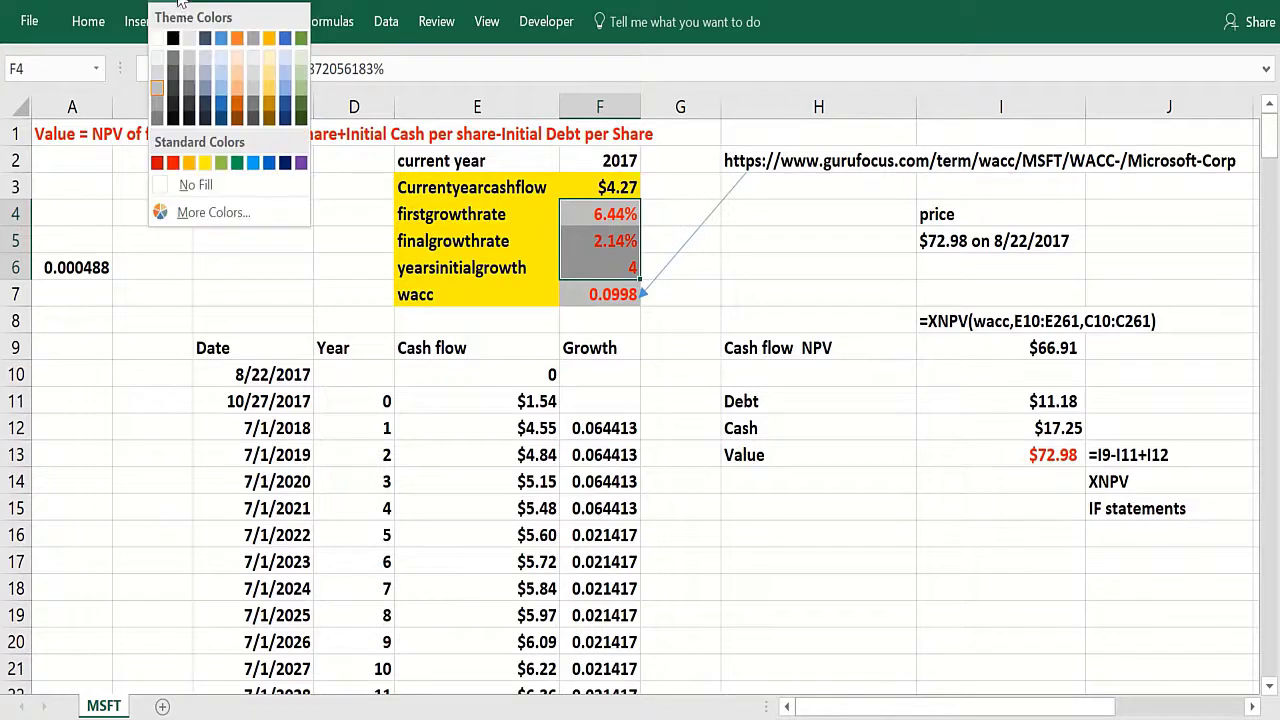
{"action": "left_click", "coordinate": [189, 163]}
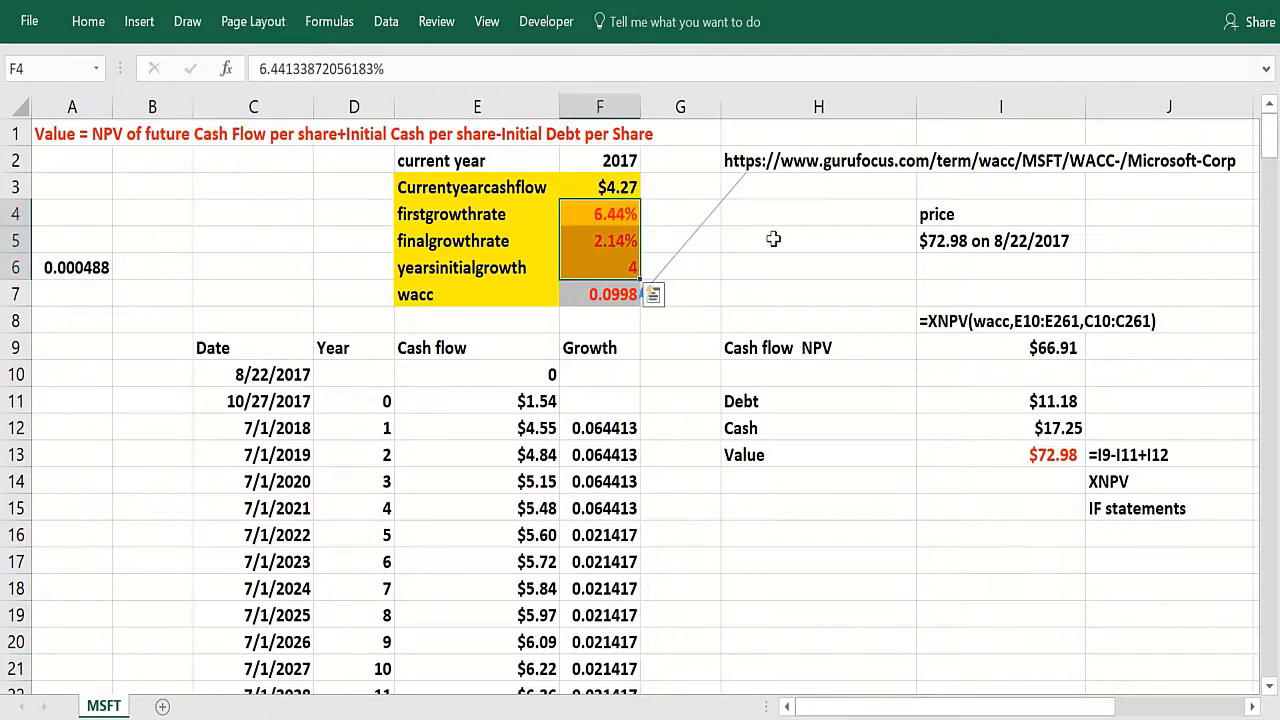
{"action": "left_click", "coordinate": [886, 213]}
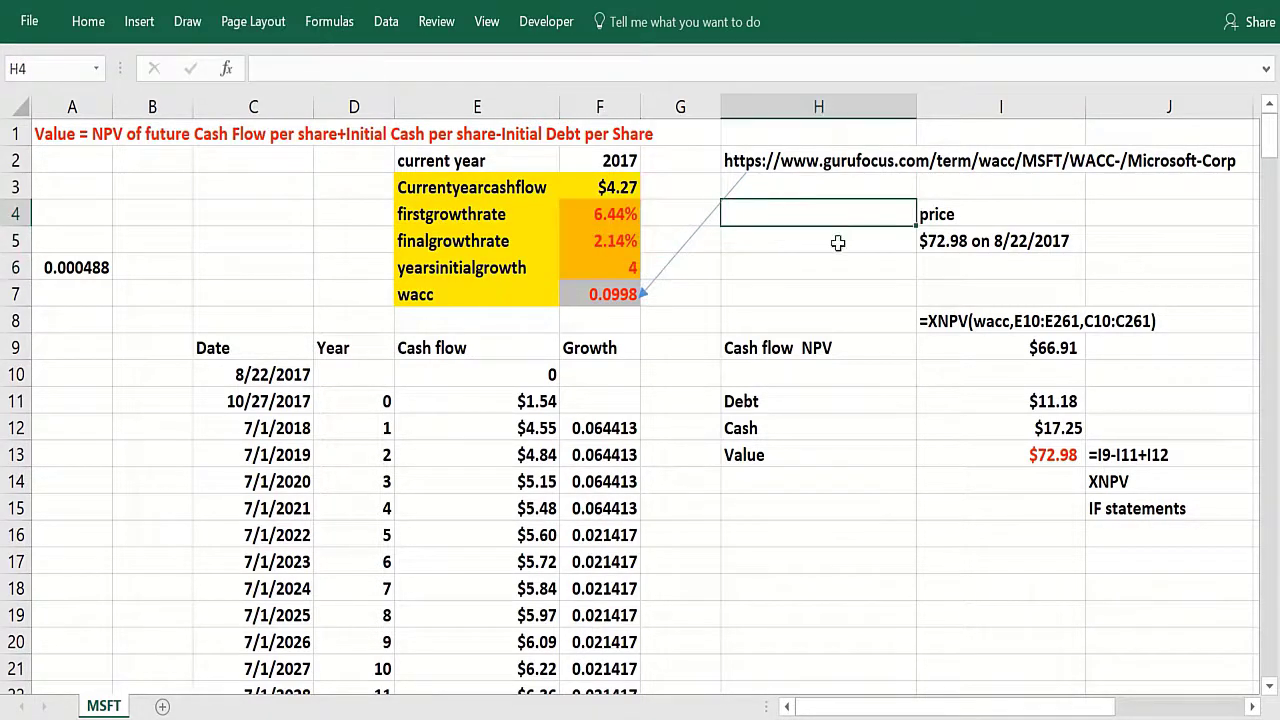
Compare the value per share in I13 with the market price in I5, and review the growth inputs in F4:F6 and the WACC in F7.
{"action": "left_click", "coordinate": [630, 298]}
{"action": "left_click", "coordinate": [1043, 453]}
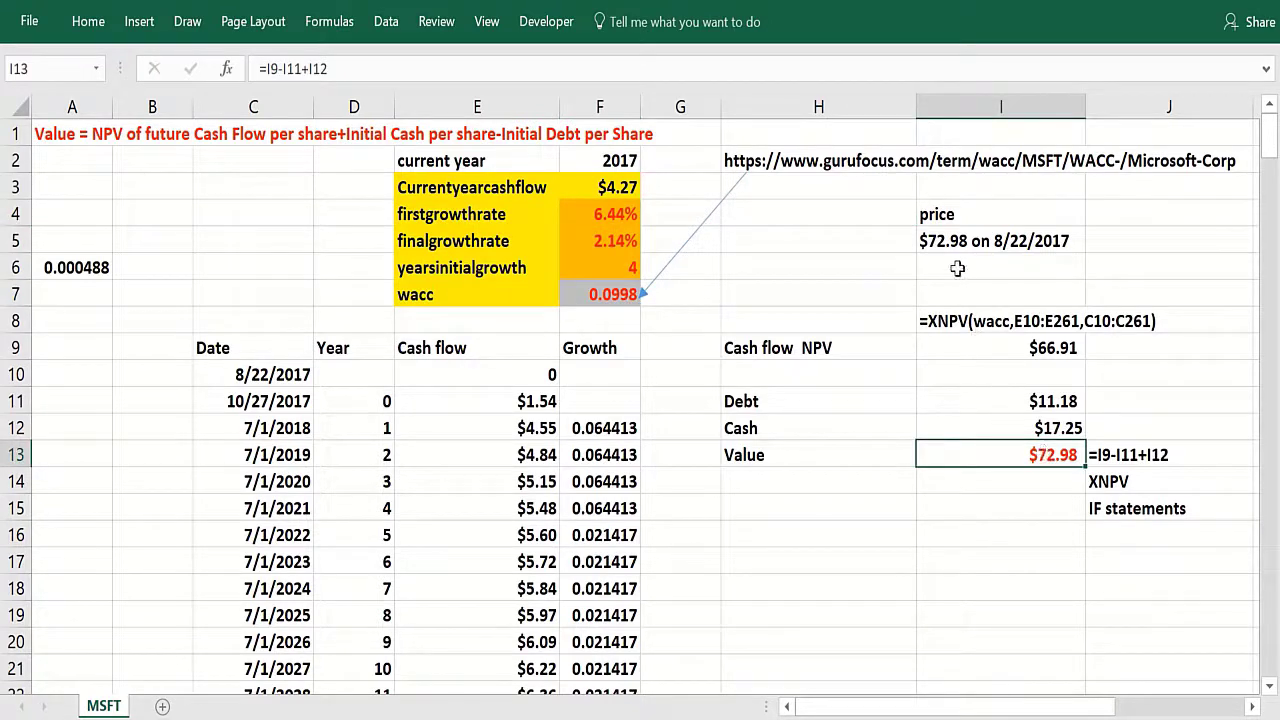
{"action": "left_click", "coordinate": [943, 241]}
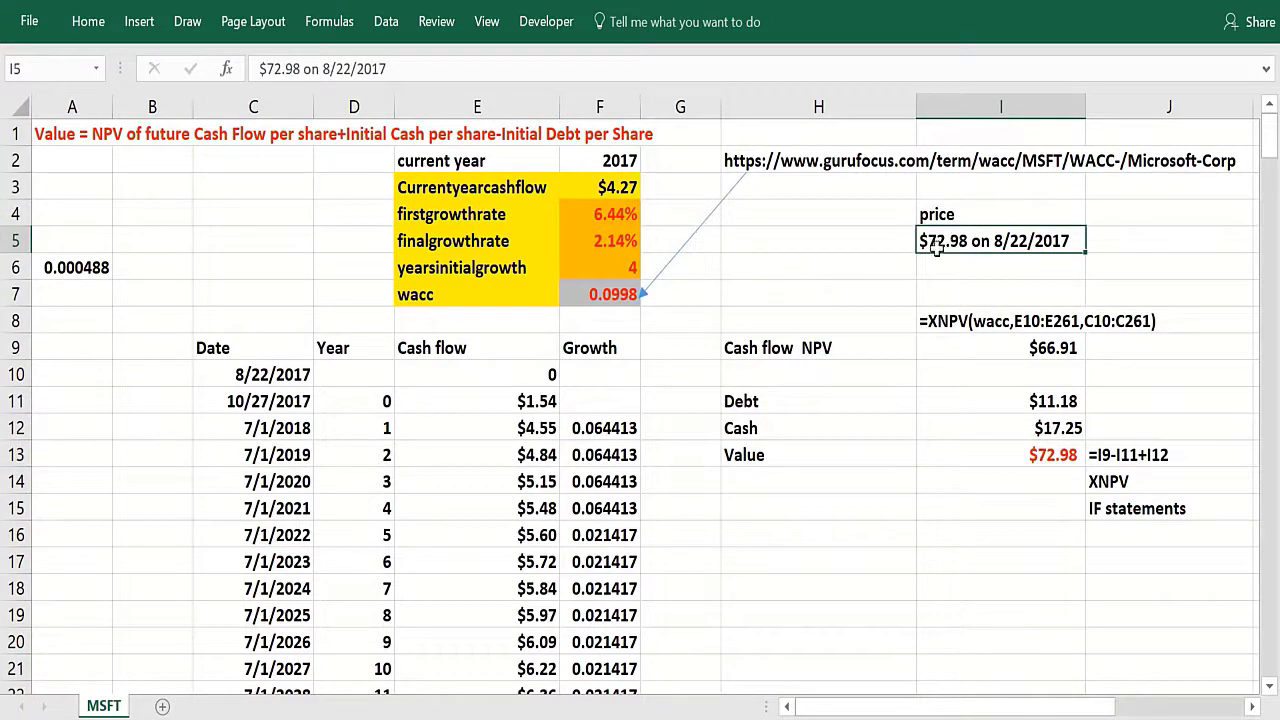
{"action": "left_click", "coordinate": [597, 214]}
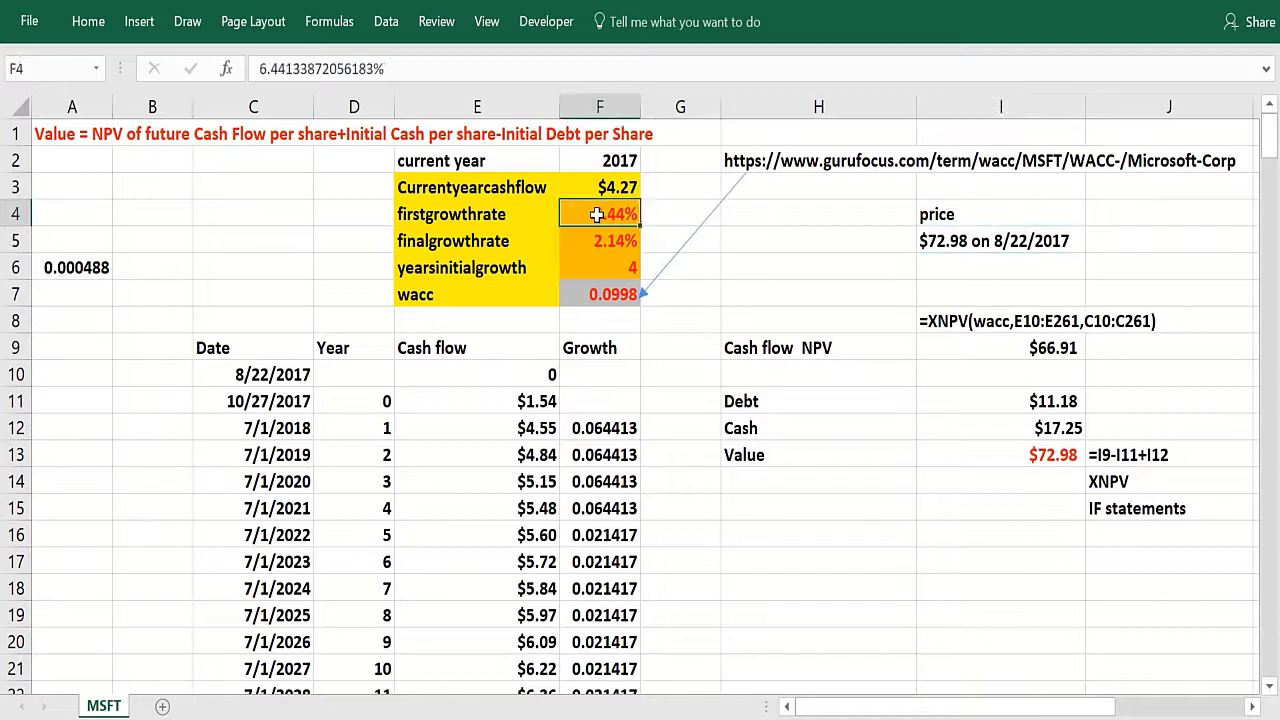
{"action": "left_click", "coordinate": [586, 267]}
{"action": "left_click", "coordinate": [590, 230]}
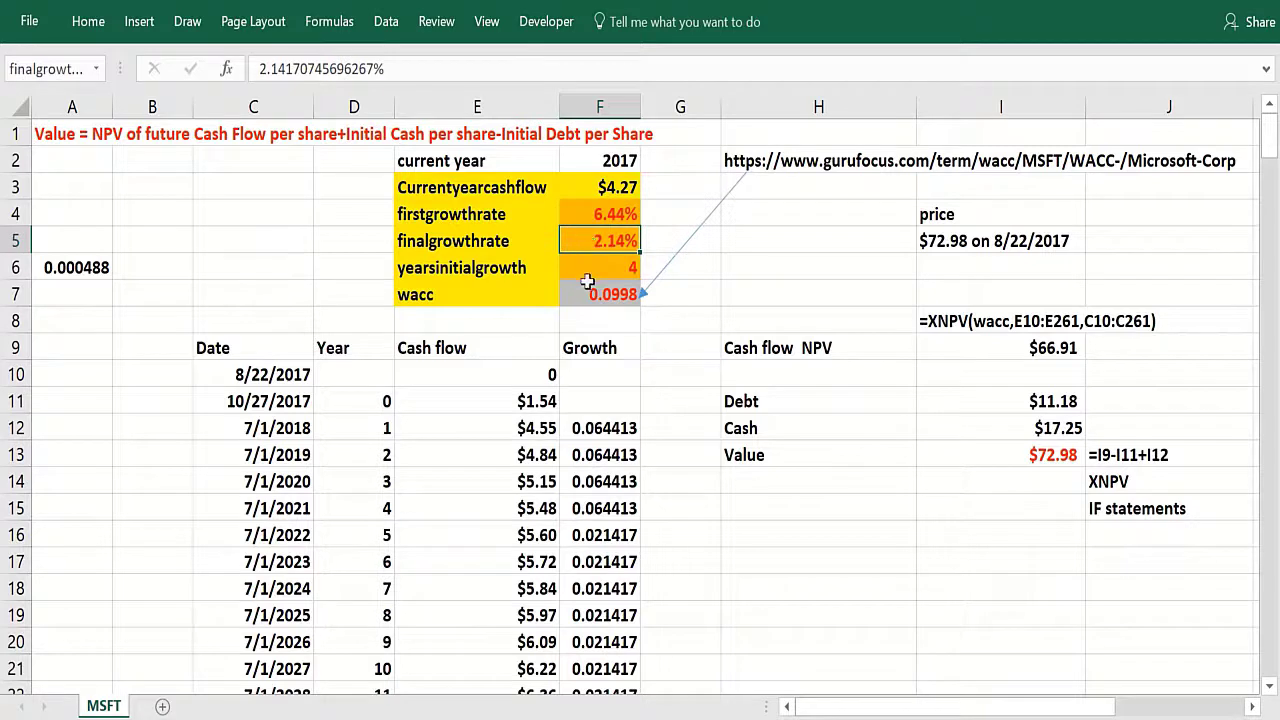
{"action": "left_click", "coordinate": [588, 288]}
{"action": "left_click", "coordinate": [597, 216]}
{"action": "left_click", "coordinate": [588, 267]}
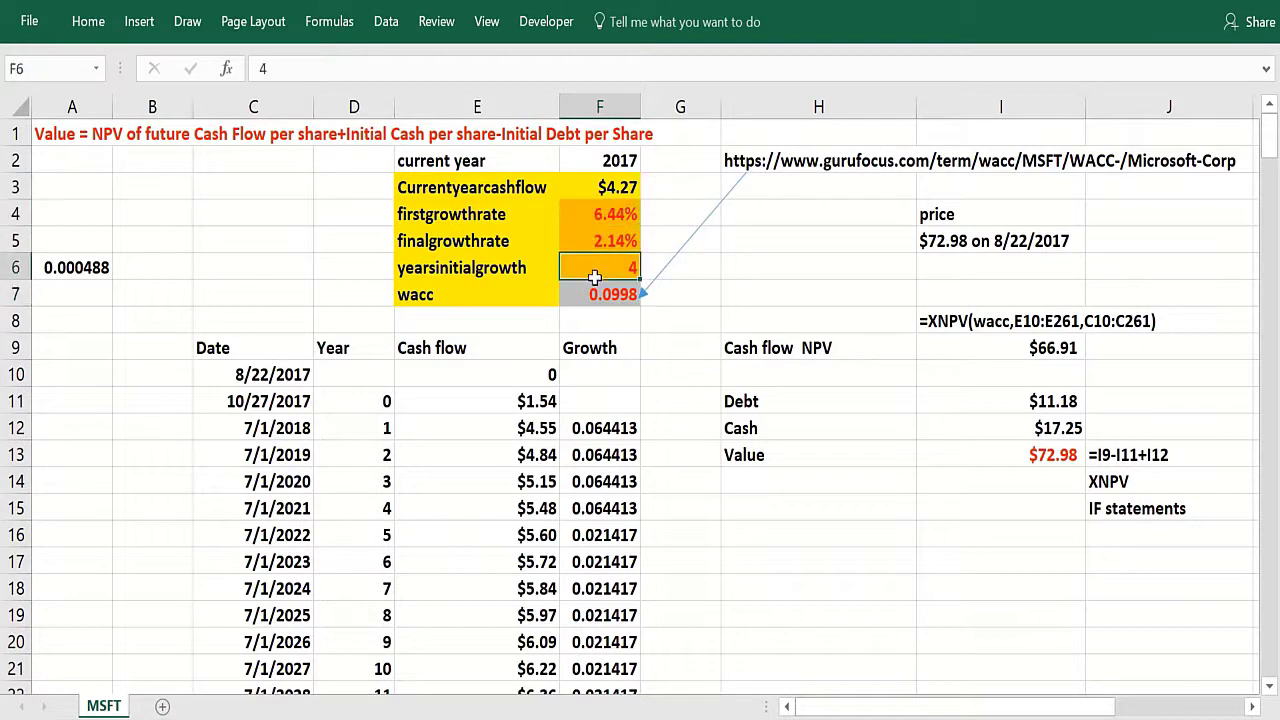
{"action": "left_click", "coordinate": [588, 294]}
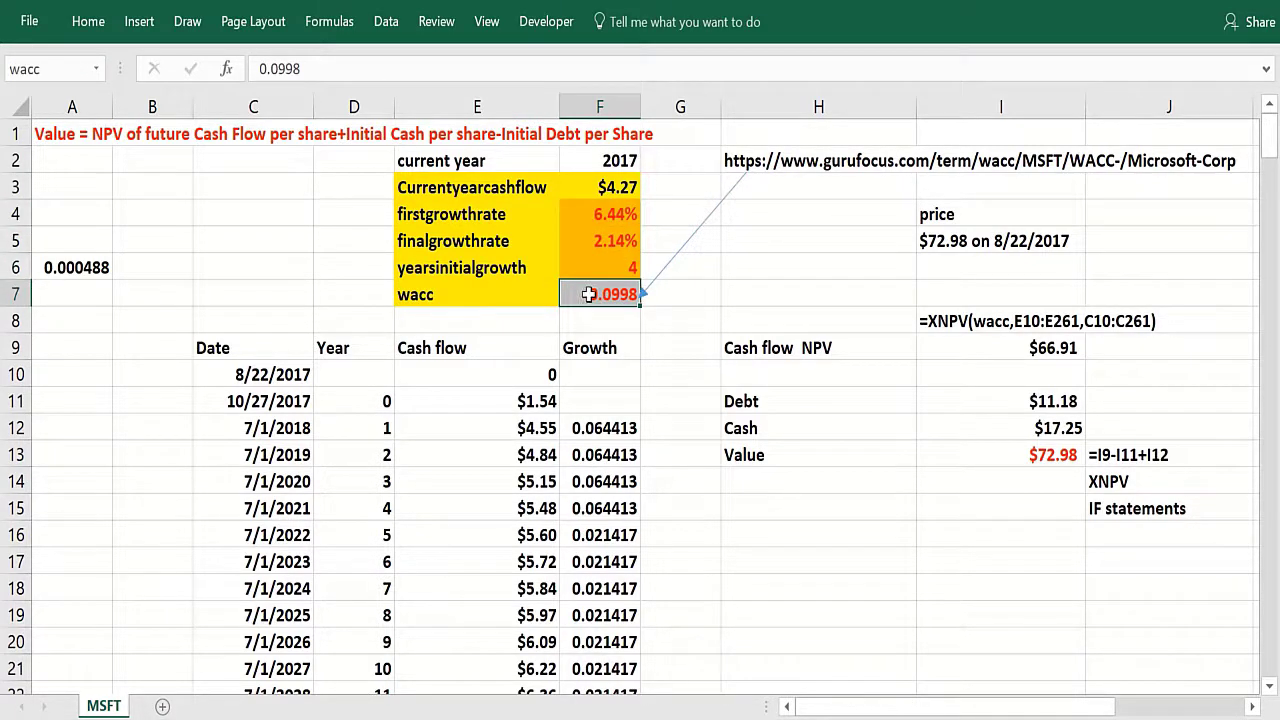
{"action": "left_click", "coordinate": [961, 457]}
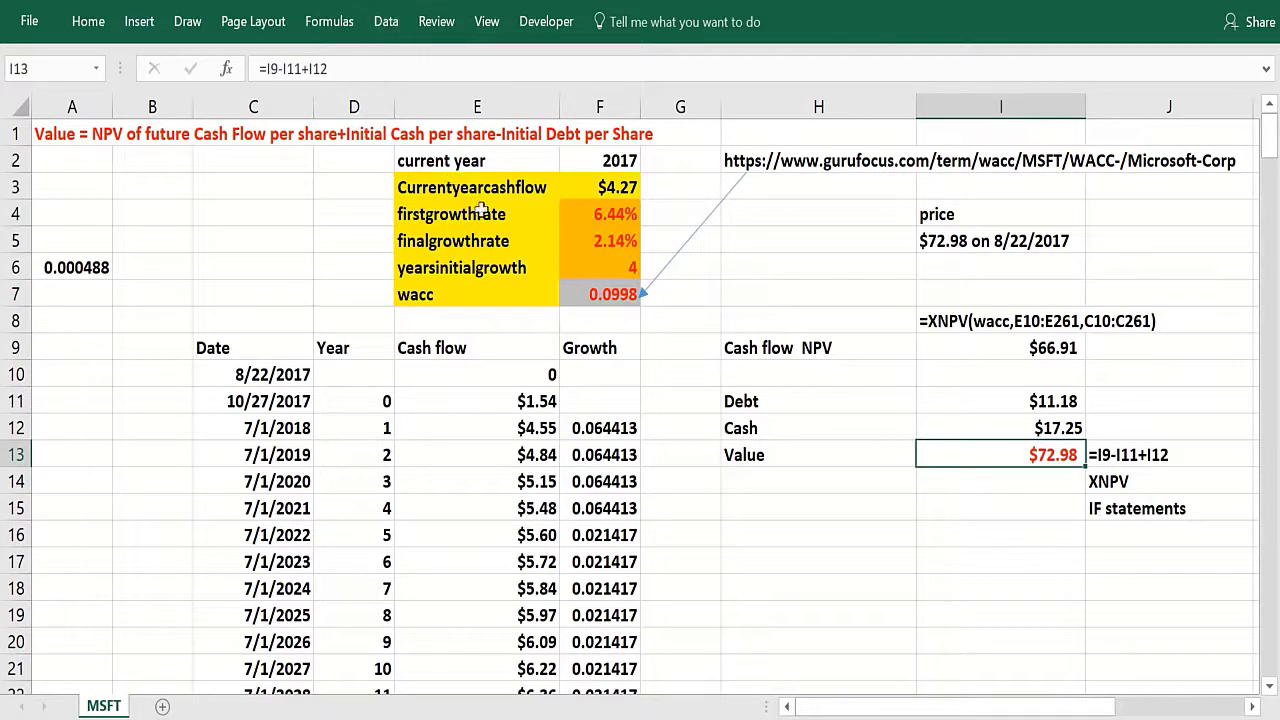
Set the first growth rate in F4 to 8% and the years of initial growth in F6 to 3.
{"action": "left_click", "coordinate": [586, 218]}
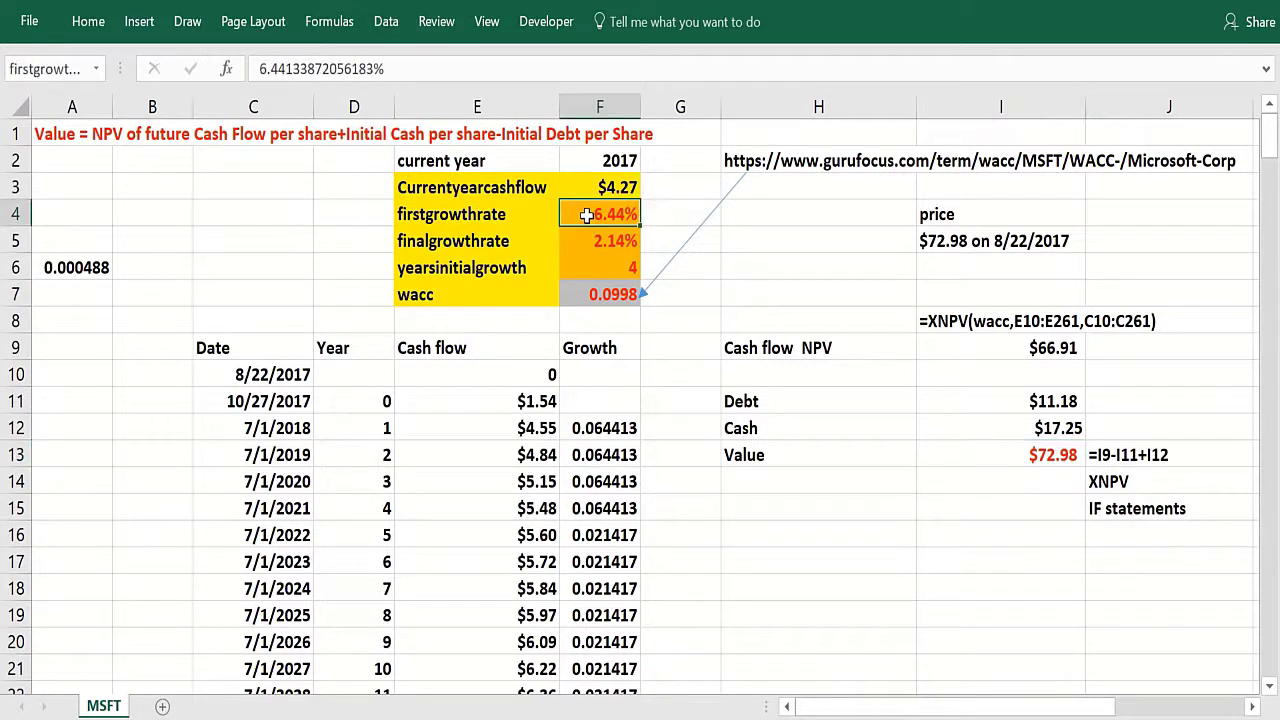
{"action": "double_click", "coordinate": [586, 214]}
{"action": "type", "text": ".08"}
{"action": "key", "text": "Return"}
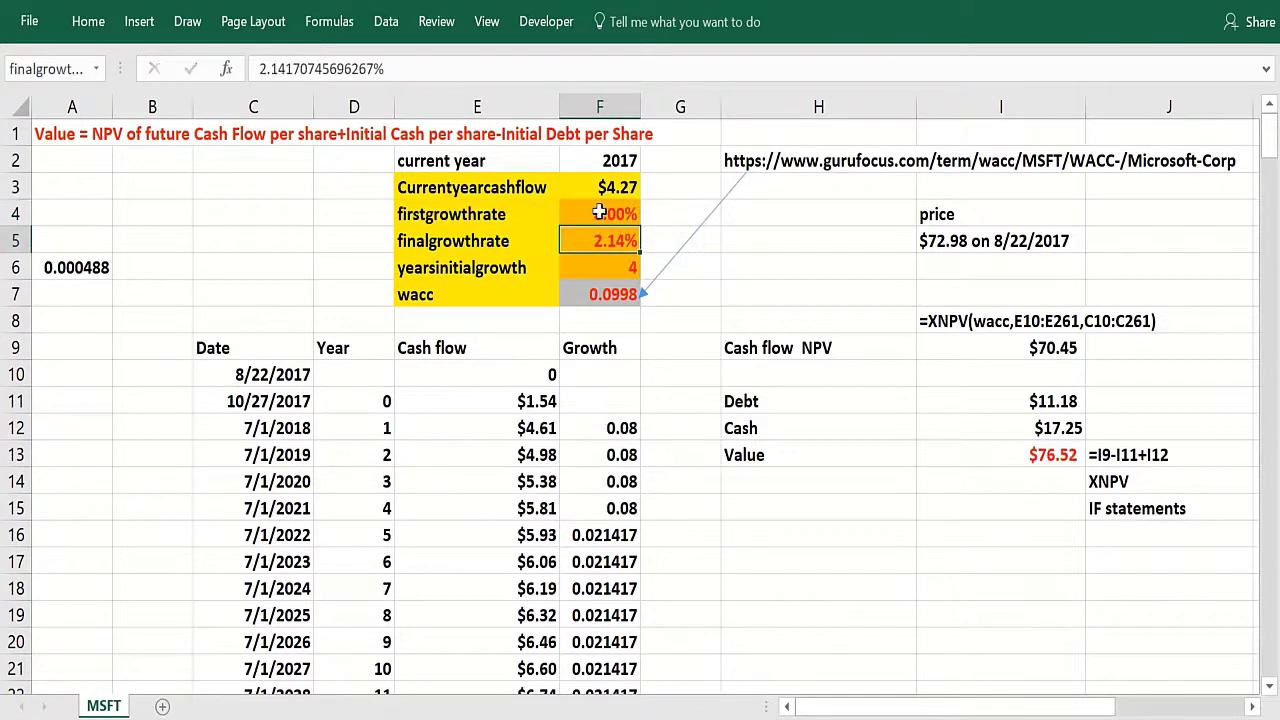
{"action": "left_click", "coordinate": [588, 266]}
{"action": "type", "text": "3"}
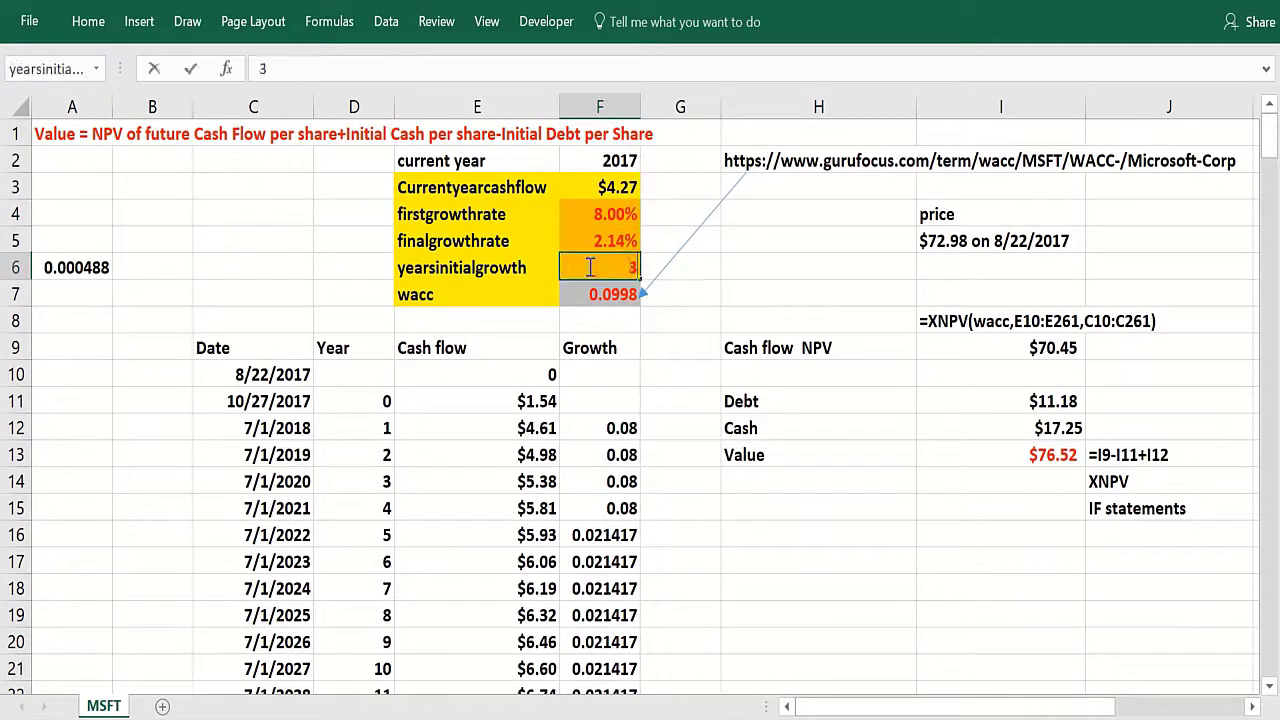
{"action": "key", "text": "Return"}
Set the final growth rate in F5 to 1% and check the value per share in I13.
{"action": "left_click", "coordinate": [594, 240]}
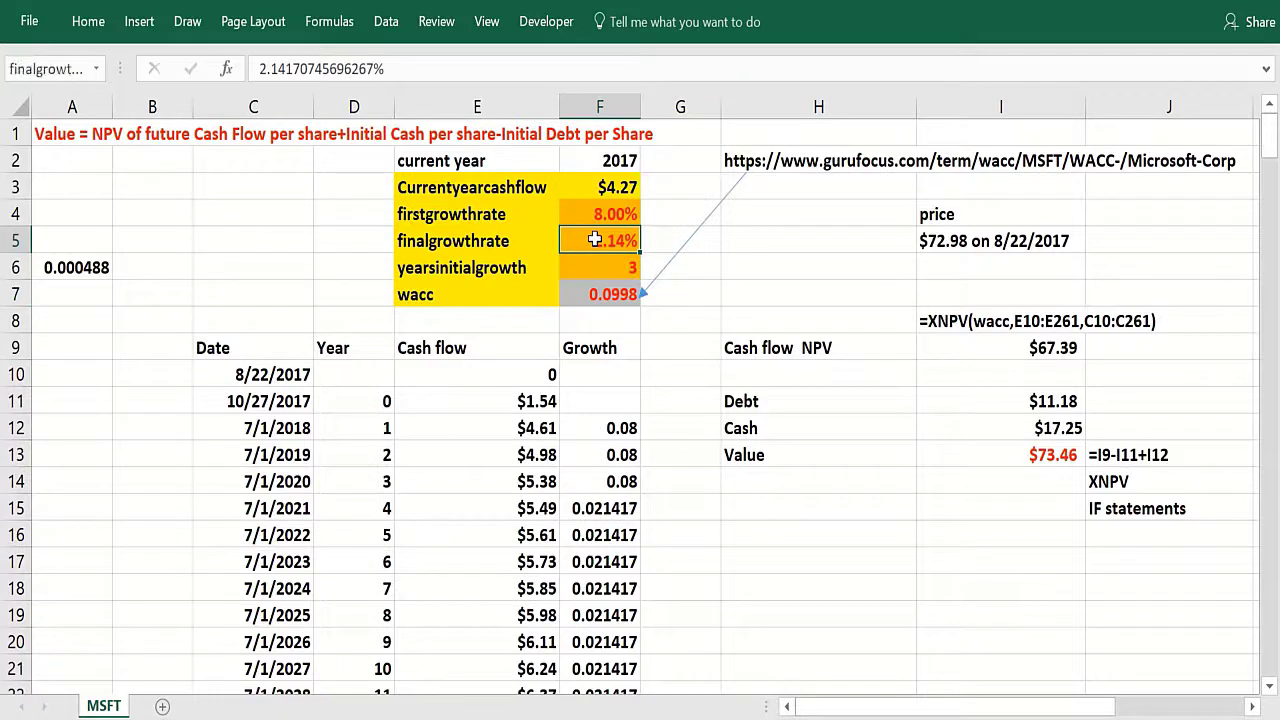
{"action": "type", "text": ".01"}
{"action": "key", "text": "Return"}
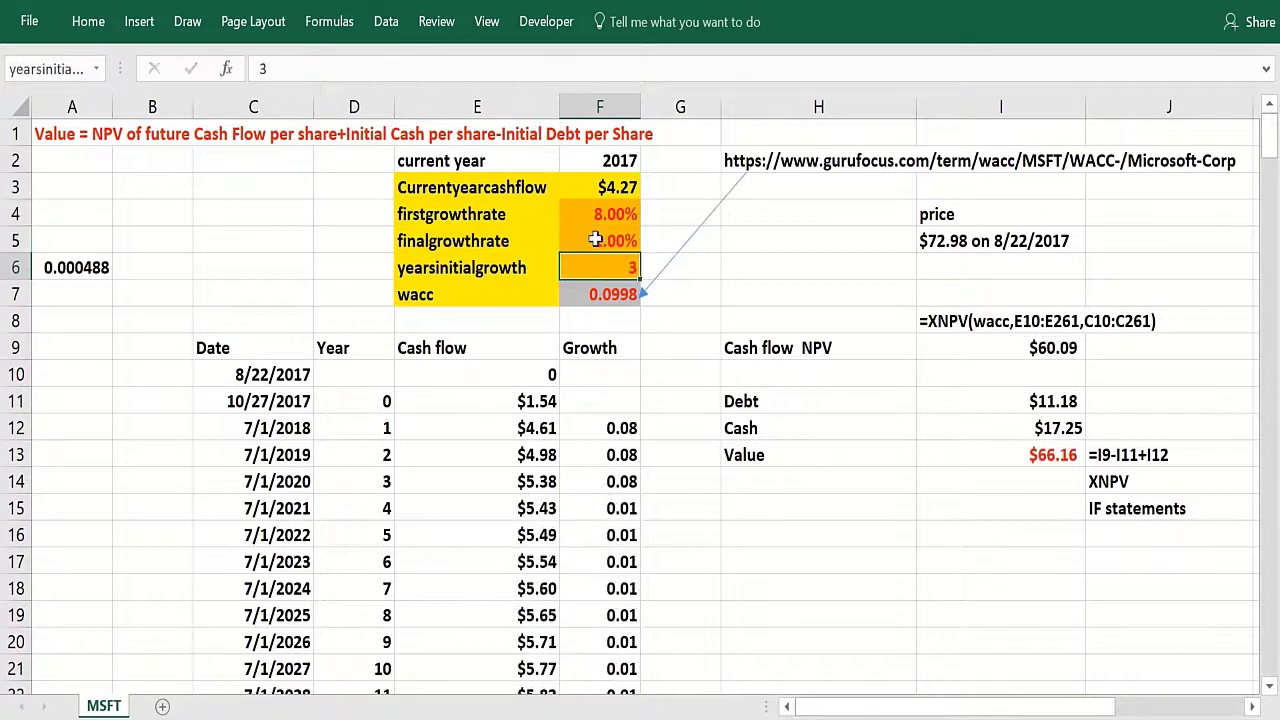
{"action": "left_click", "coordinate": [945, 450]}
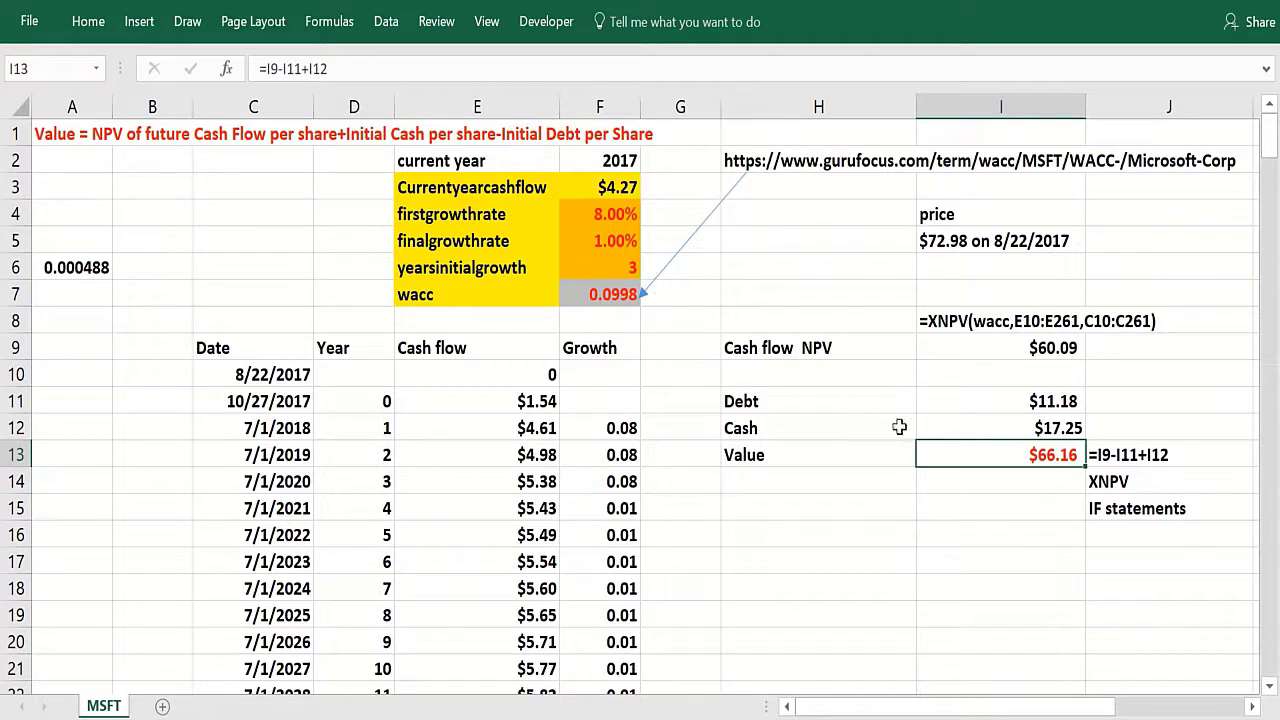
Raise the years of initial growth in F6 to 4 and again to 5, checking the value per share in I13.
{"action": "left_click", "coordinate": [627, 262]}
{"action": "type", "text": "4"}
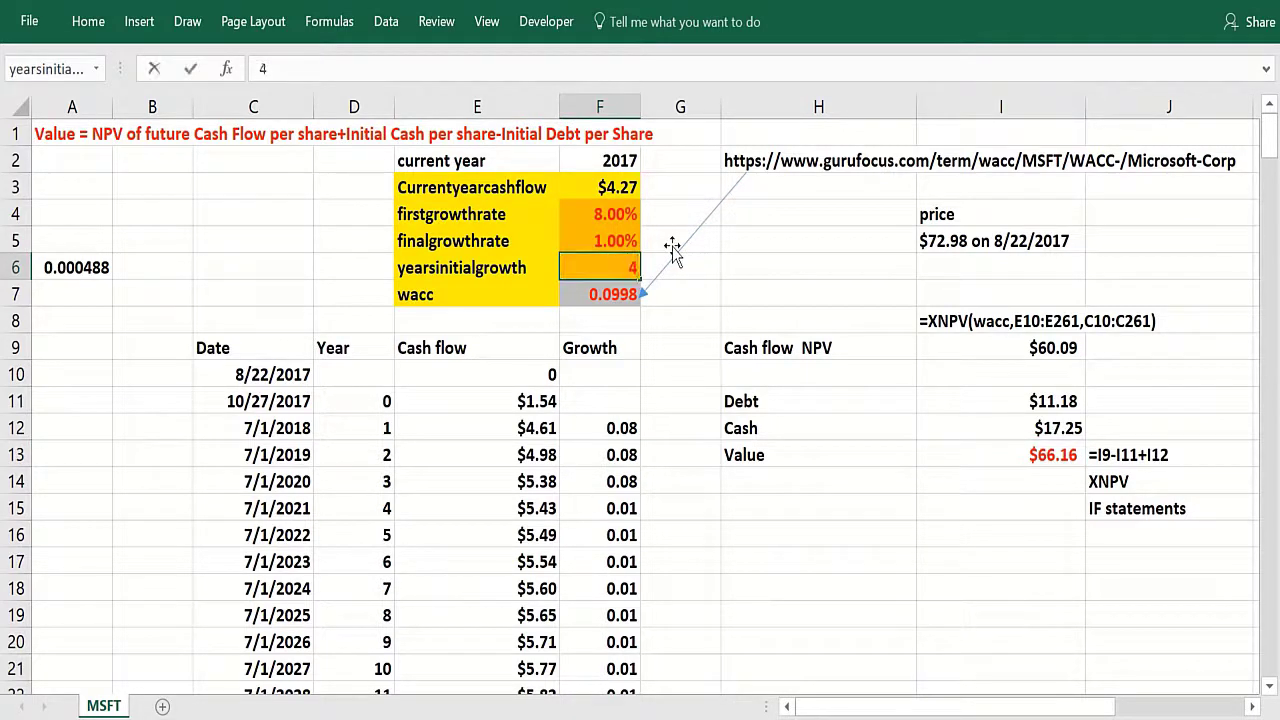
{"action": "key", "text": "Return"}
{"action": "left_click", "coordinate": [623, 266]}
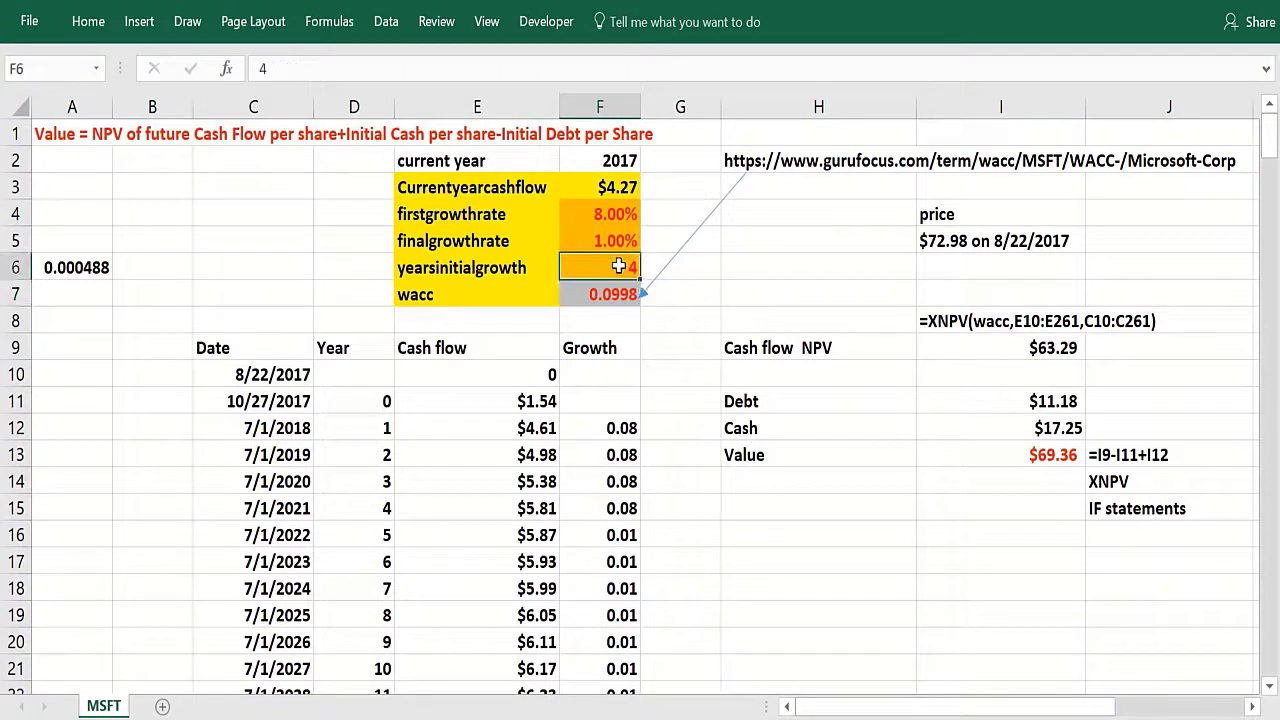
{"action": "type", "text": "5"}
{"action": "key", "text": "Return"}
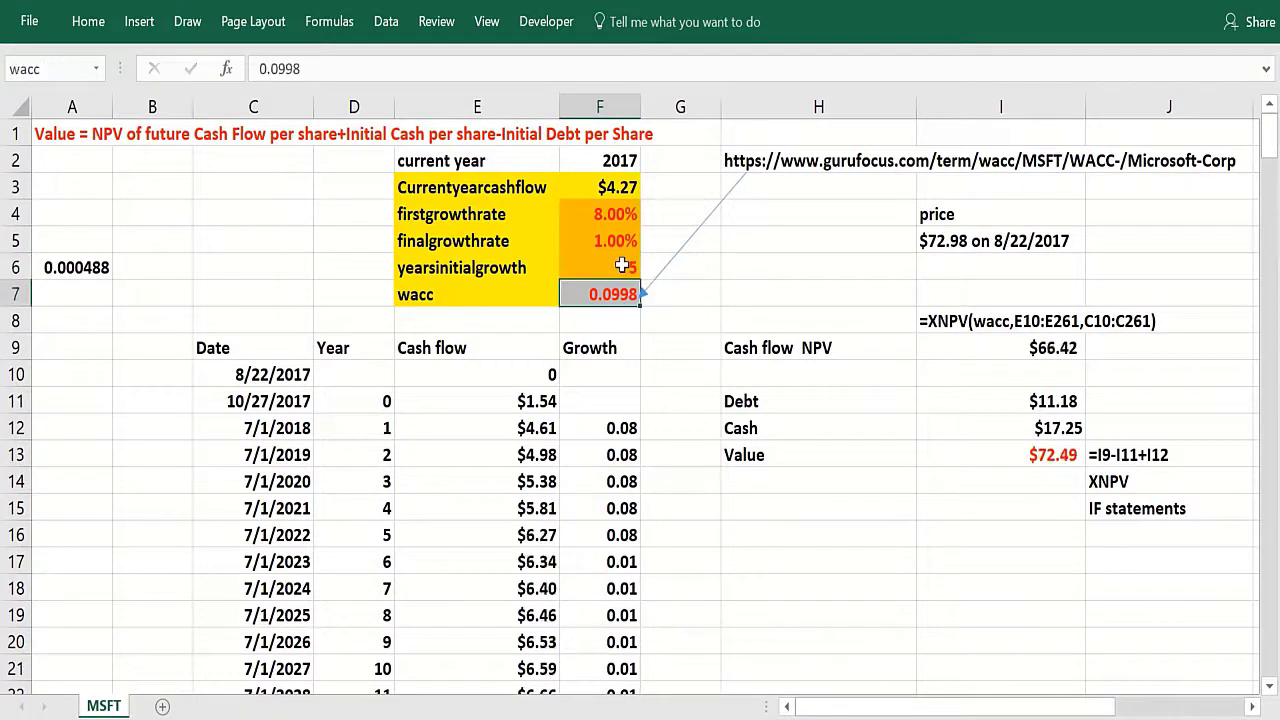
{"action": "left_click", "coordinate": [1080, 448]}
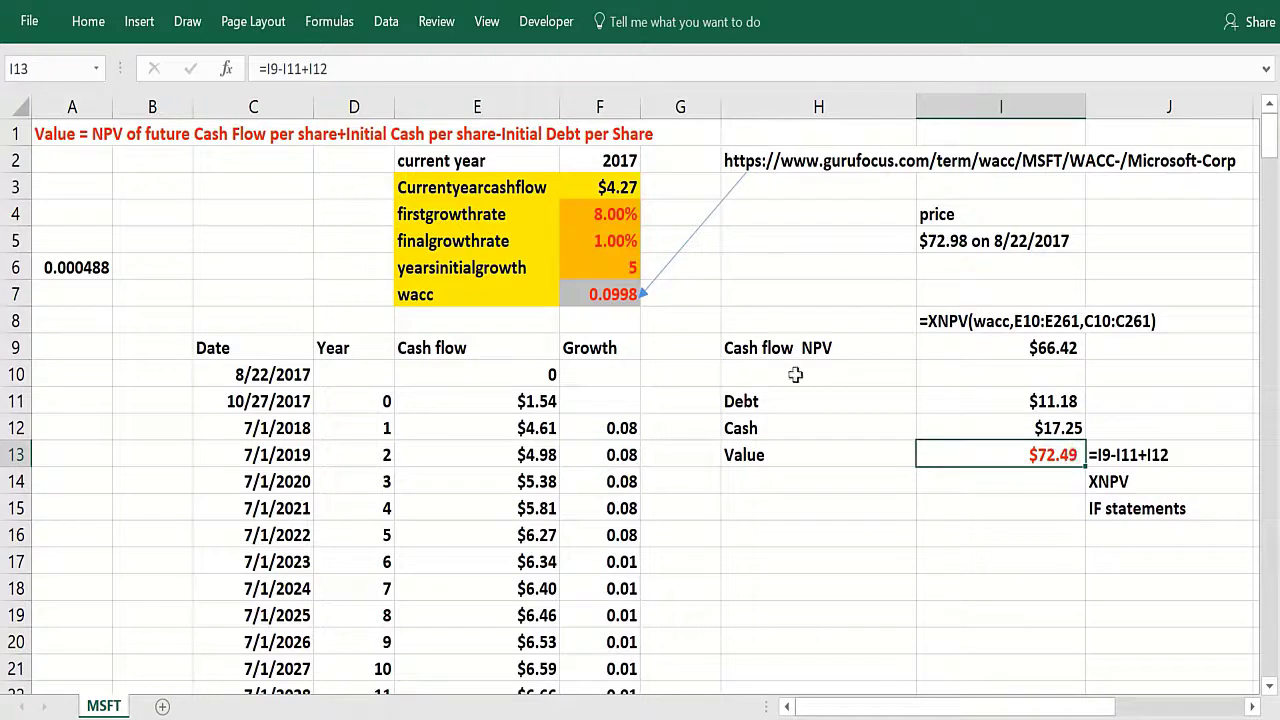
Run Solver with its existing setup, bringing I13 to 72.98 by changing F4:F6 with yearsinitialgrowth as an integer, and keep the solution.
{"action": "left_click_drag", "start_coordinate": [614, 213], "coordinate": [623, 262]}
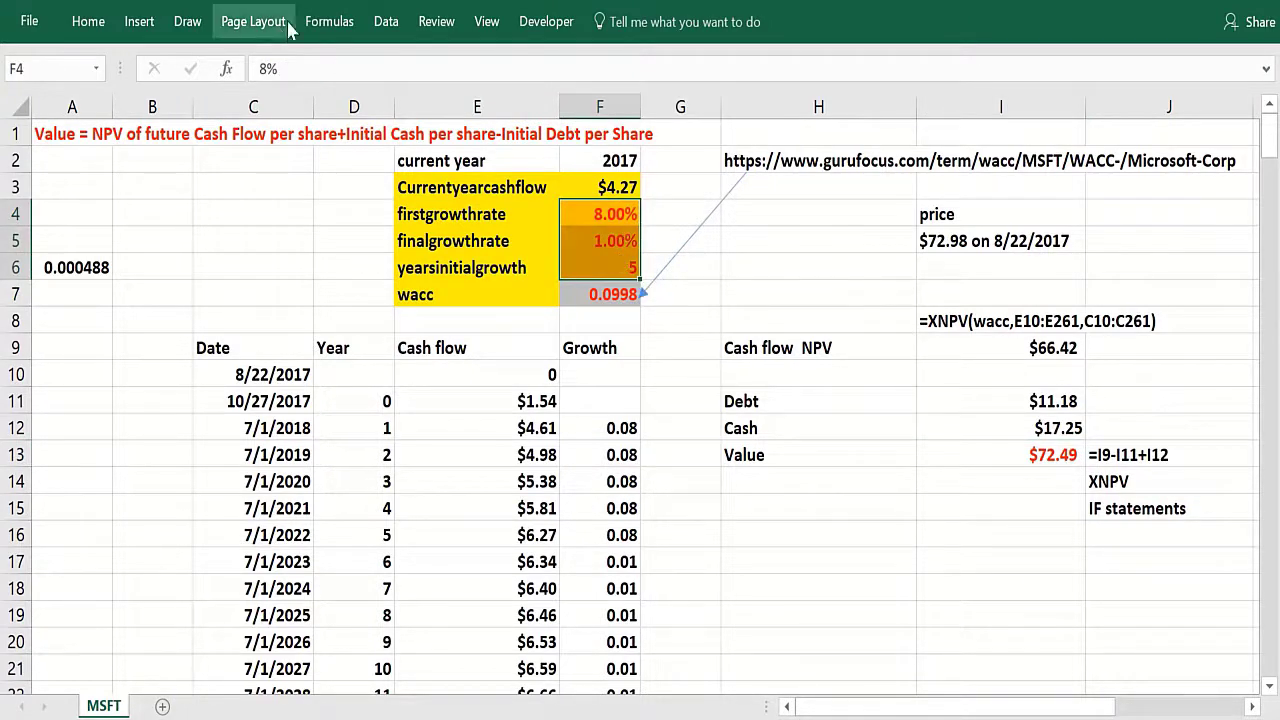
{"action": "left_click", "coordinate": [395, 25]}
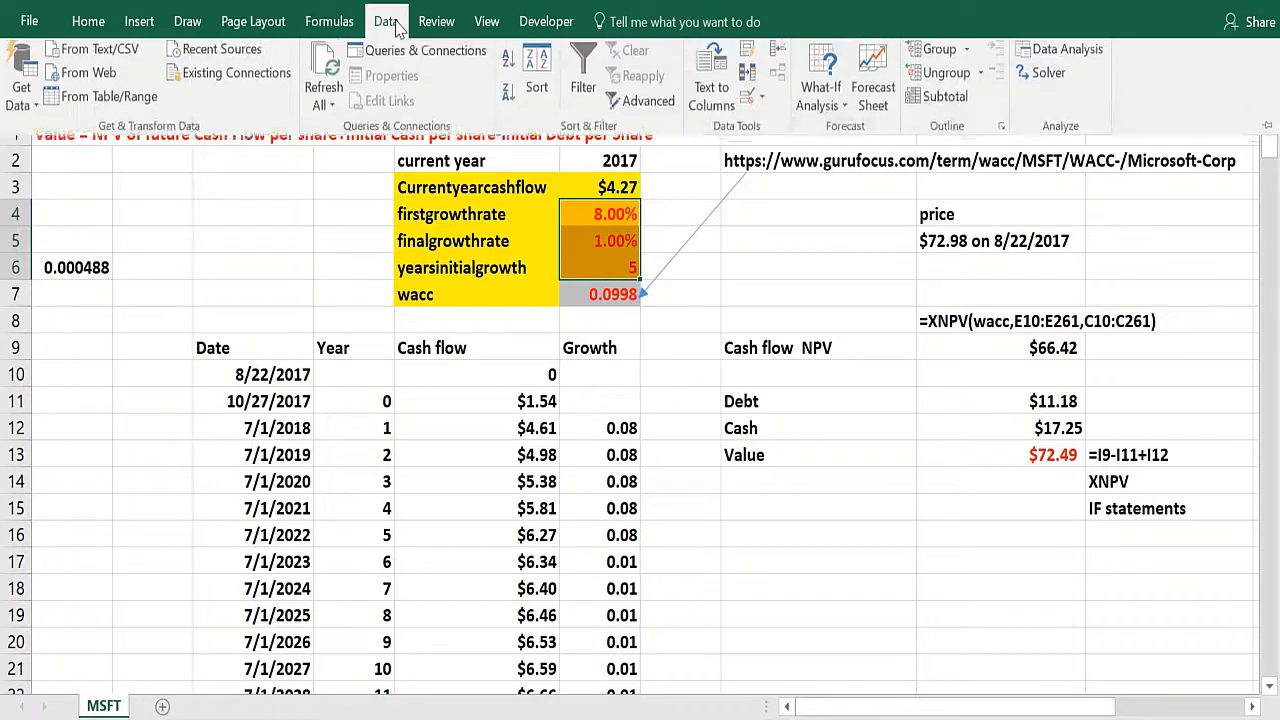
{"action": "left_click", "coordinate": [1050, 78]}
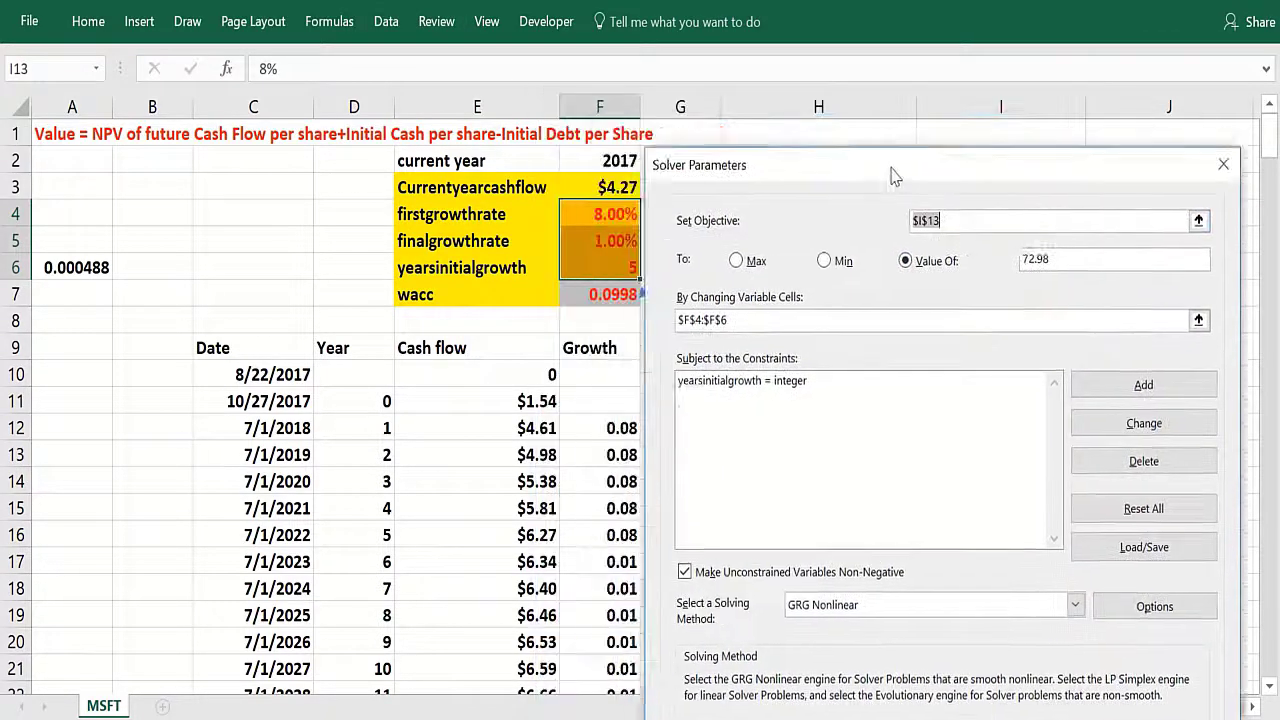
{"action": "left_click_drag", "start_coordinate": [778, 100], "coordinate": [890, 340]}
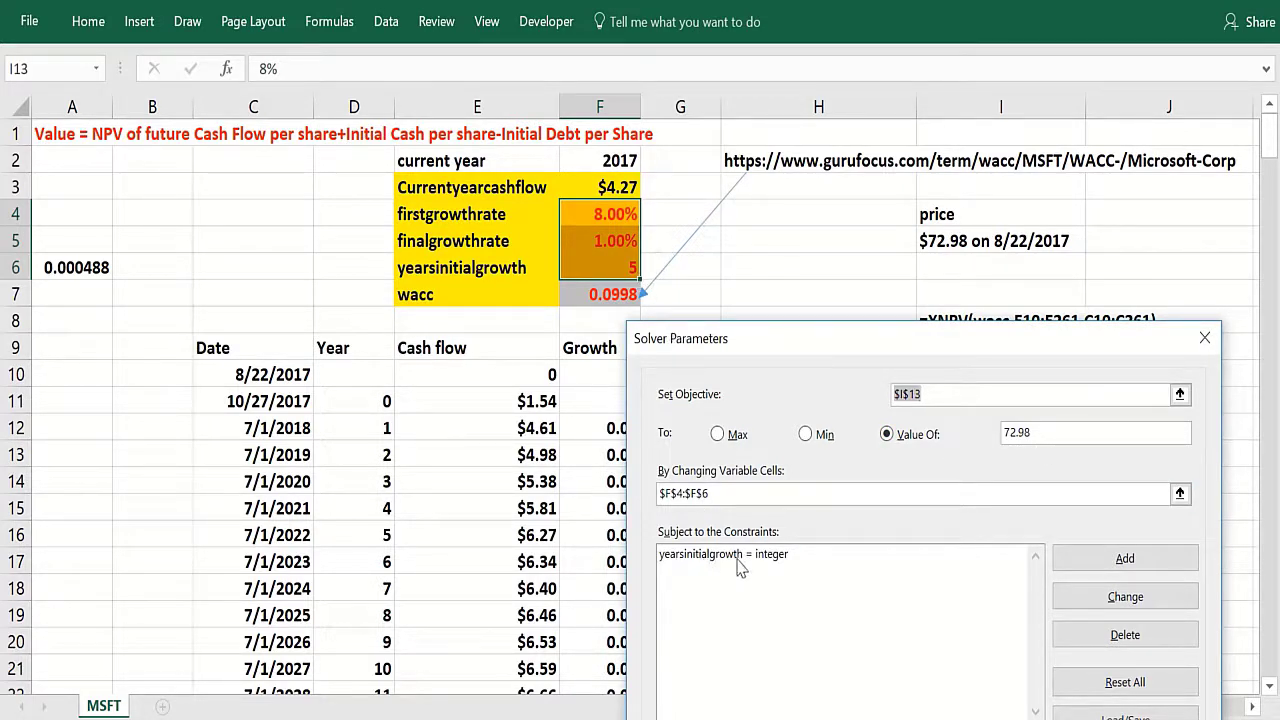
{"action": "left_click_drag", "start_coordinate": [850, 356], "coordinate": [922, 207]}
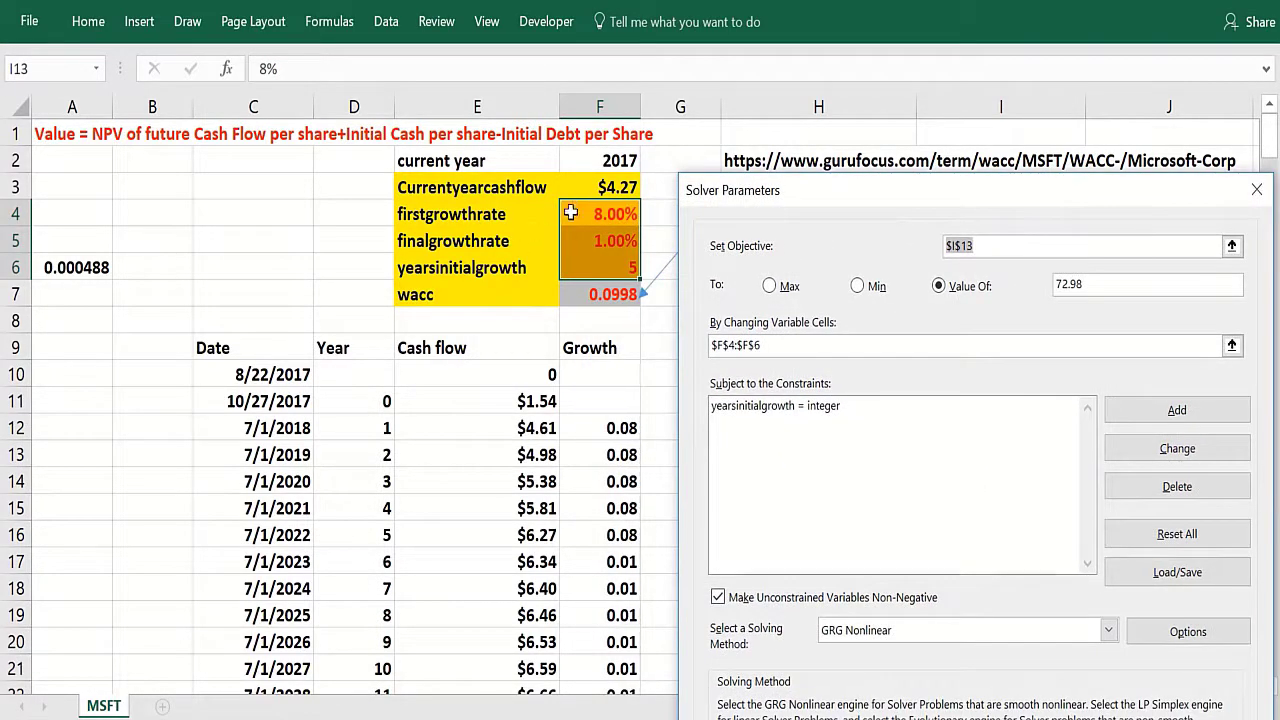
{"action": "left_click_drag", "start_coordinate": [846, 196], "coordinate": [822, 126]}
{"action": "left_click", "coordinate": [1043, 716]}
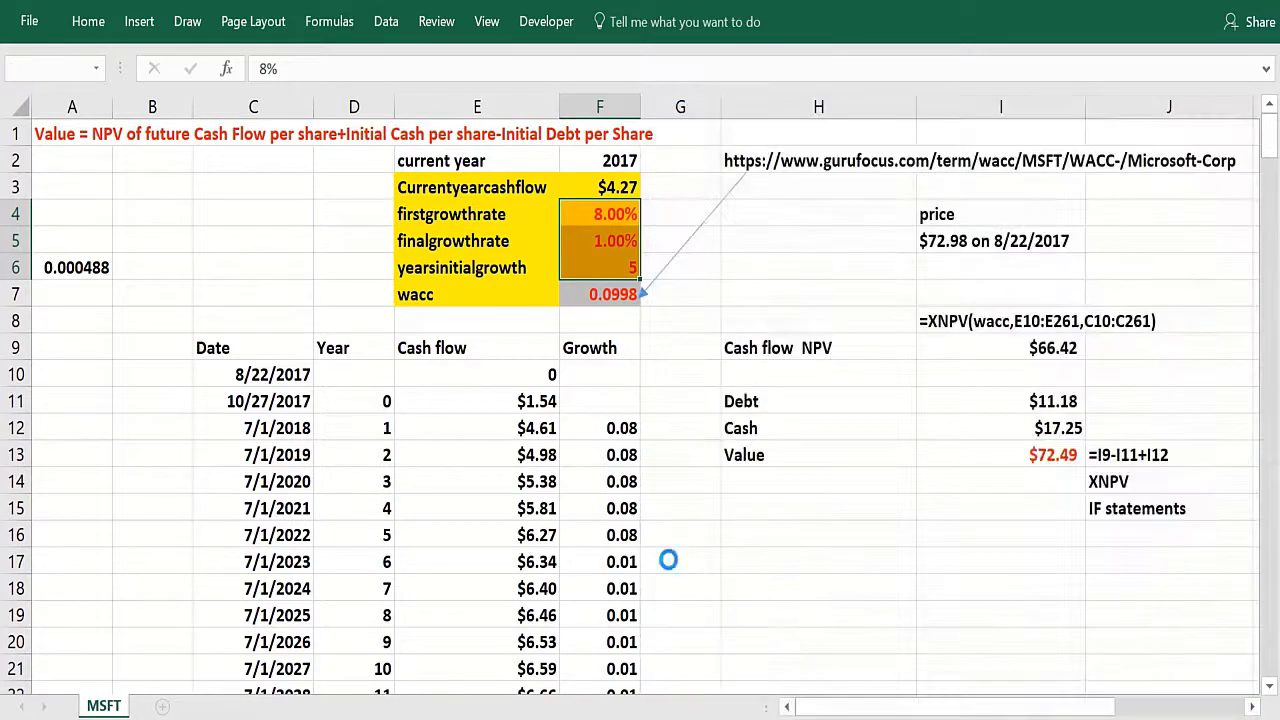
{"action": "left_click", "coordinate": [426, 416]}
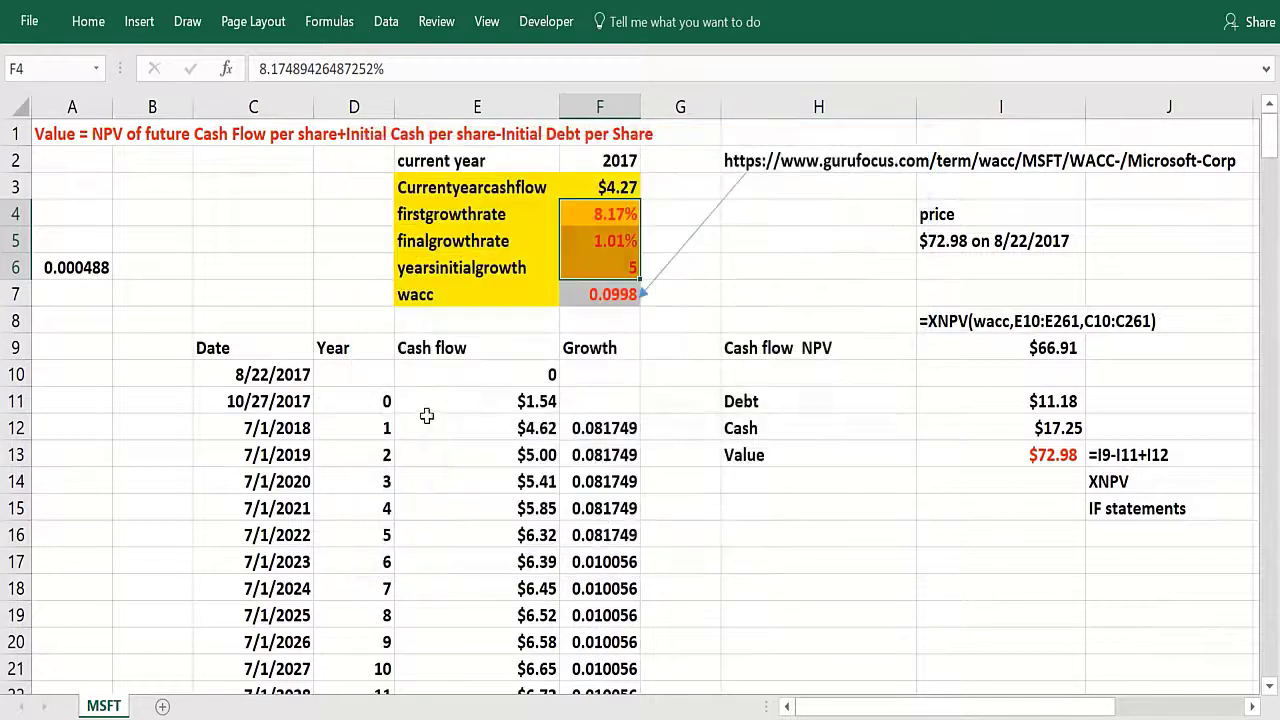
Review the solved first growth rate, final growth rate and years of initial growth in F4 to F6.
{"action": "left_click", "coordinate": [600, 354]}
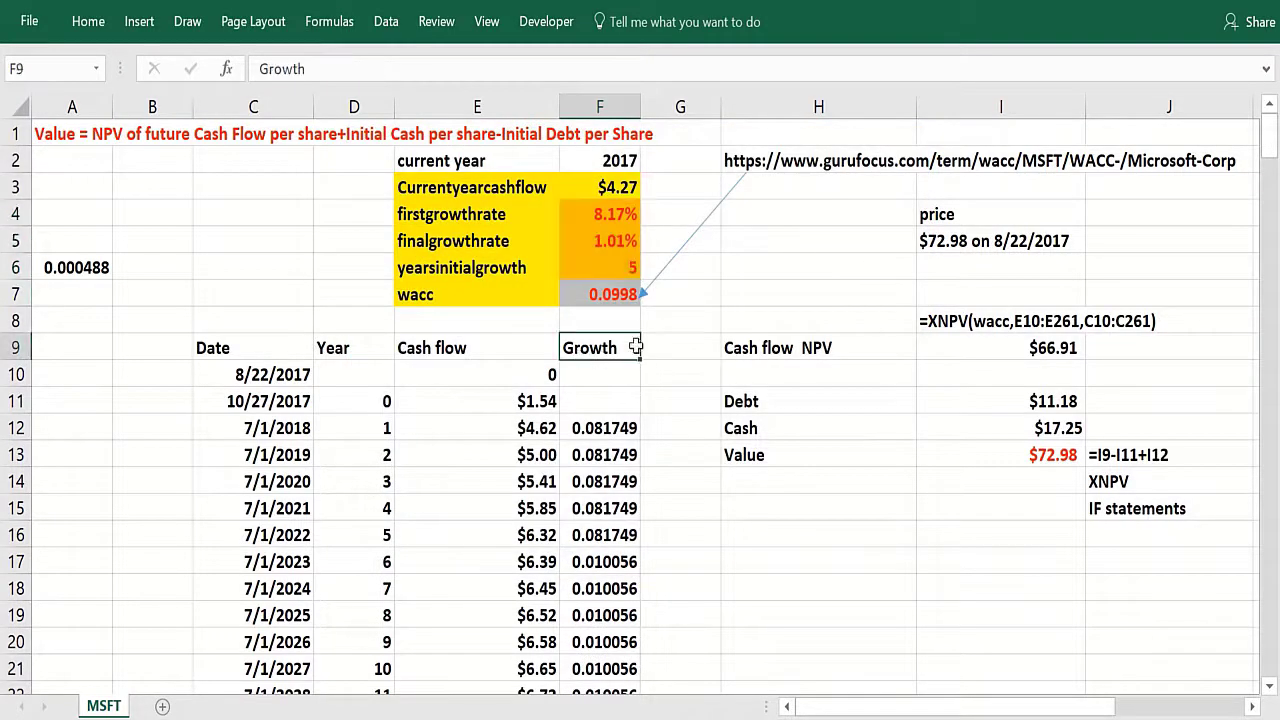
{"action": "left_click", "coordinate": [613, 206]}
{"action": "left_click", "coordinate": [600, 241]}
{"action": "left_click", "coordinate": [600, 267]}
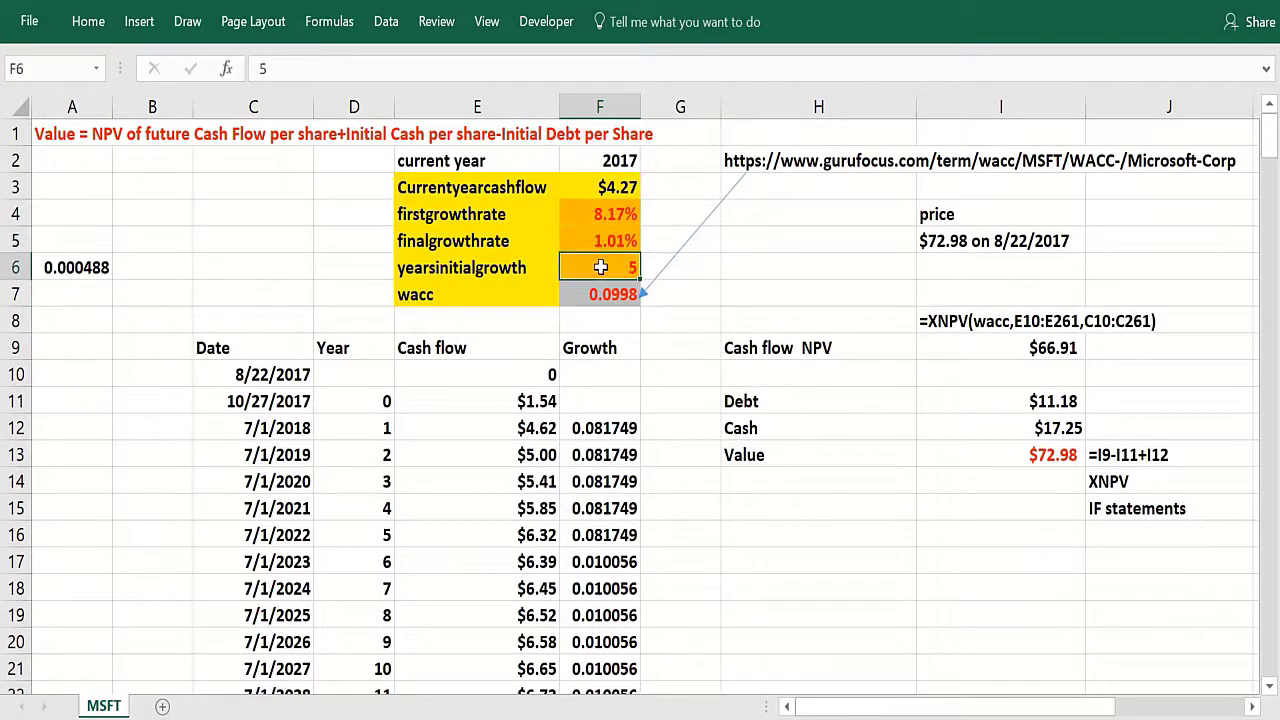
Check the value per share in I13 against the solved growth rates and years of initial growth in F4 to F6.
{"action": "left_click", "coordinate": [996, 458]}
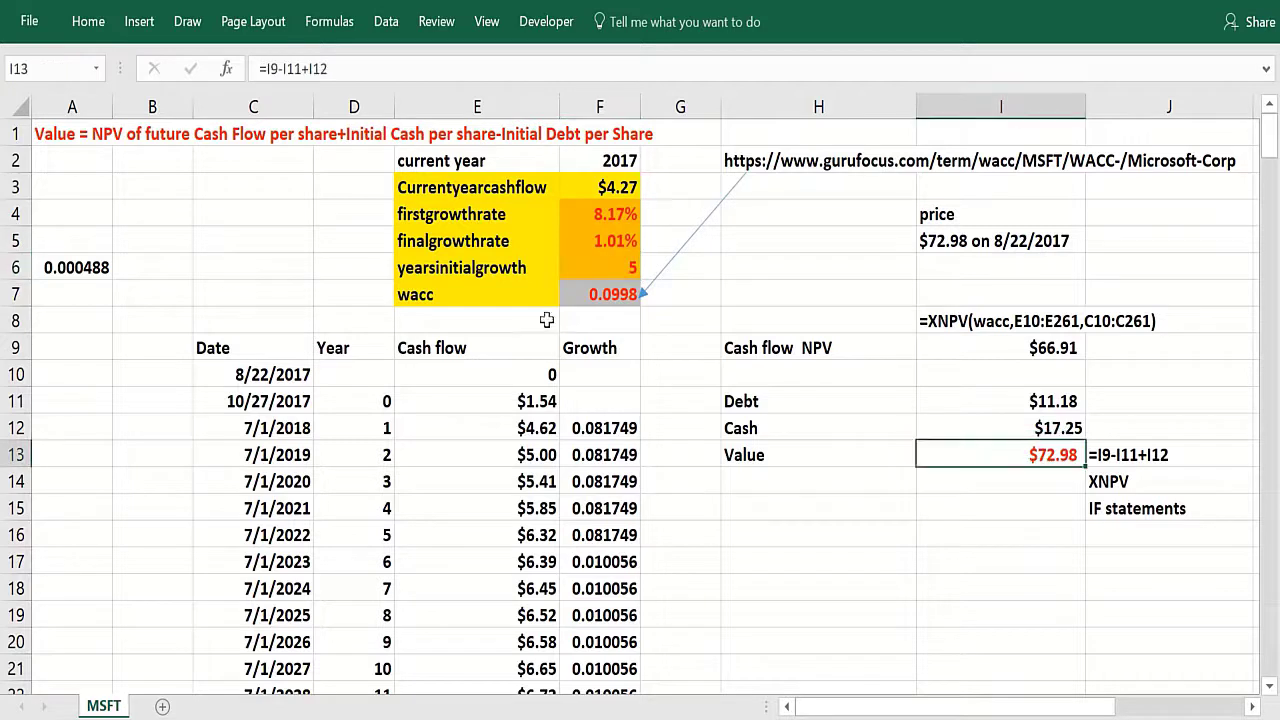
{"action": "left_click", "coordinate": [589, 271]}
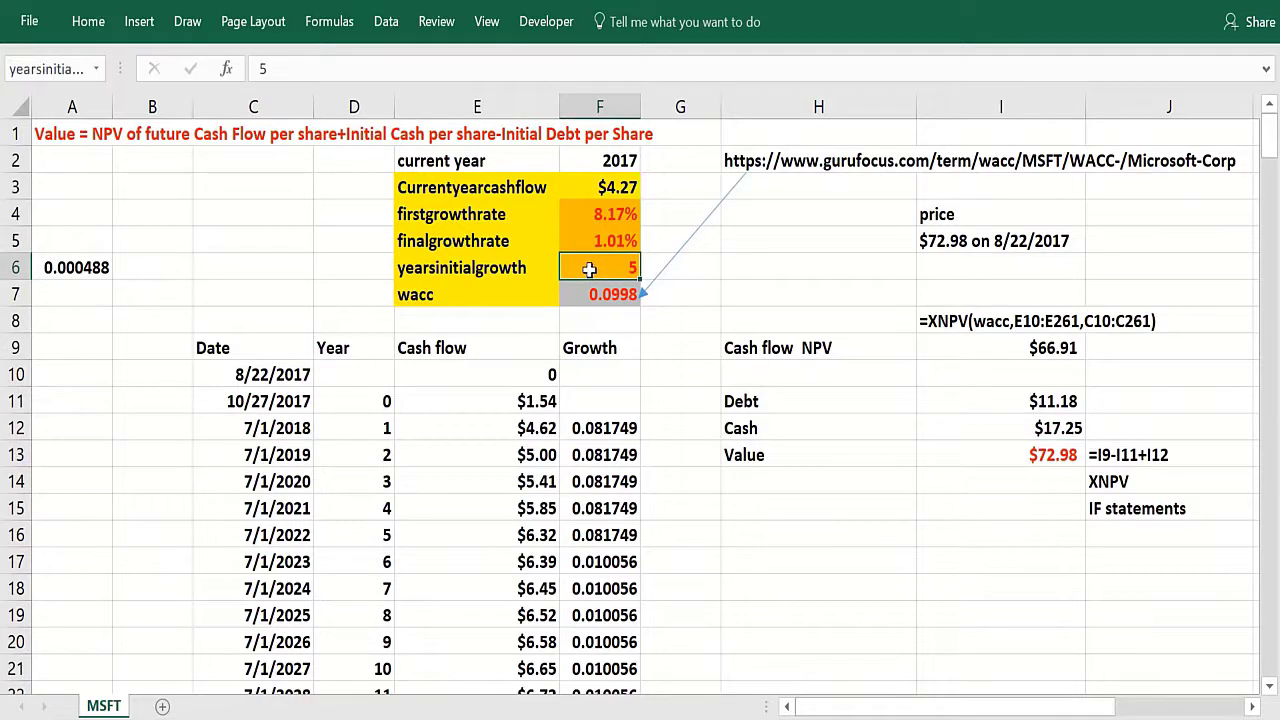
{"action": "left_click", "coordinate": [590, 212]}
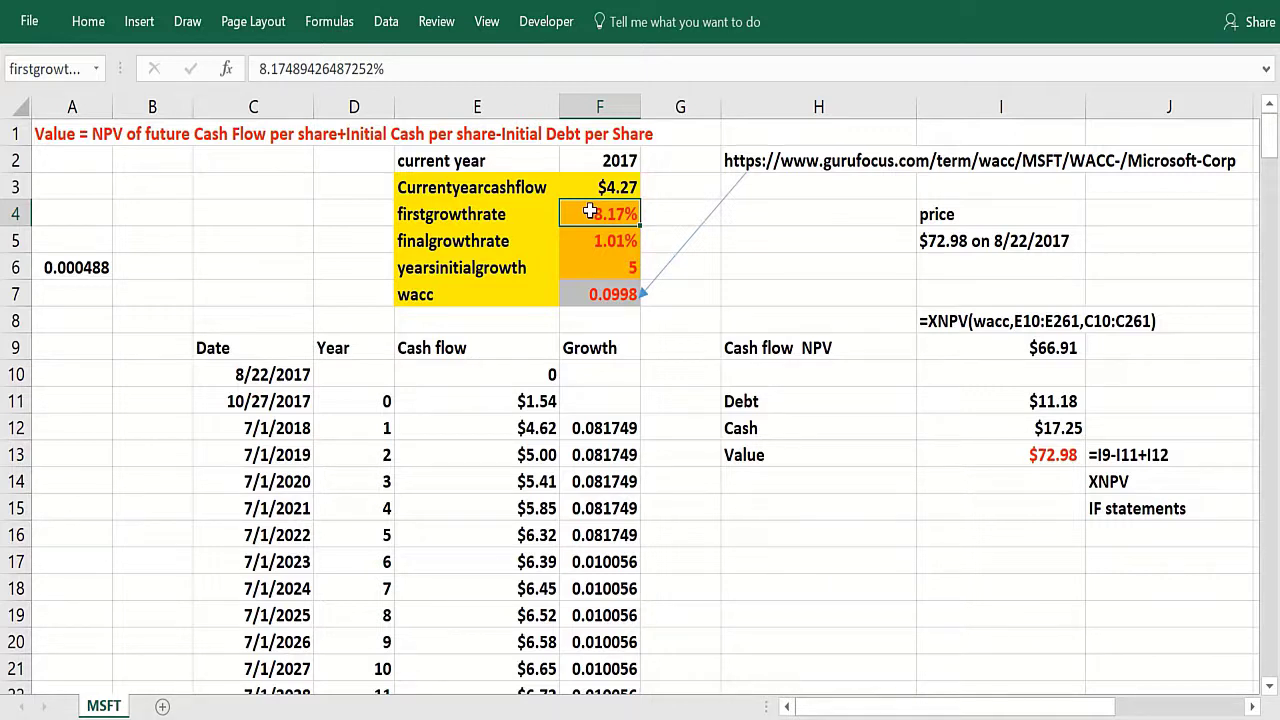
{"action": "left_click", "coordinate": [588, 241]}
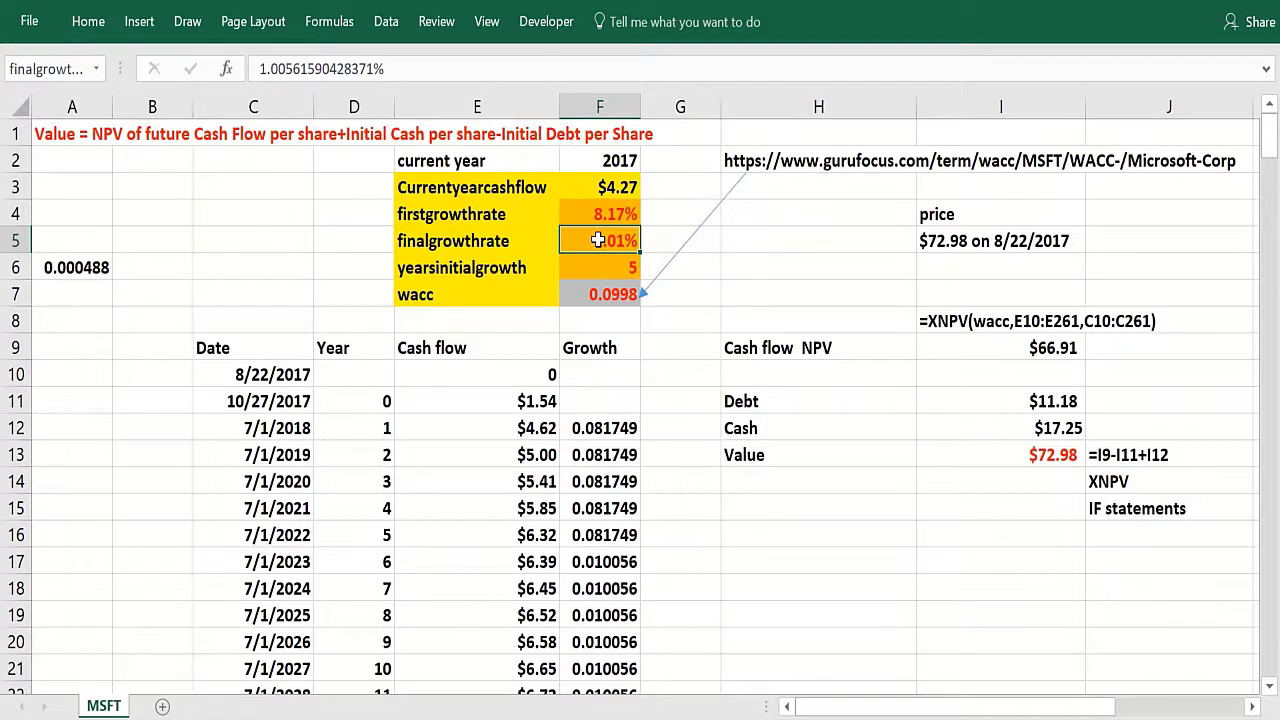
{"action": "left_click", "coordinate": [568, 268]}
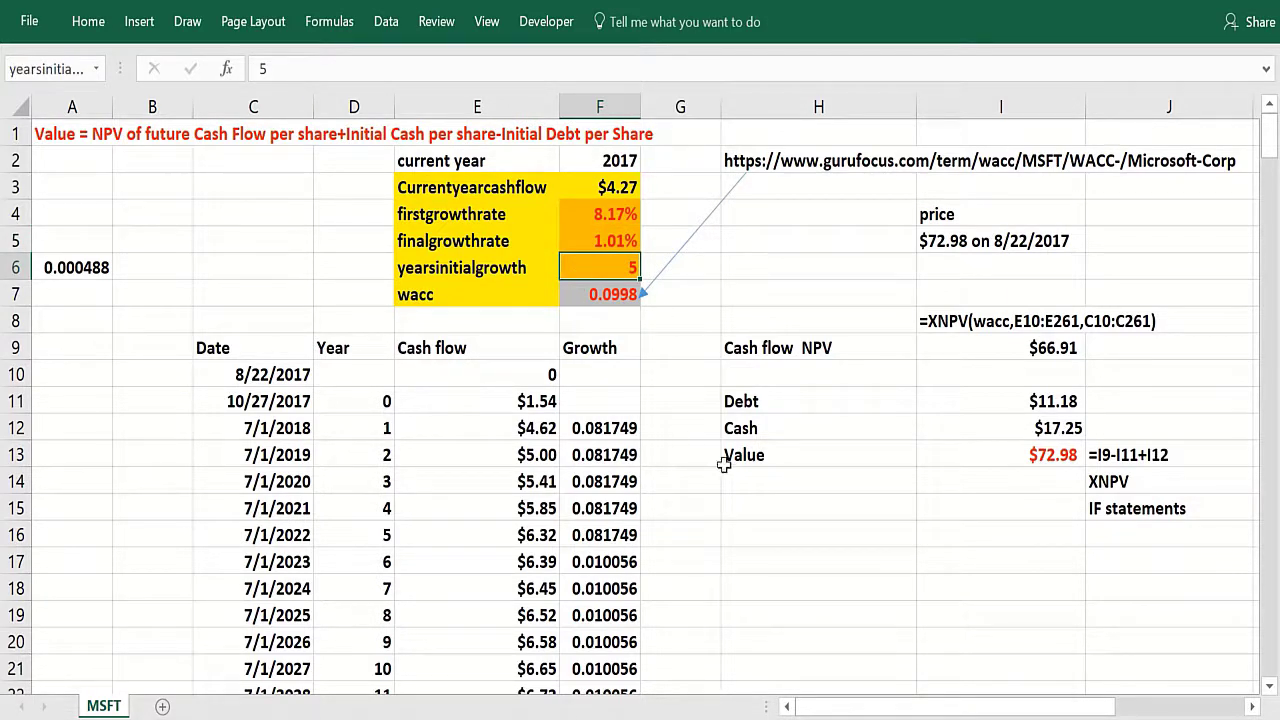
Examine the debt, cash and value per share rows in H11 to I13.
{"action": "left_click", "coordinate": [755, 475]}
{"action": "left_click", "coordinate": [757, 454]}
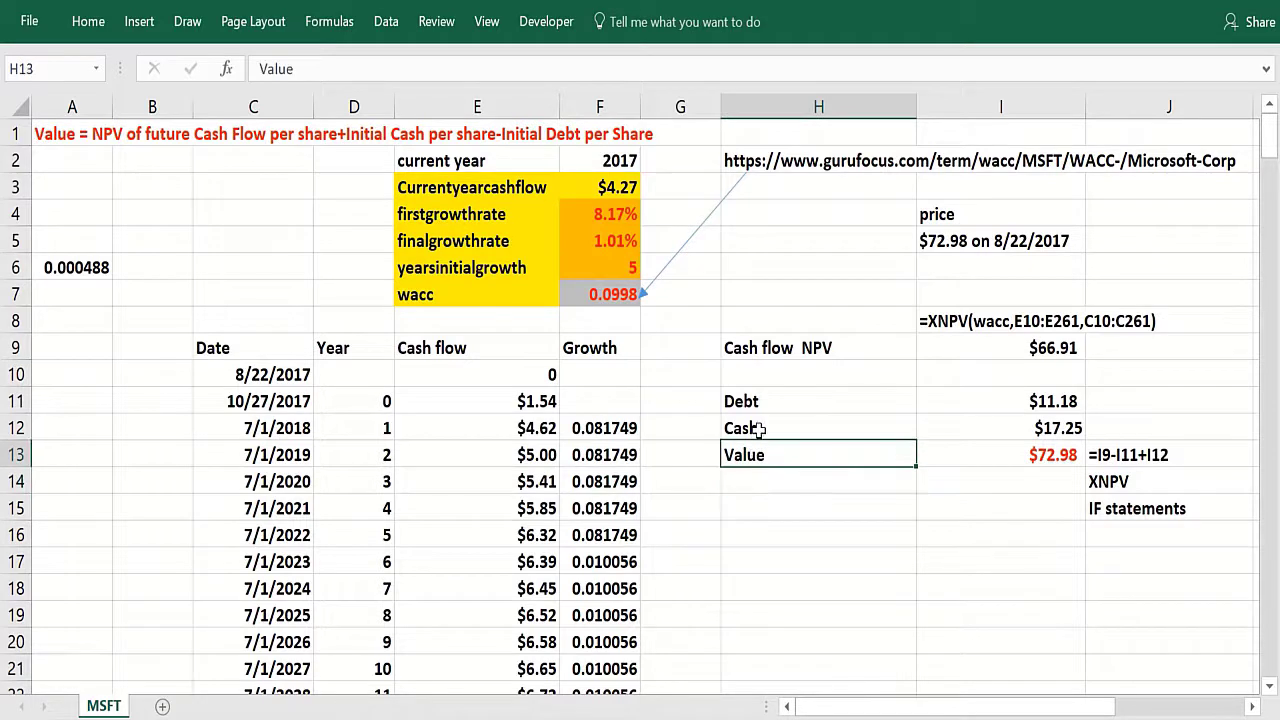
{"action": "left_click", "coordinate": [758, 428]}
{"action": "left_click", "coordinate": [782, 401]}
{"action": "left_click", "coordinate": [796, 456]}
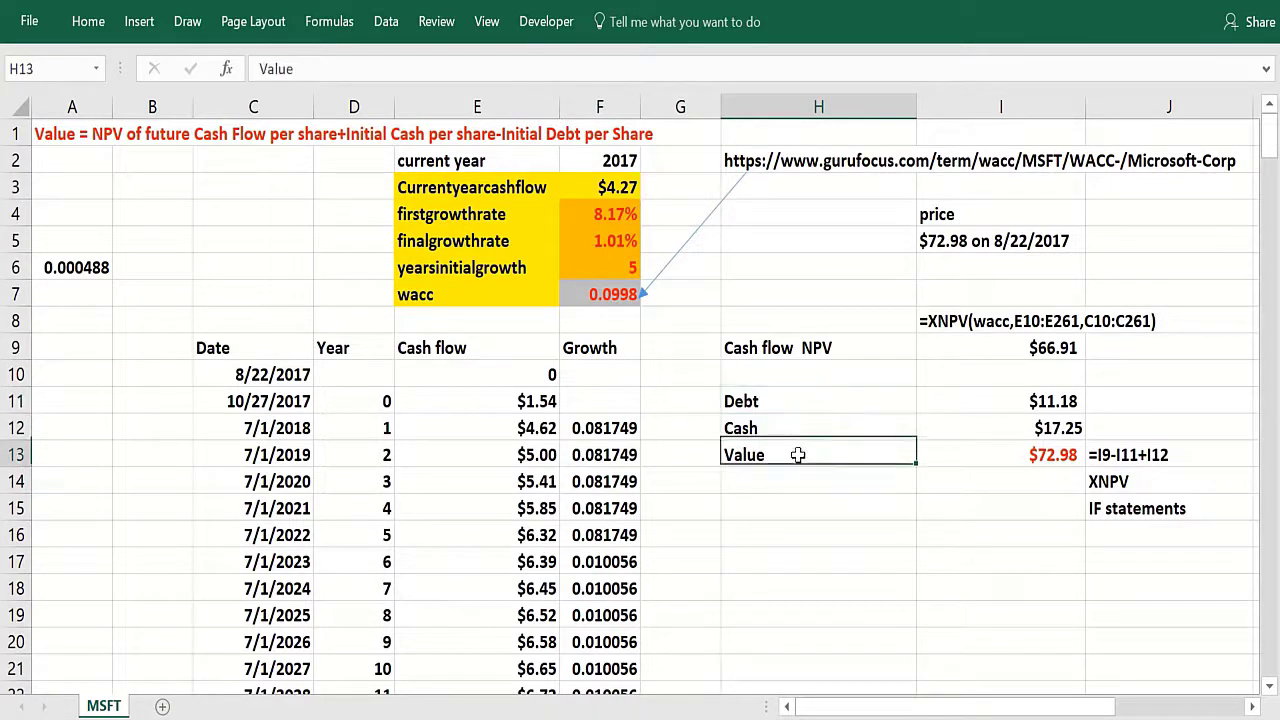
{"action": "left_click", "coordinate": [955, 460]}
{"action": "left_click", "coordinate": [835, 457]}
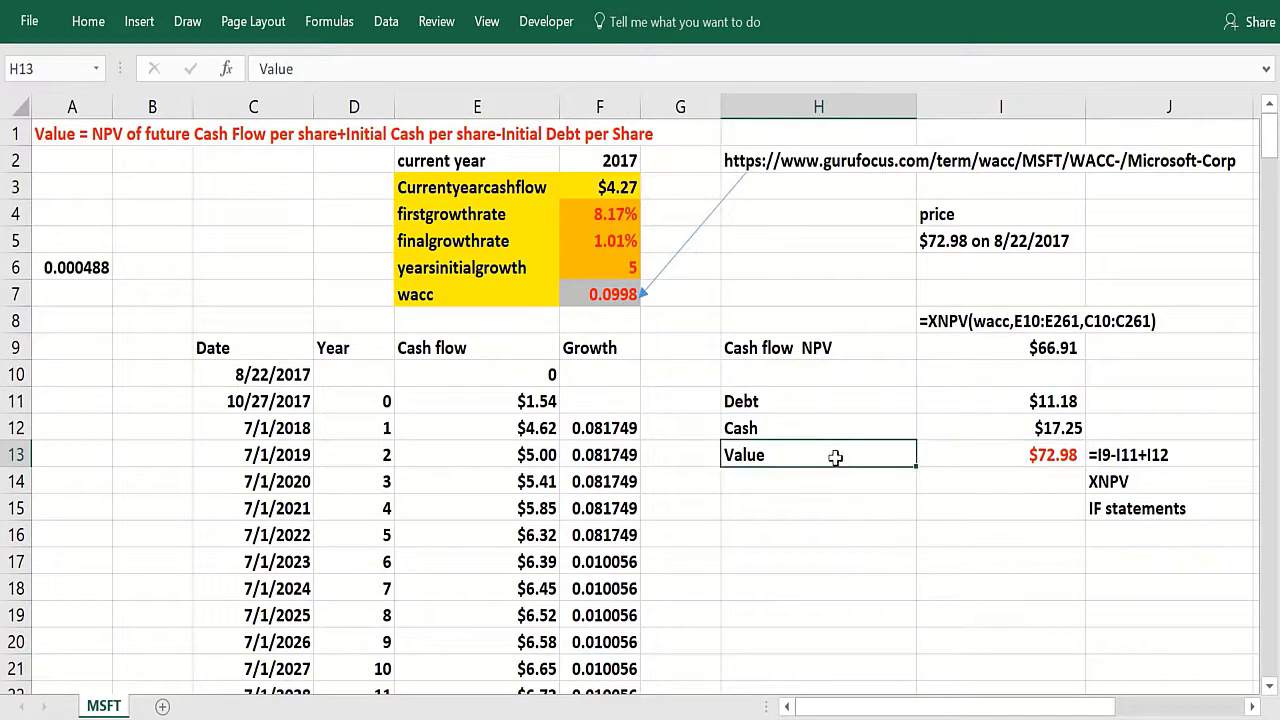
{"action": "left_click", "coordinate": [955, 458]}
{"action": "left_click", "coordinate": [828, 465]}
{"action": "left_click", "coordinate": [824, 510]}
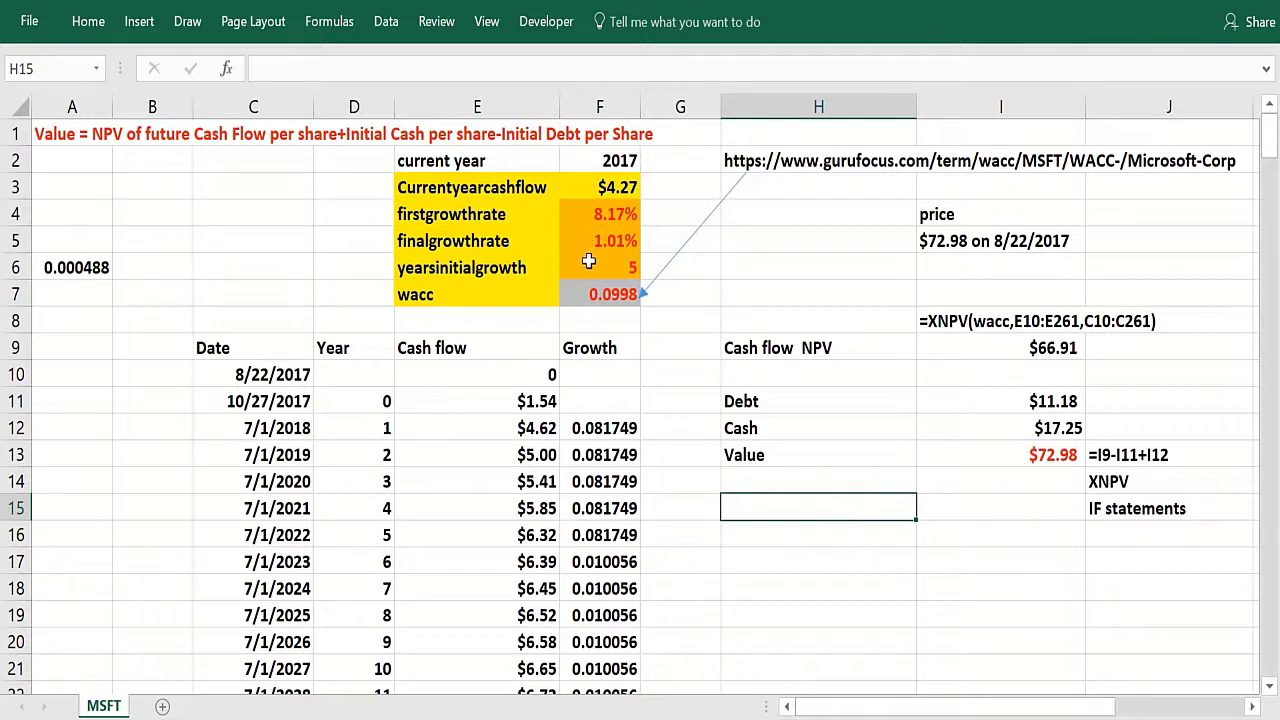
Compare the value per share formula result in I13 with the market price noted in I5.
{"action": "left_click", "coordinate": [995, 453]}
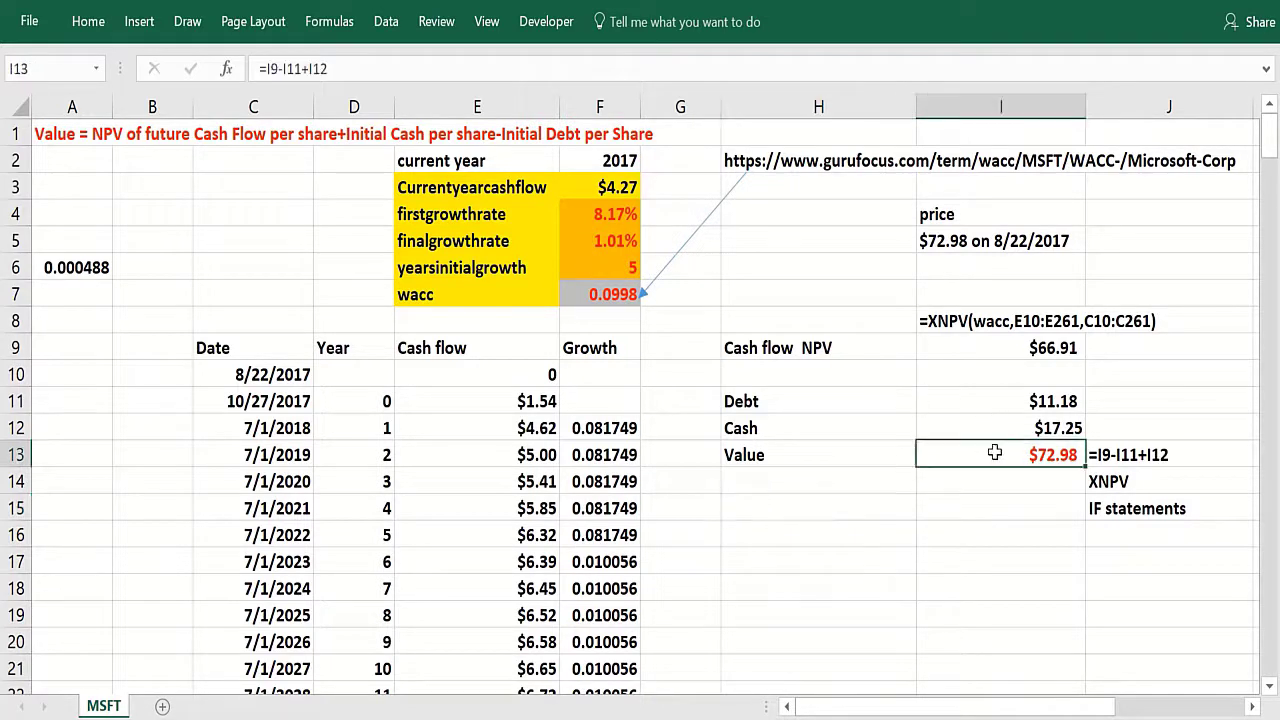
{"action": "left_click", "coordinate": [769, 453]}
{"action": "left_click", "coordinate": [955, 462]}
{"action": "left_click", "coordinate": [938, 262]}
{"action": "left_click", "coordinate": [908, 502]}
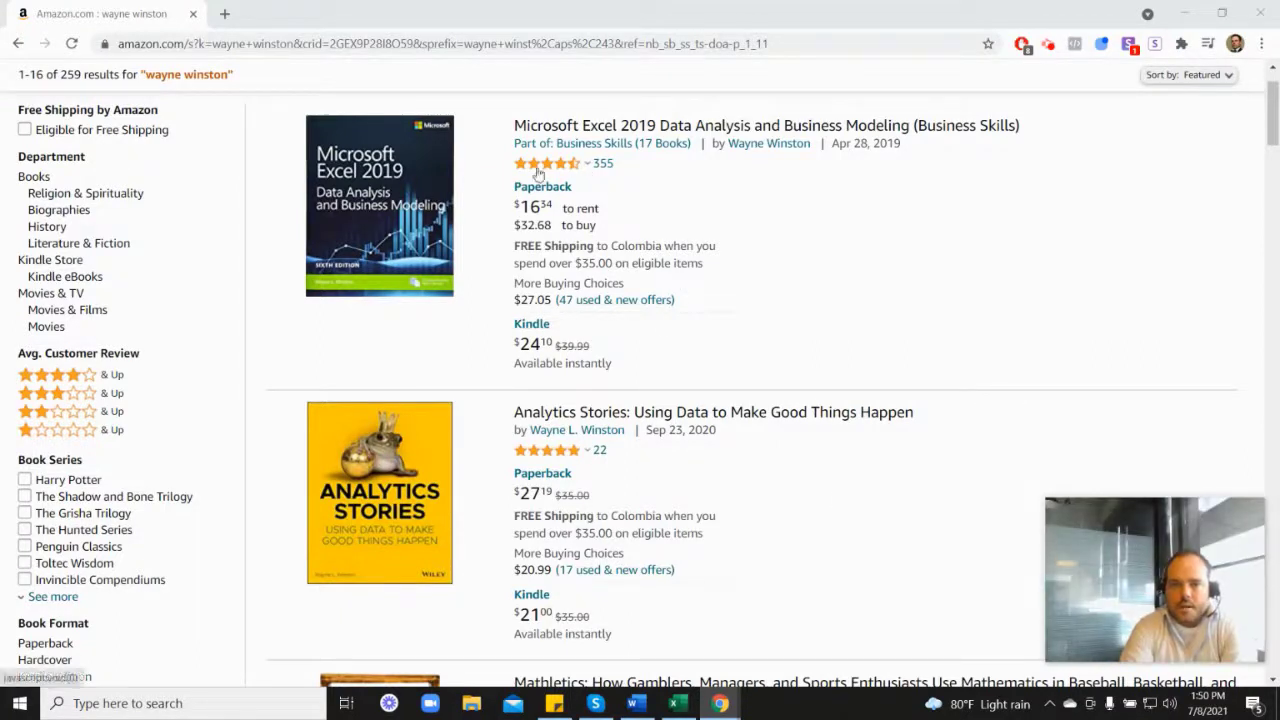
Look through the author's books in the Amazon search results in the browser, down to Marketing Analytics and back up to Mathletics.
{"action": "mouse_move", "coordinate": [549, 172]}
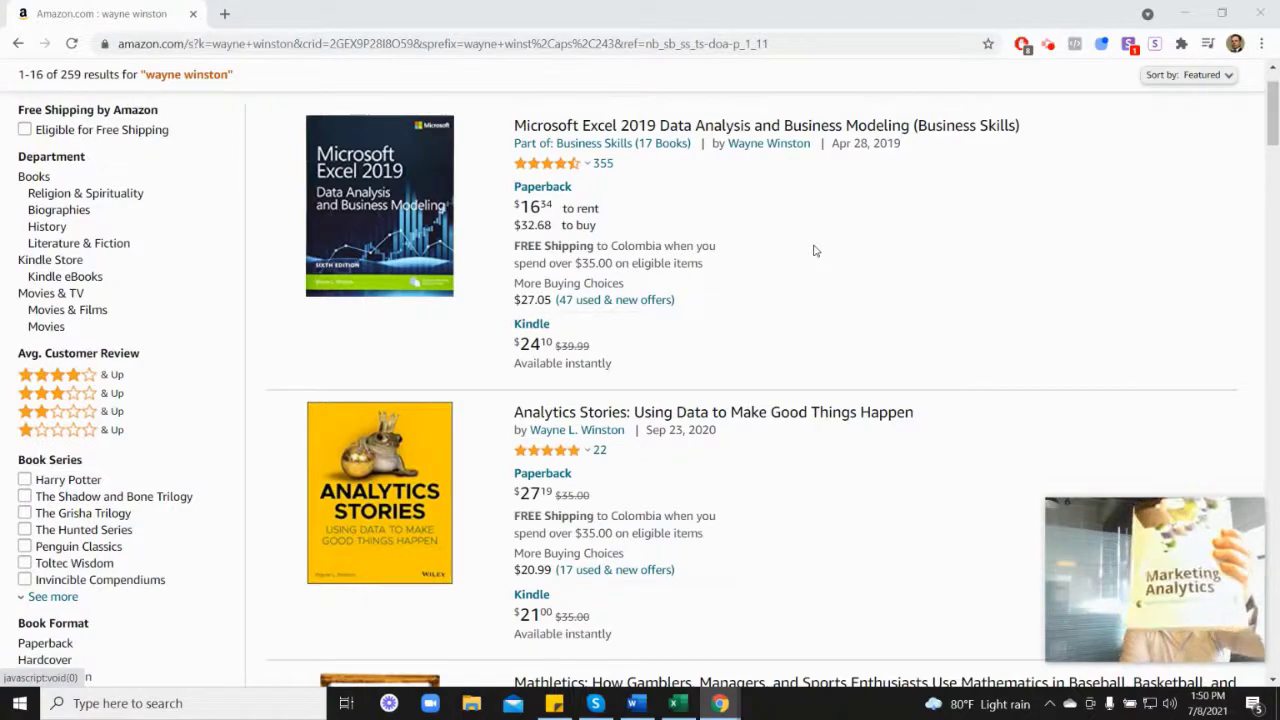
{"action": "scroll", "coordinate": [1137, 414], "scroll_direction": "down", "scroll_amount": 4}
{"action": "scroll", "coordinate": [1168, 351], "scroll_direction": "down", "scroll_amount": 4}
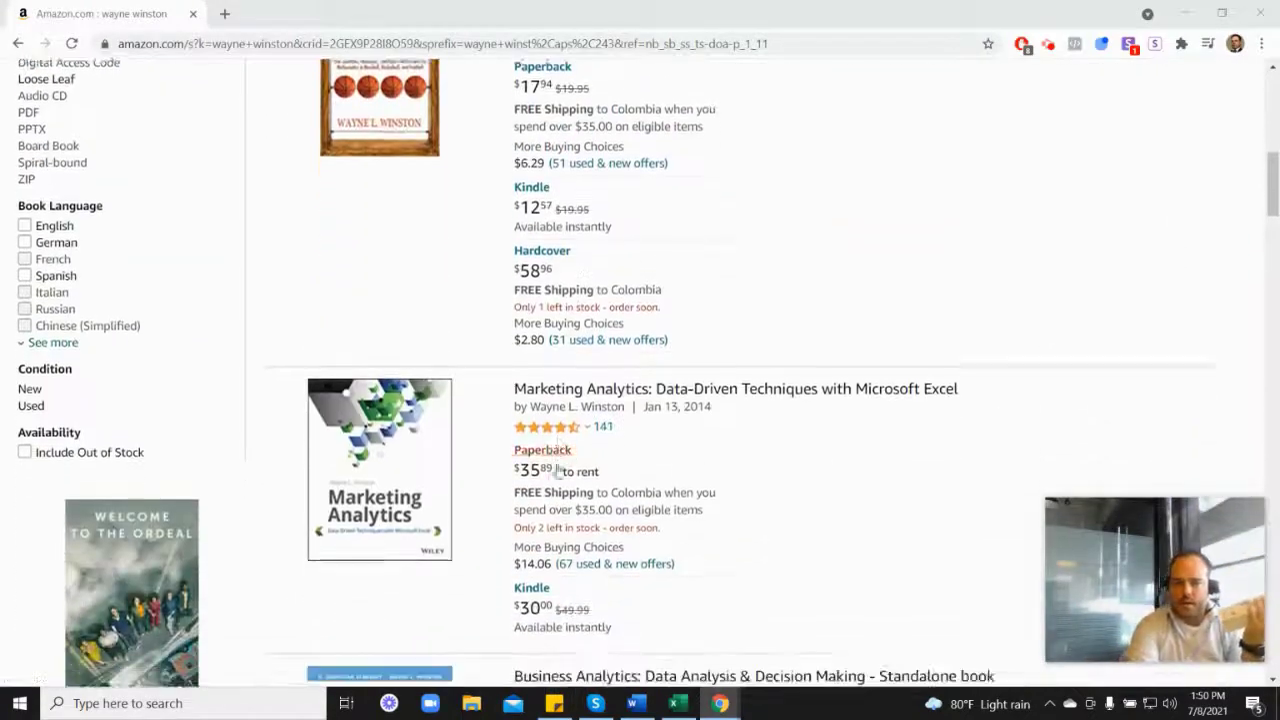
{"action": "mouse_move", "coordinate": [565, 376]}
{"action": "scroll", "coordinate": [742, 375], "scroll_direction": "up", "scroll_amount": 6}
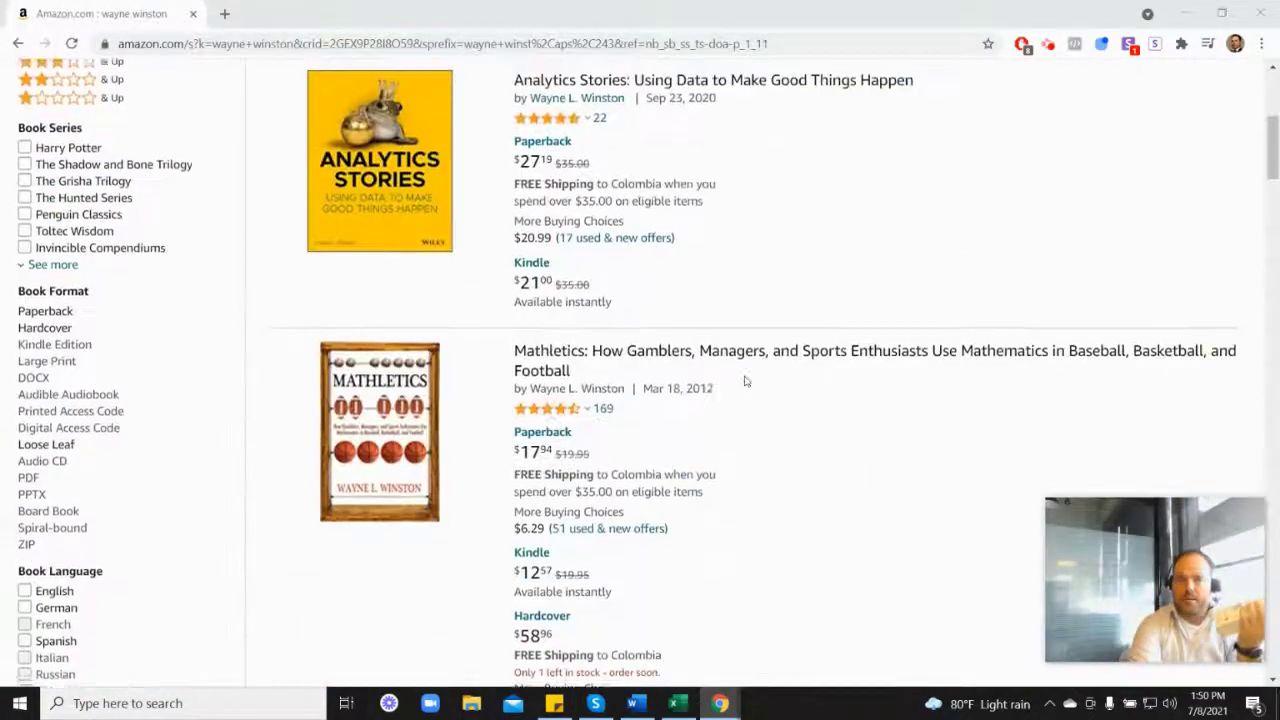